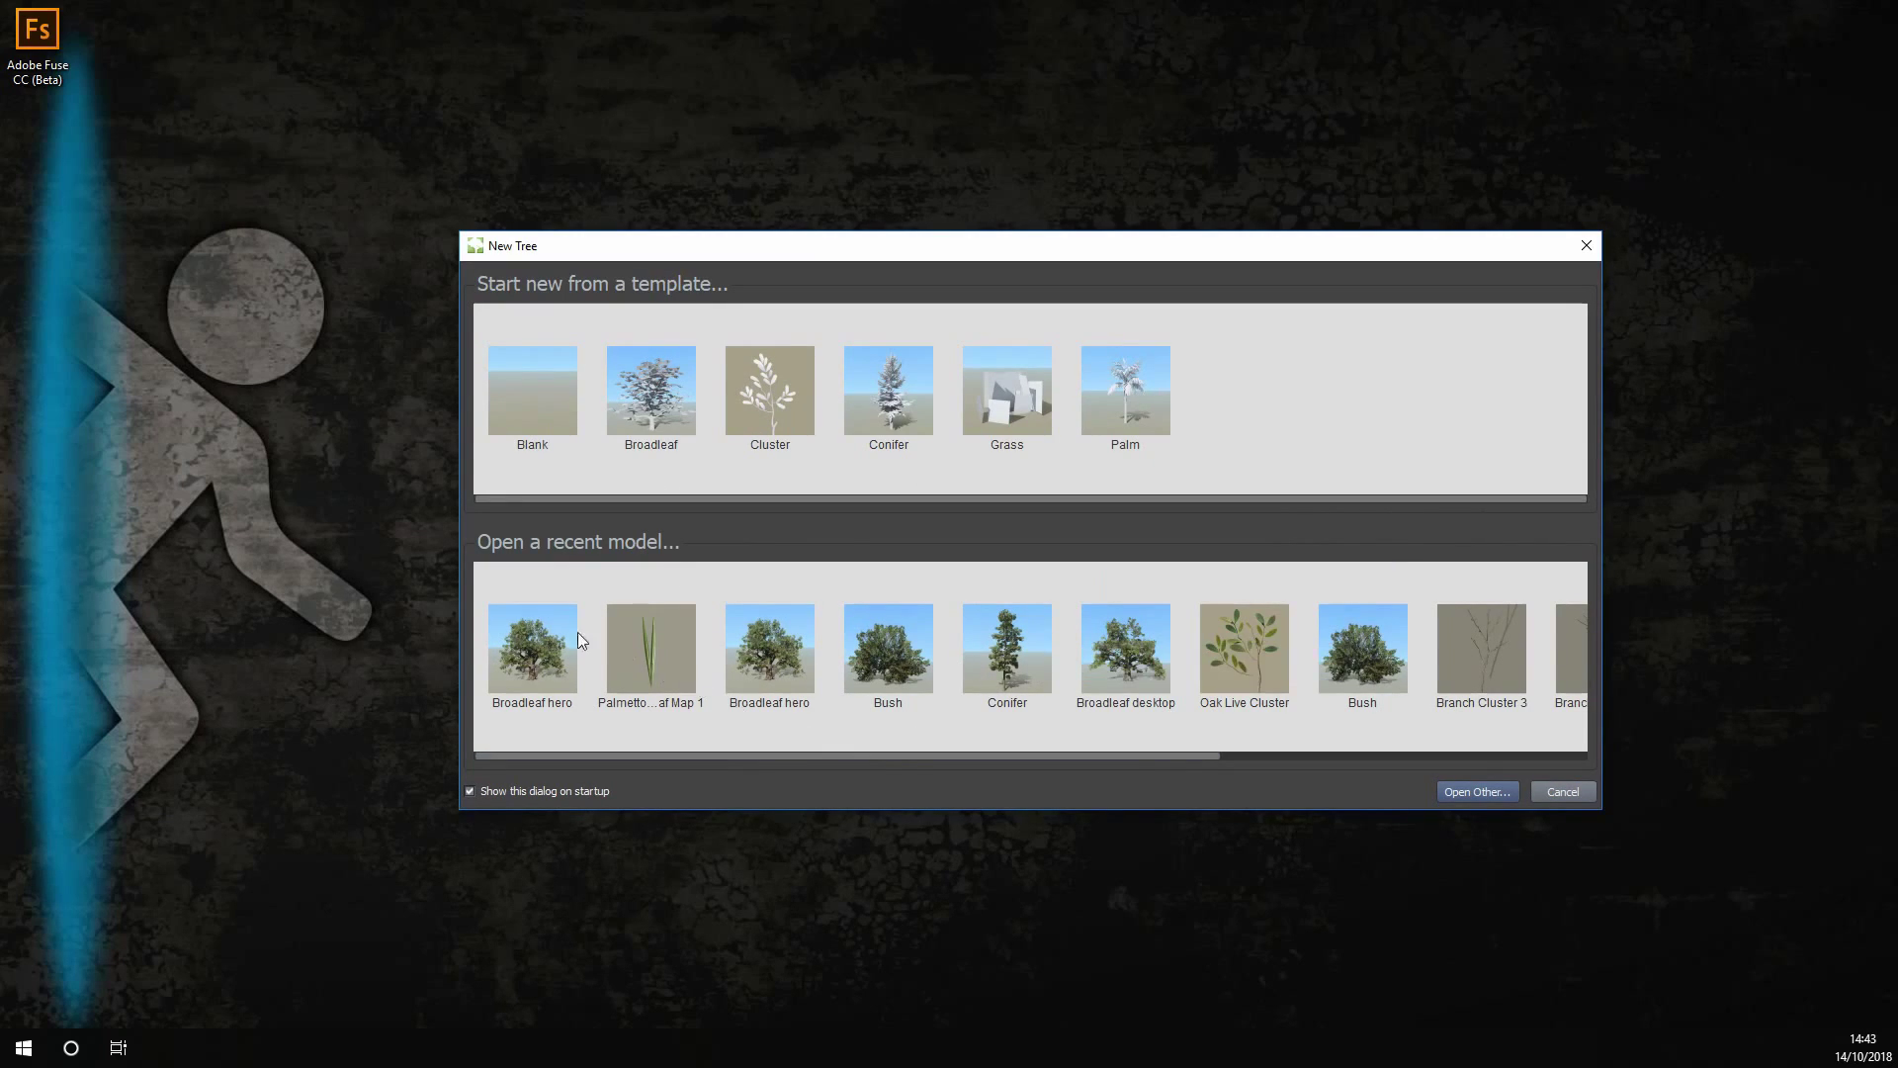
Open the recent Broadleaf_hero model, view it from above, and toggle wind on then off
double_click(546, 653)
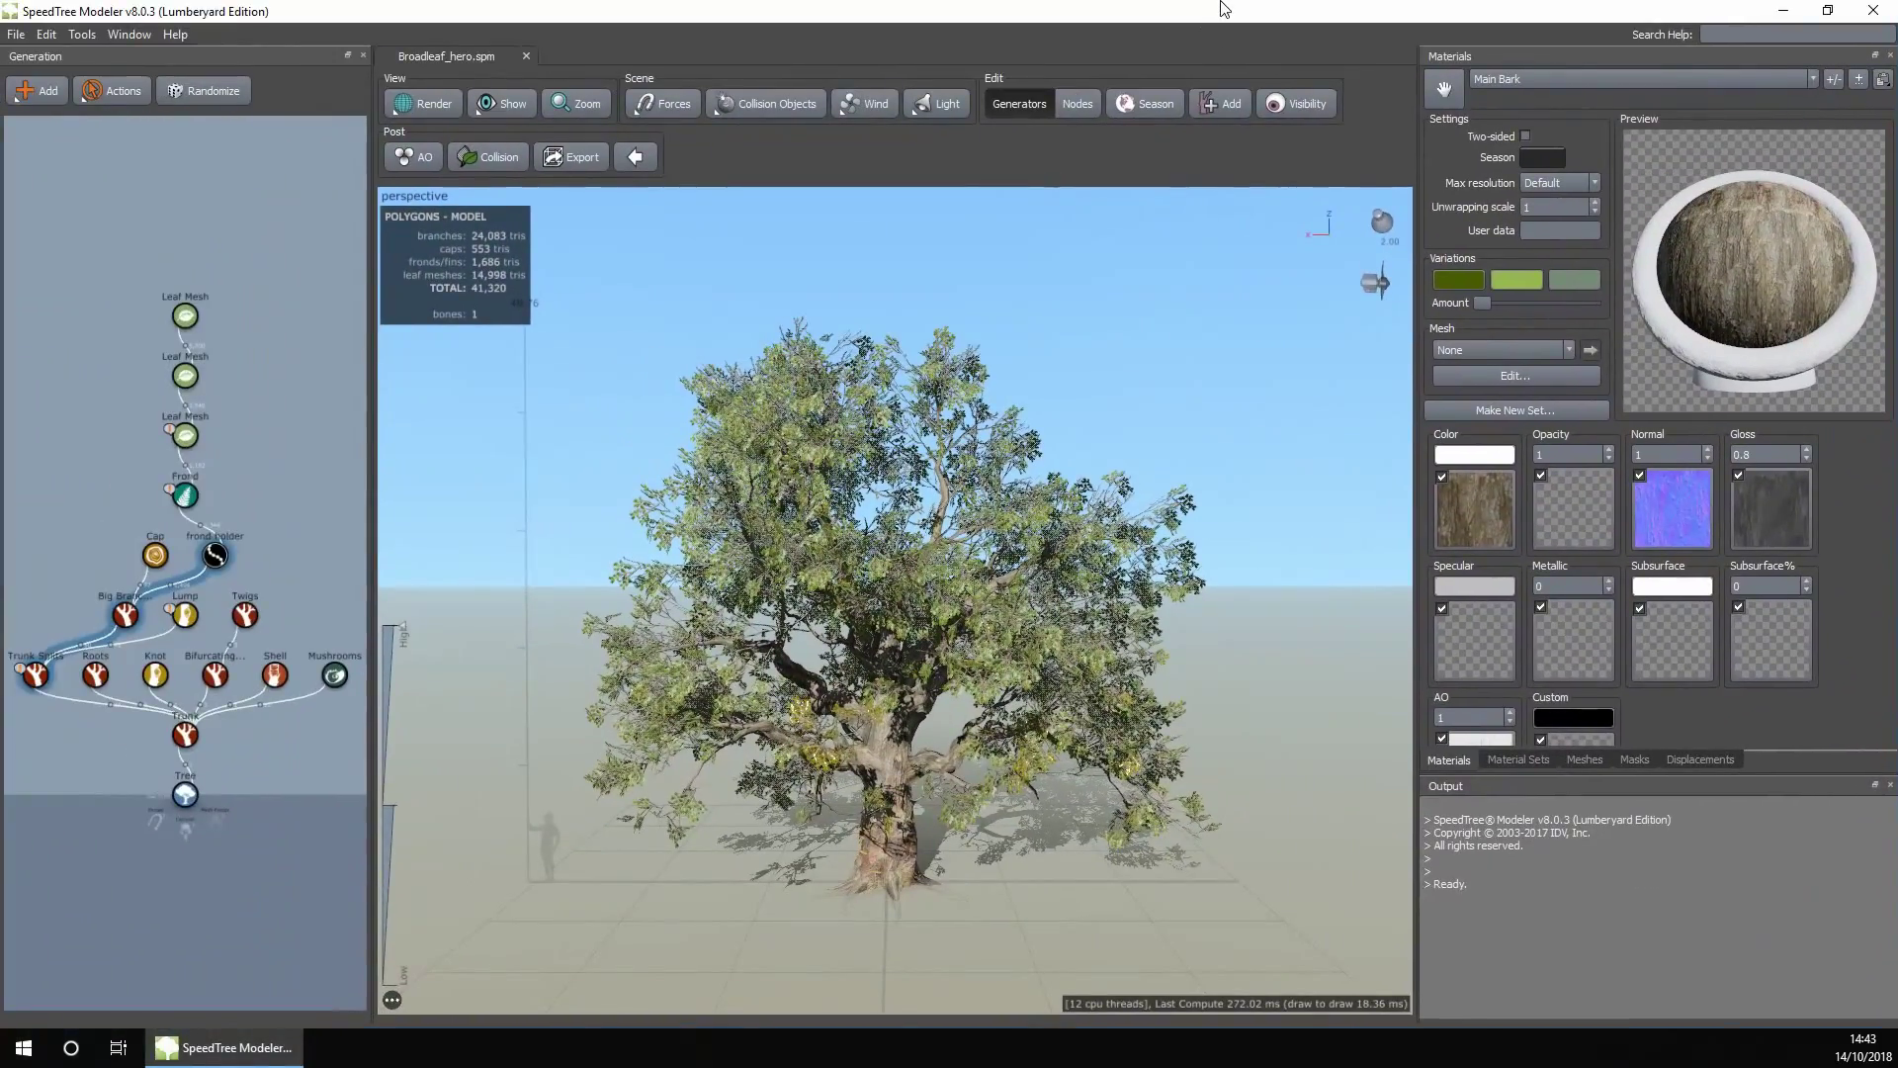
left_click_drag(828, 805, 708, 842)
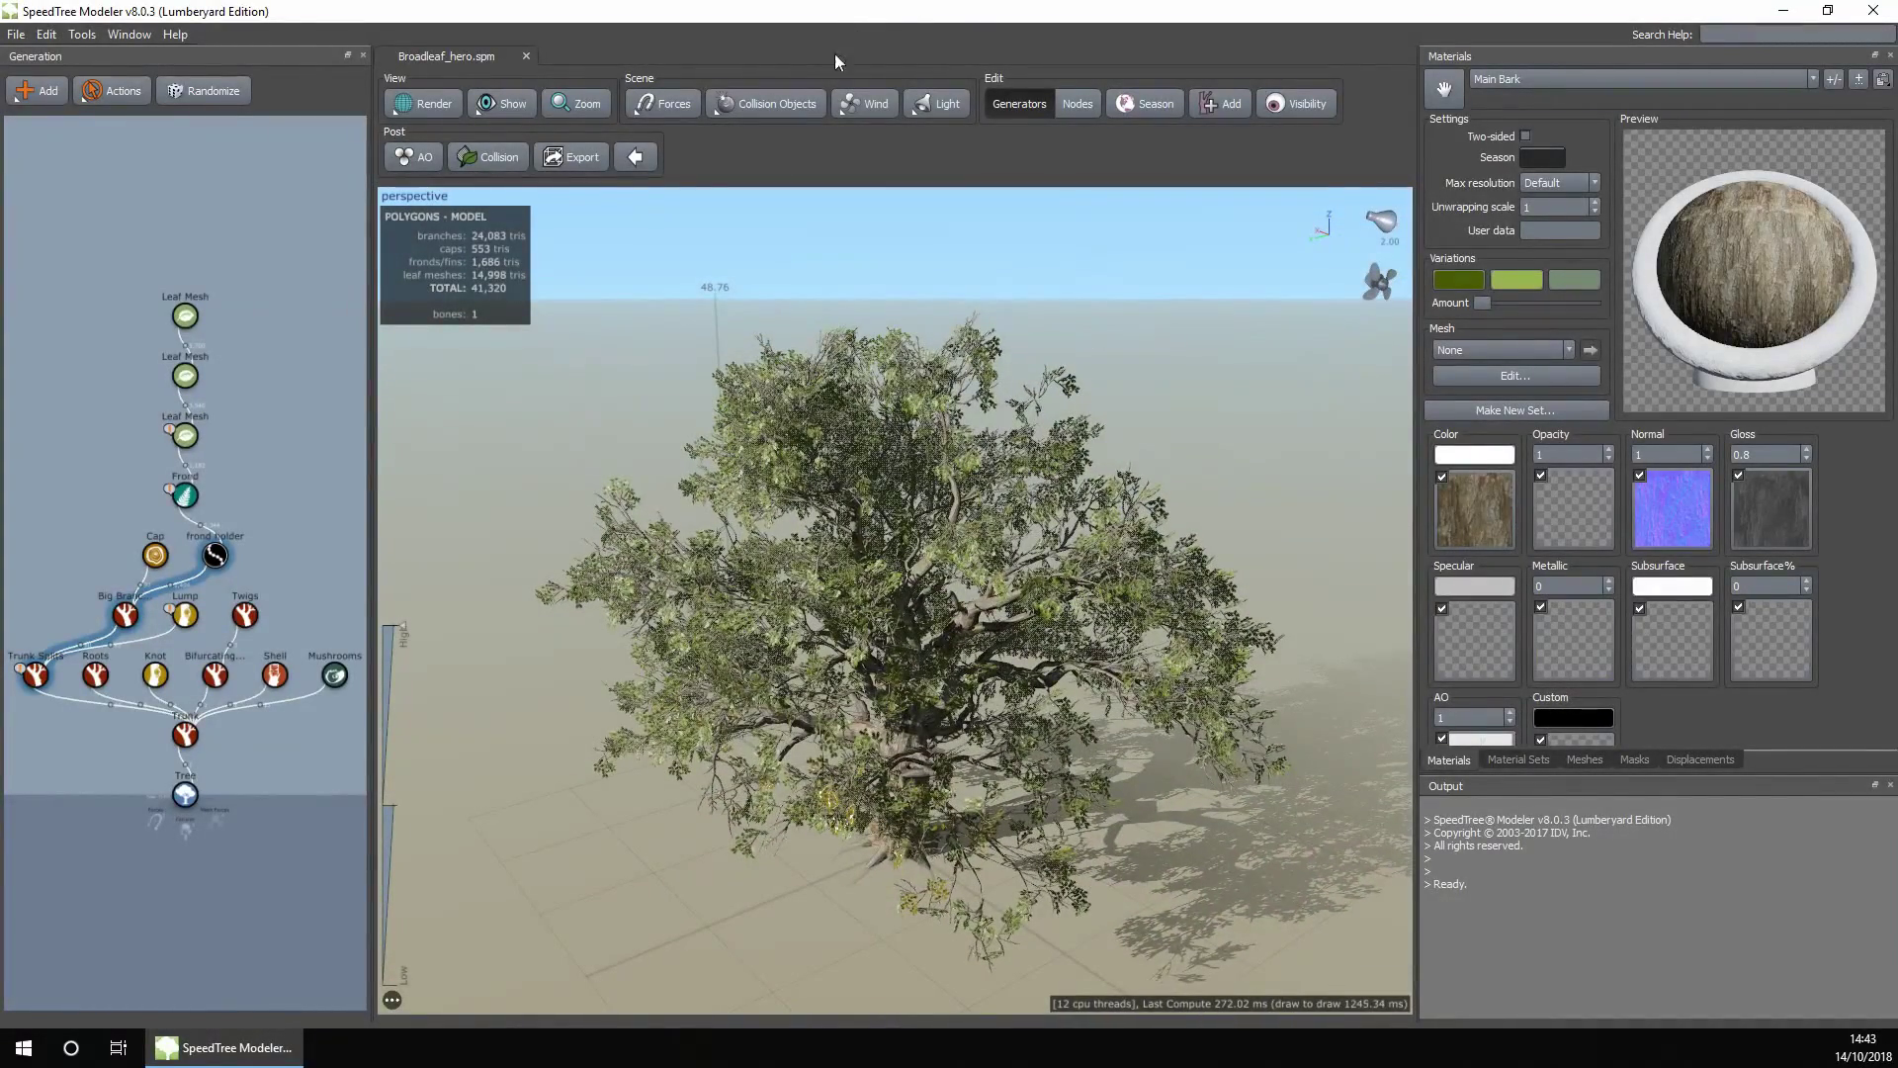
left_click(863, 103)
left_click(899, 164)
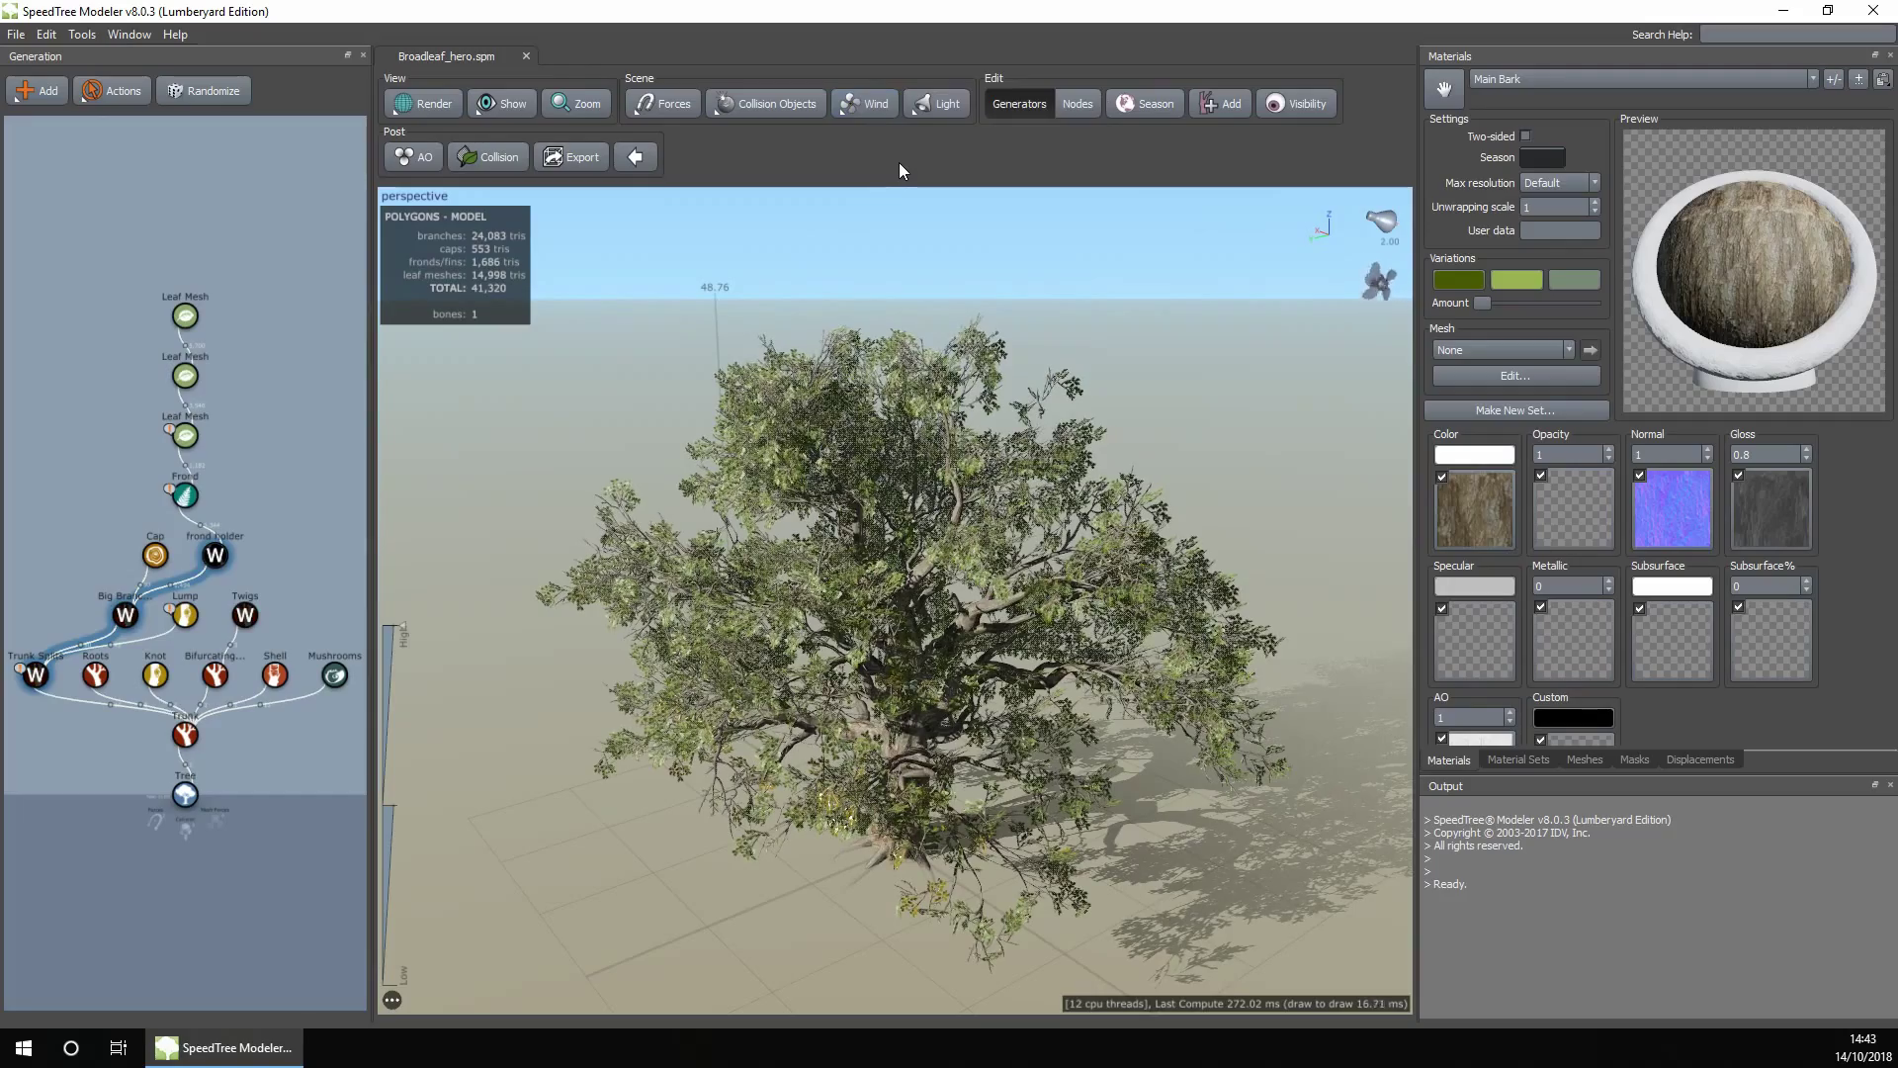
left_click(875, 105)
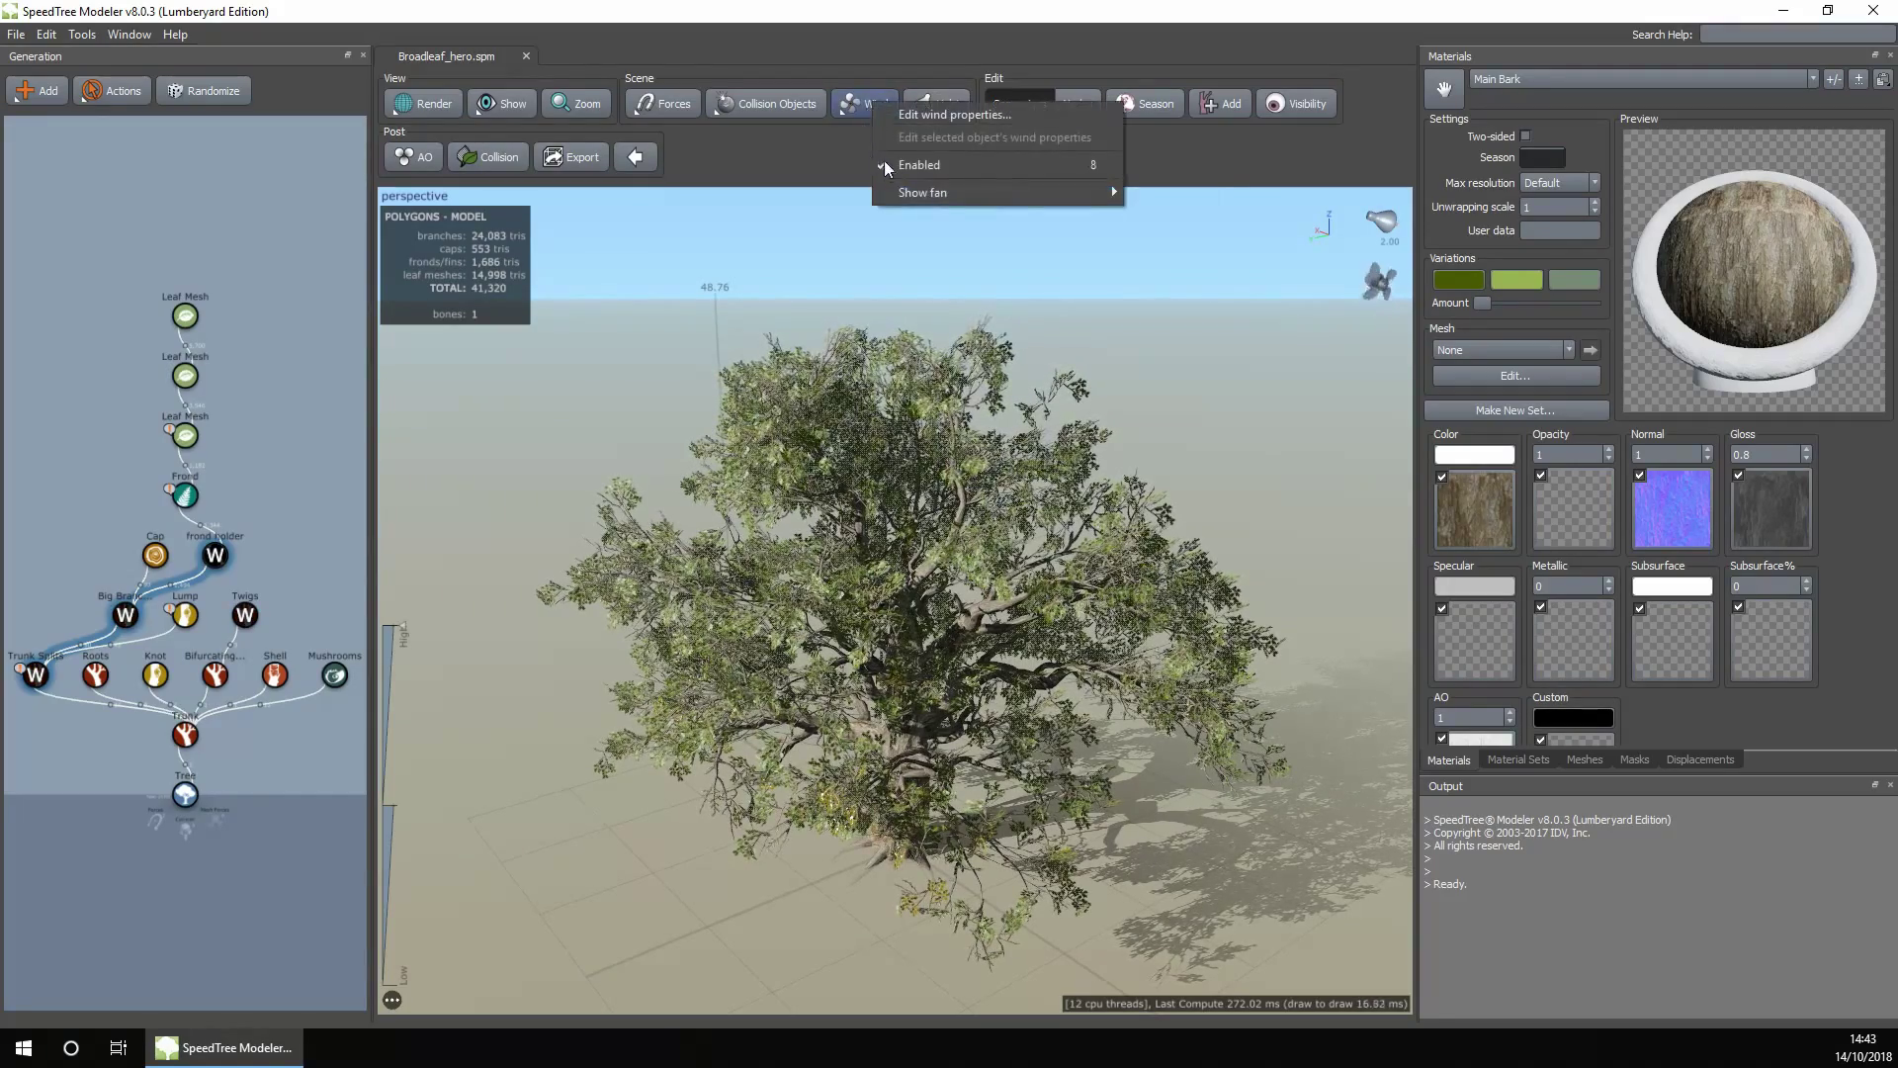
Try the Bright sun lighting preset, then switch the scene to Dusk
left_click(884, 162)
left_click(935, 102)
mouse_move(1024, 179)
mouse_move(1028, 132)
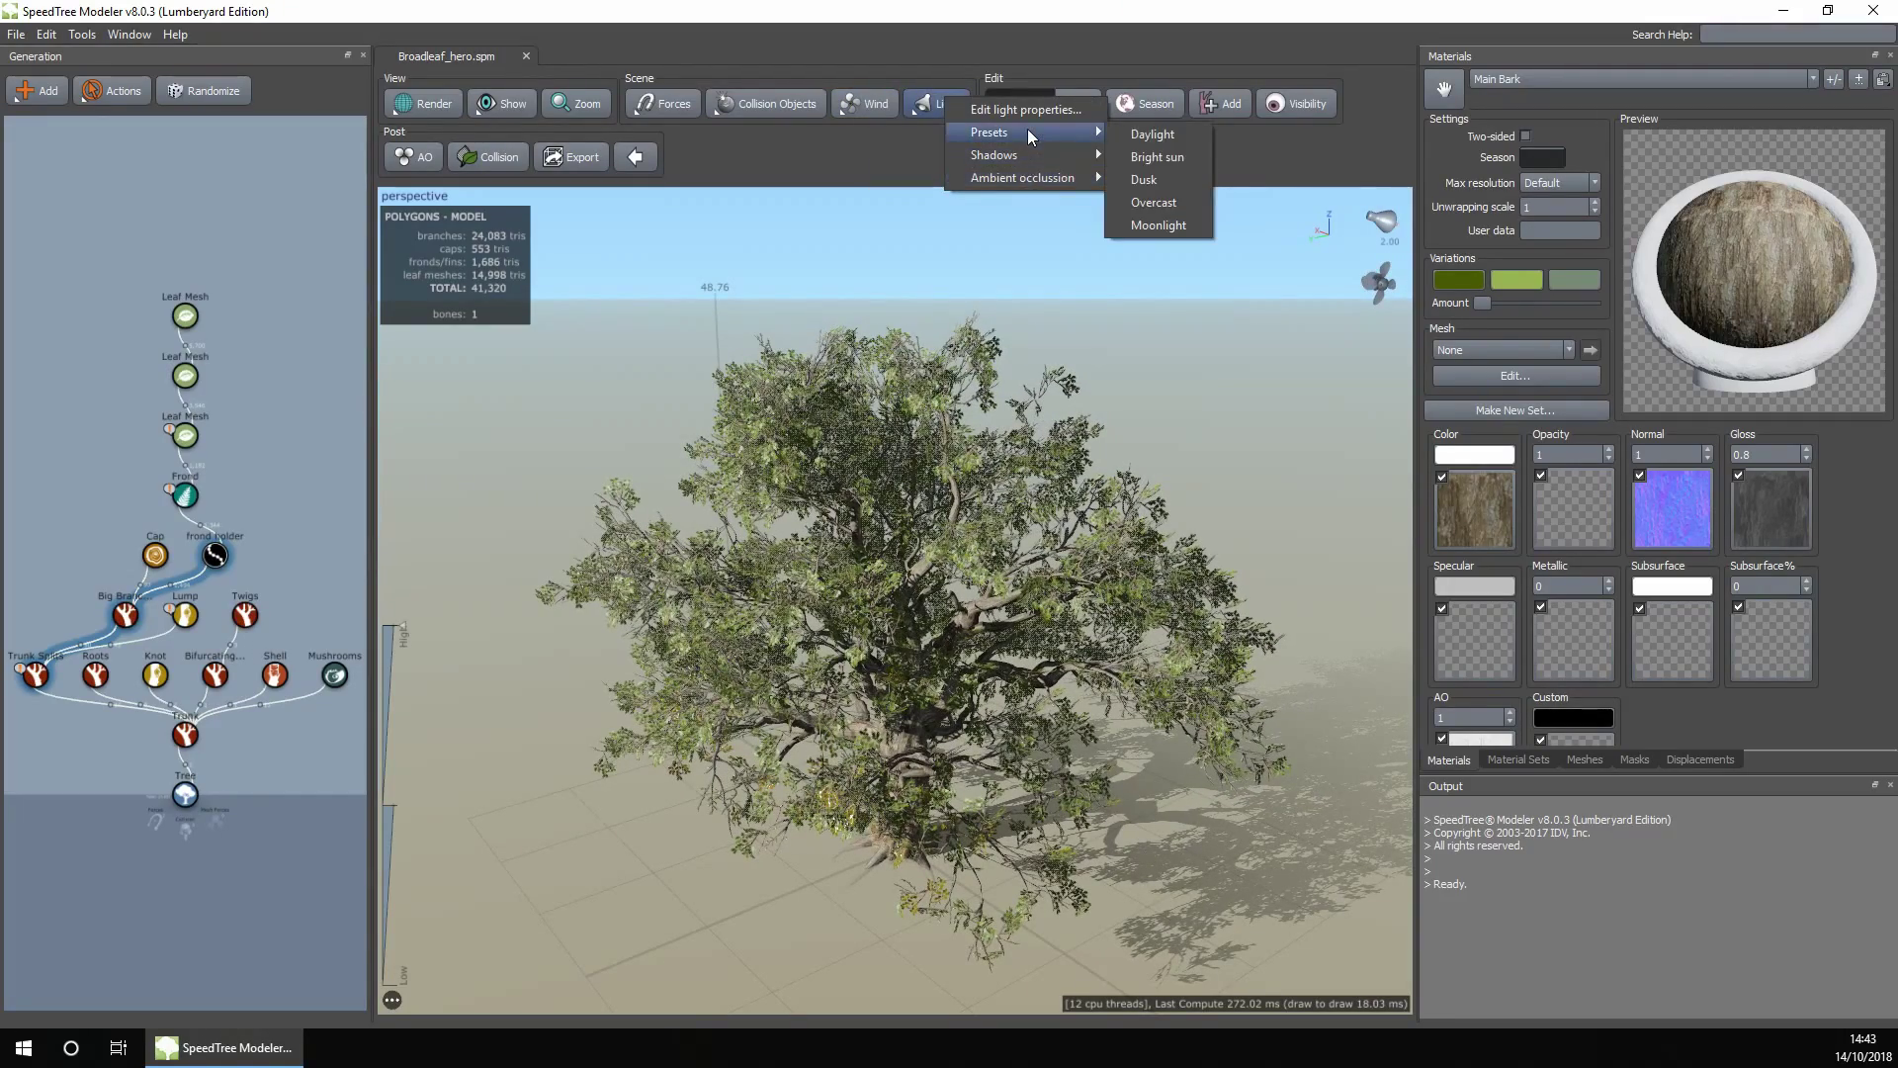
left_click(1162, 157)
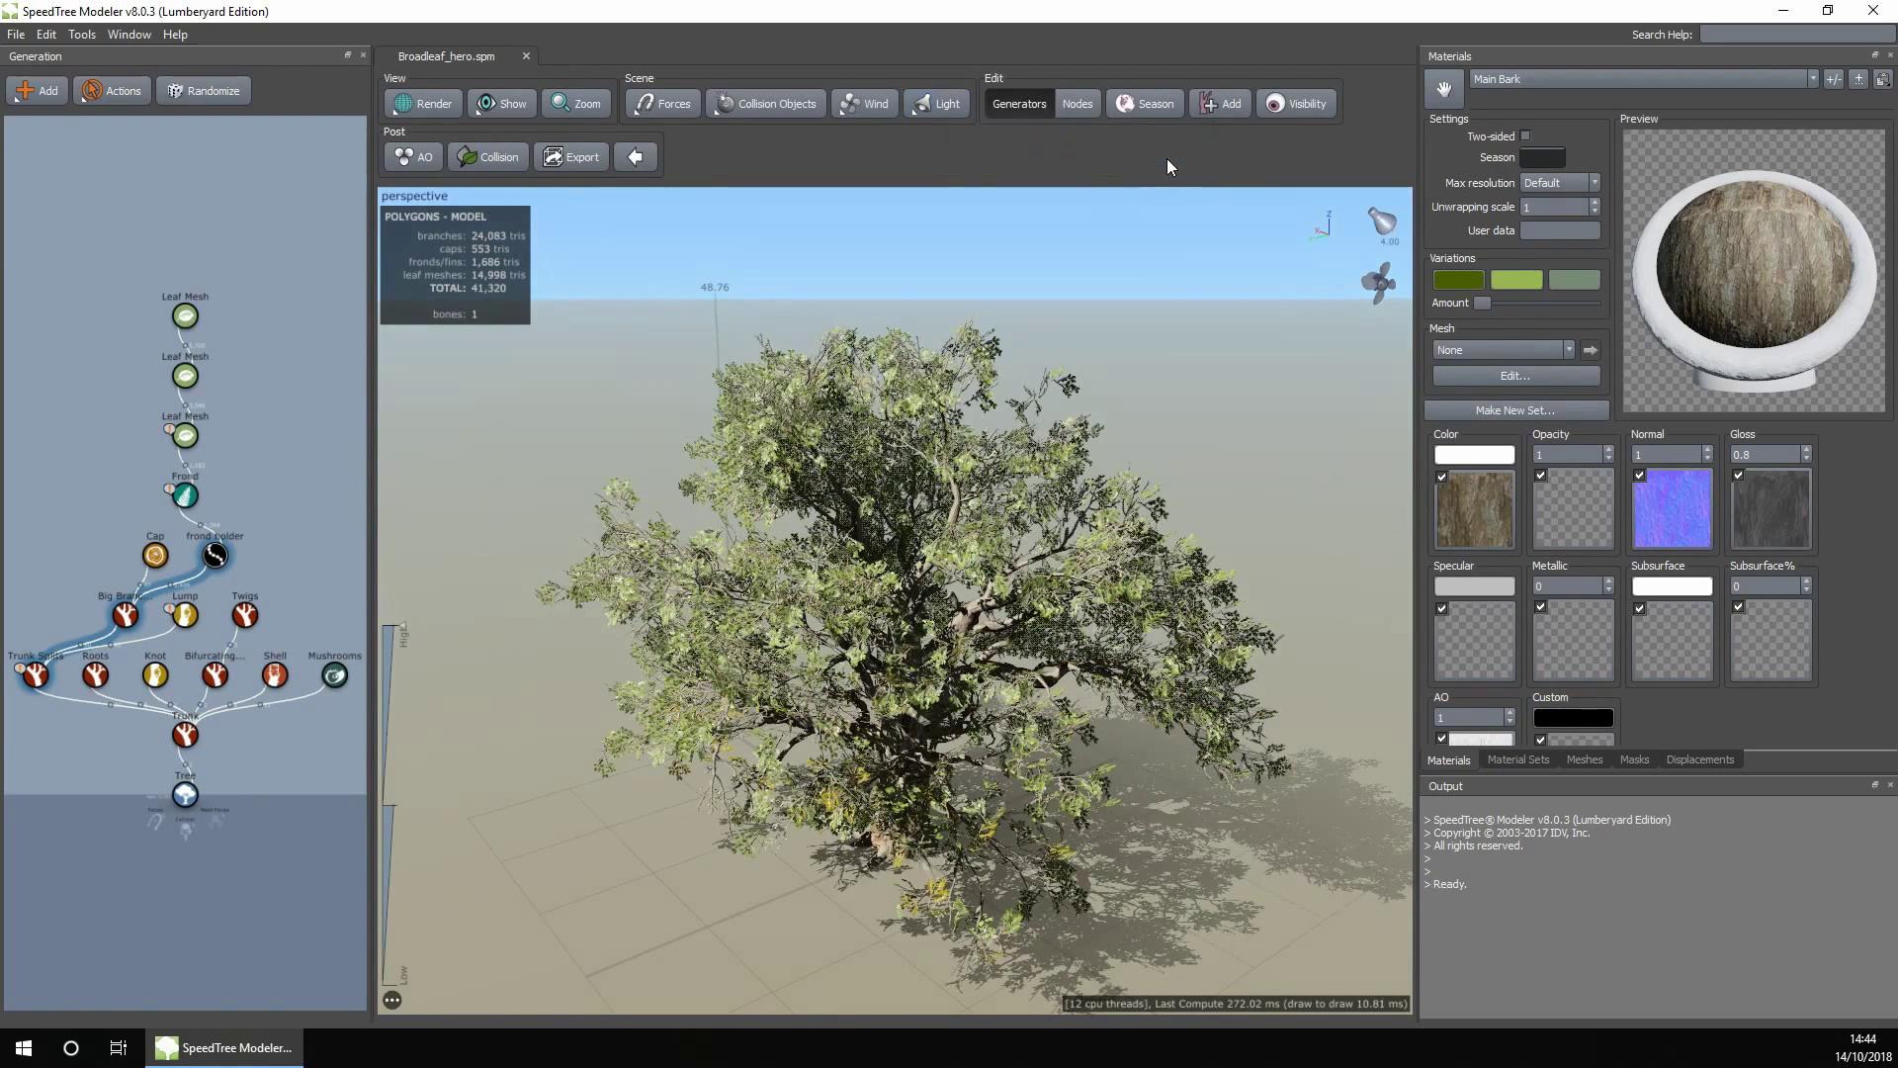
left_click(944, 105)
mouse_move(1048, 139)
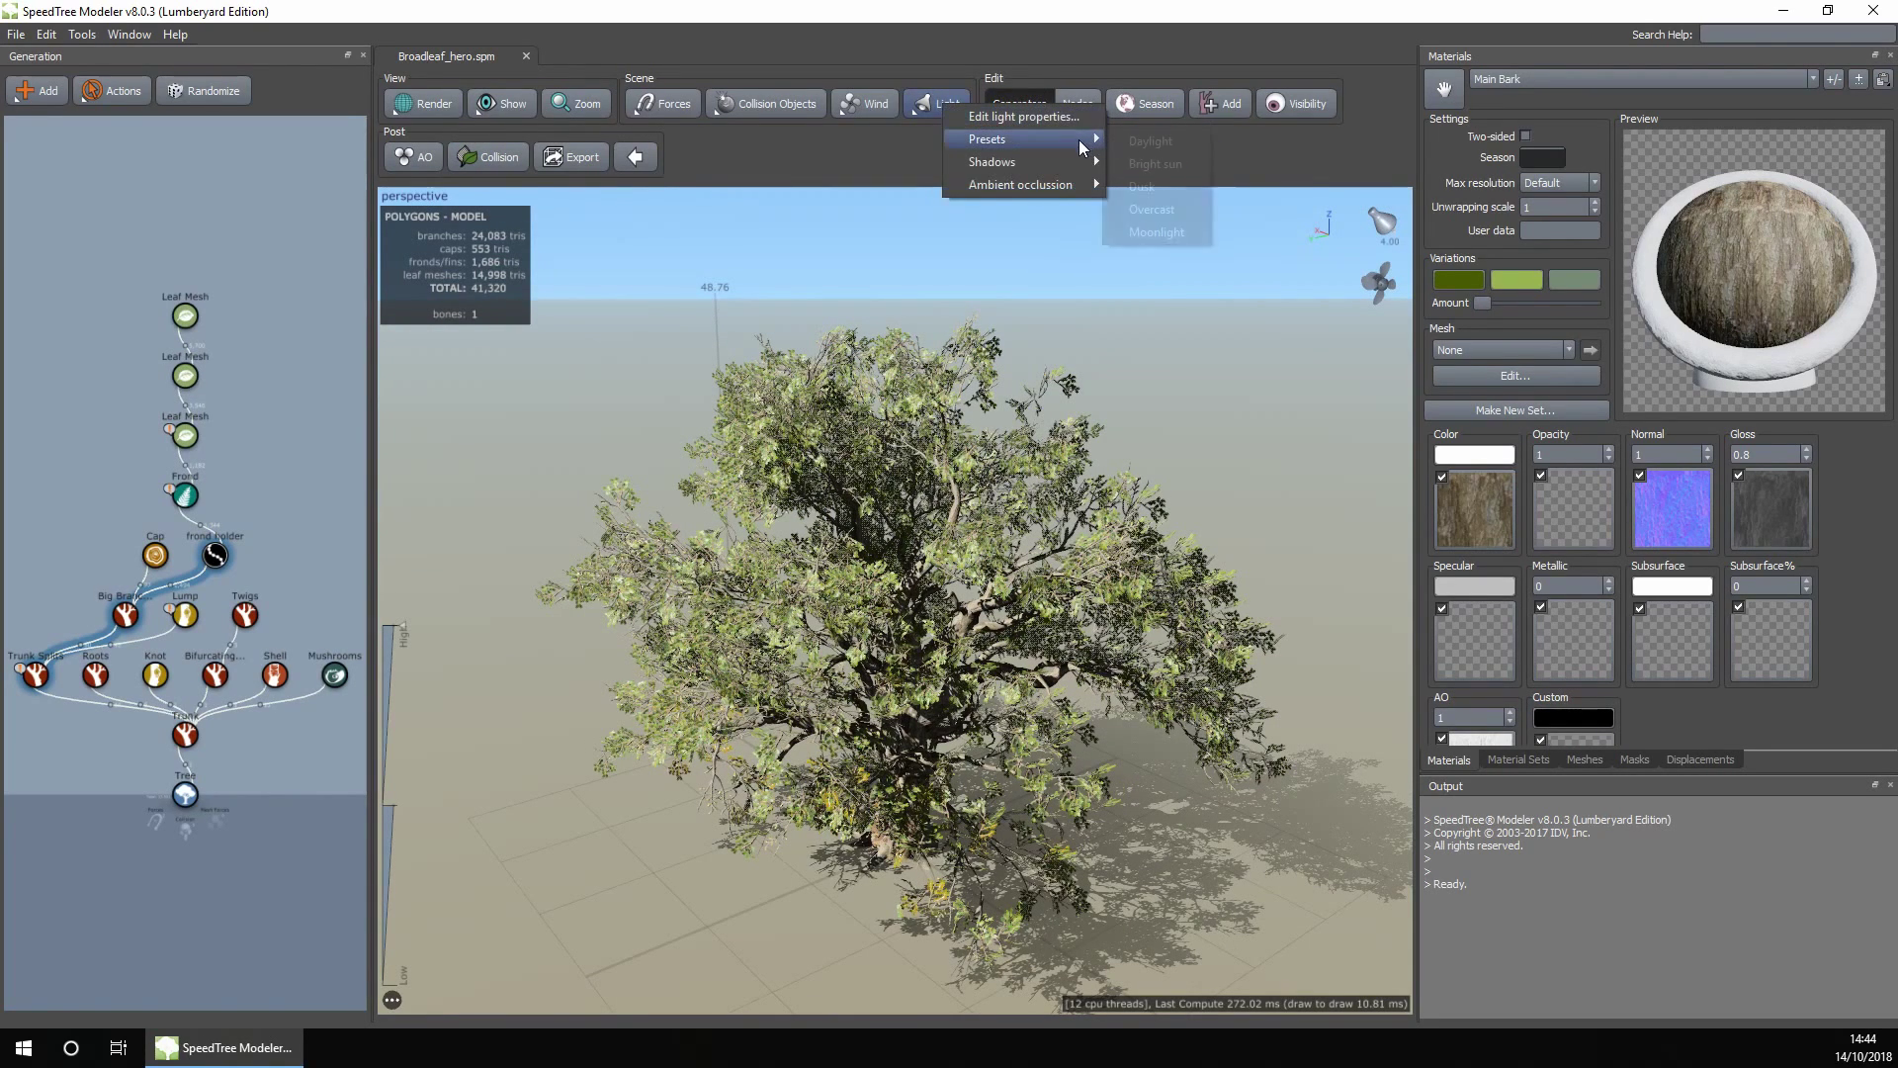
left_click(1165, 196)
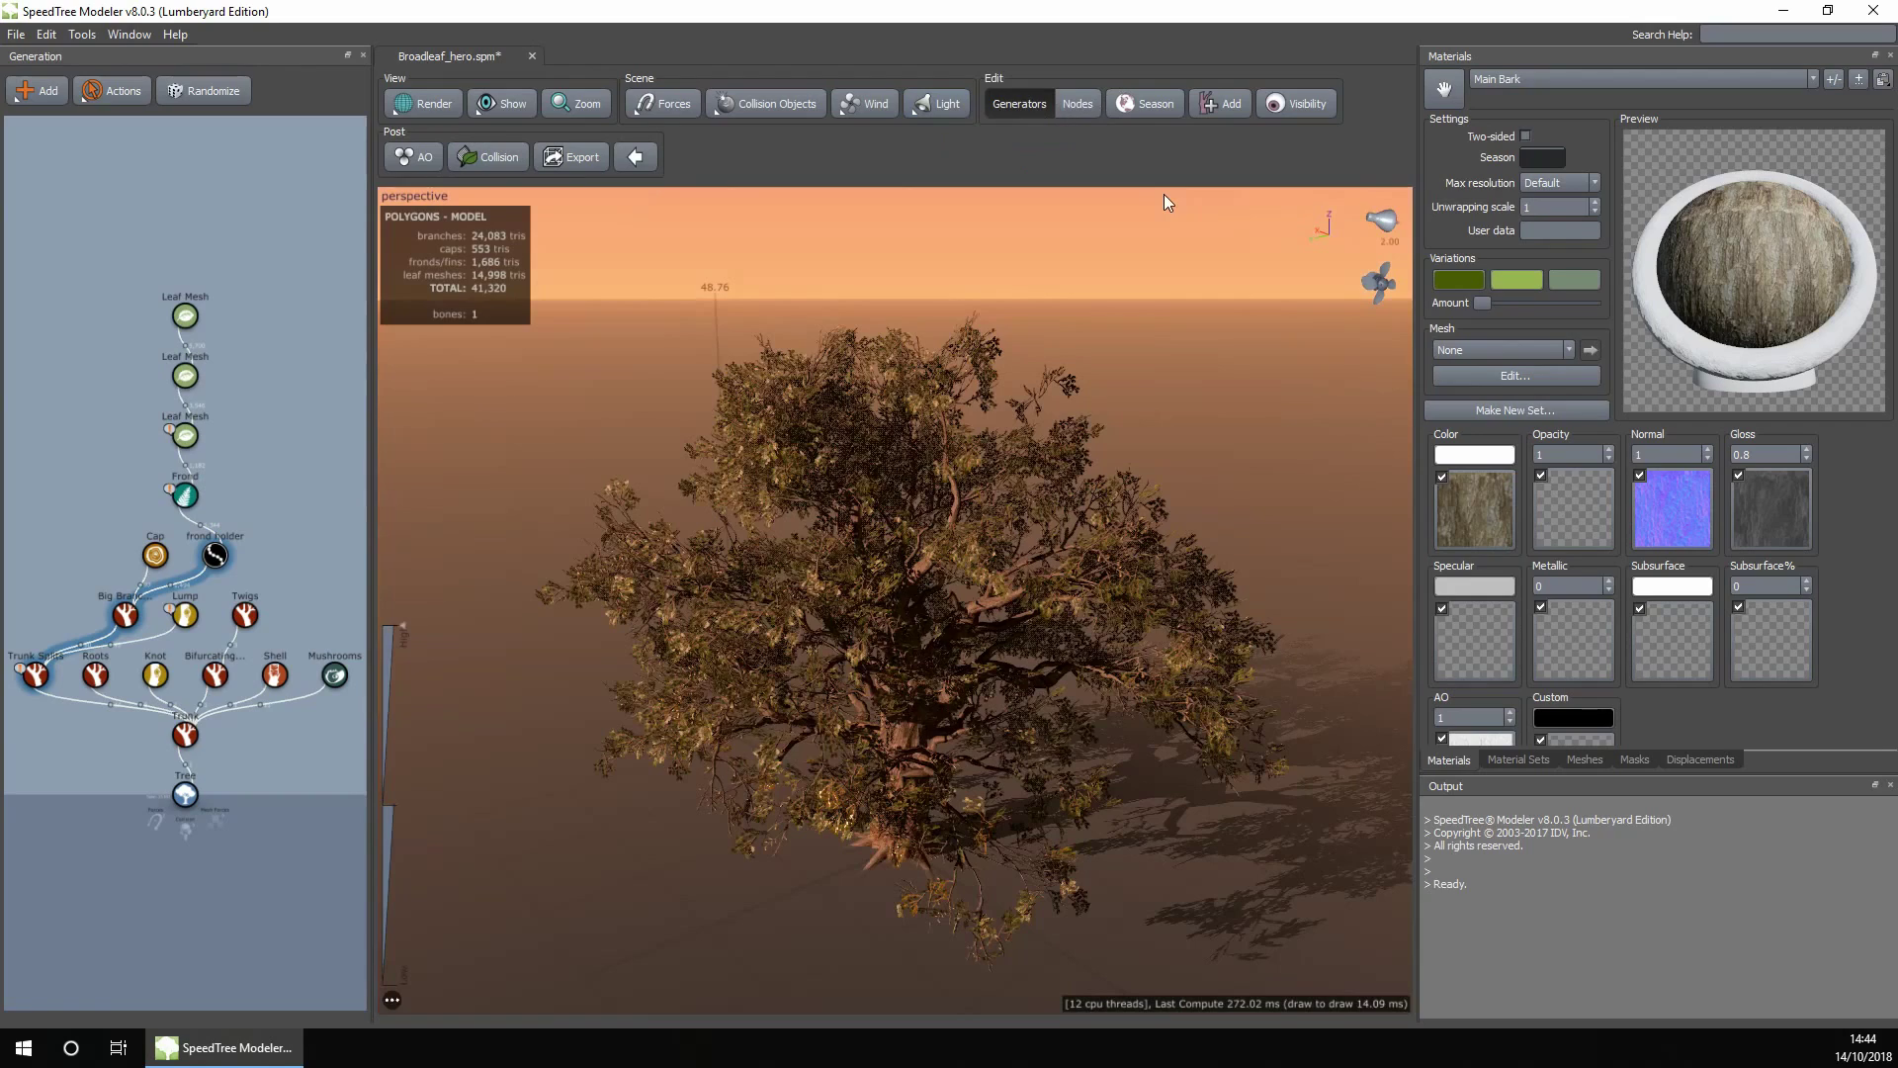
left_click(939, 104)
mouse_move(1049, 139)
left_click(1164, 196)
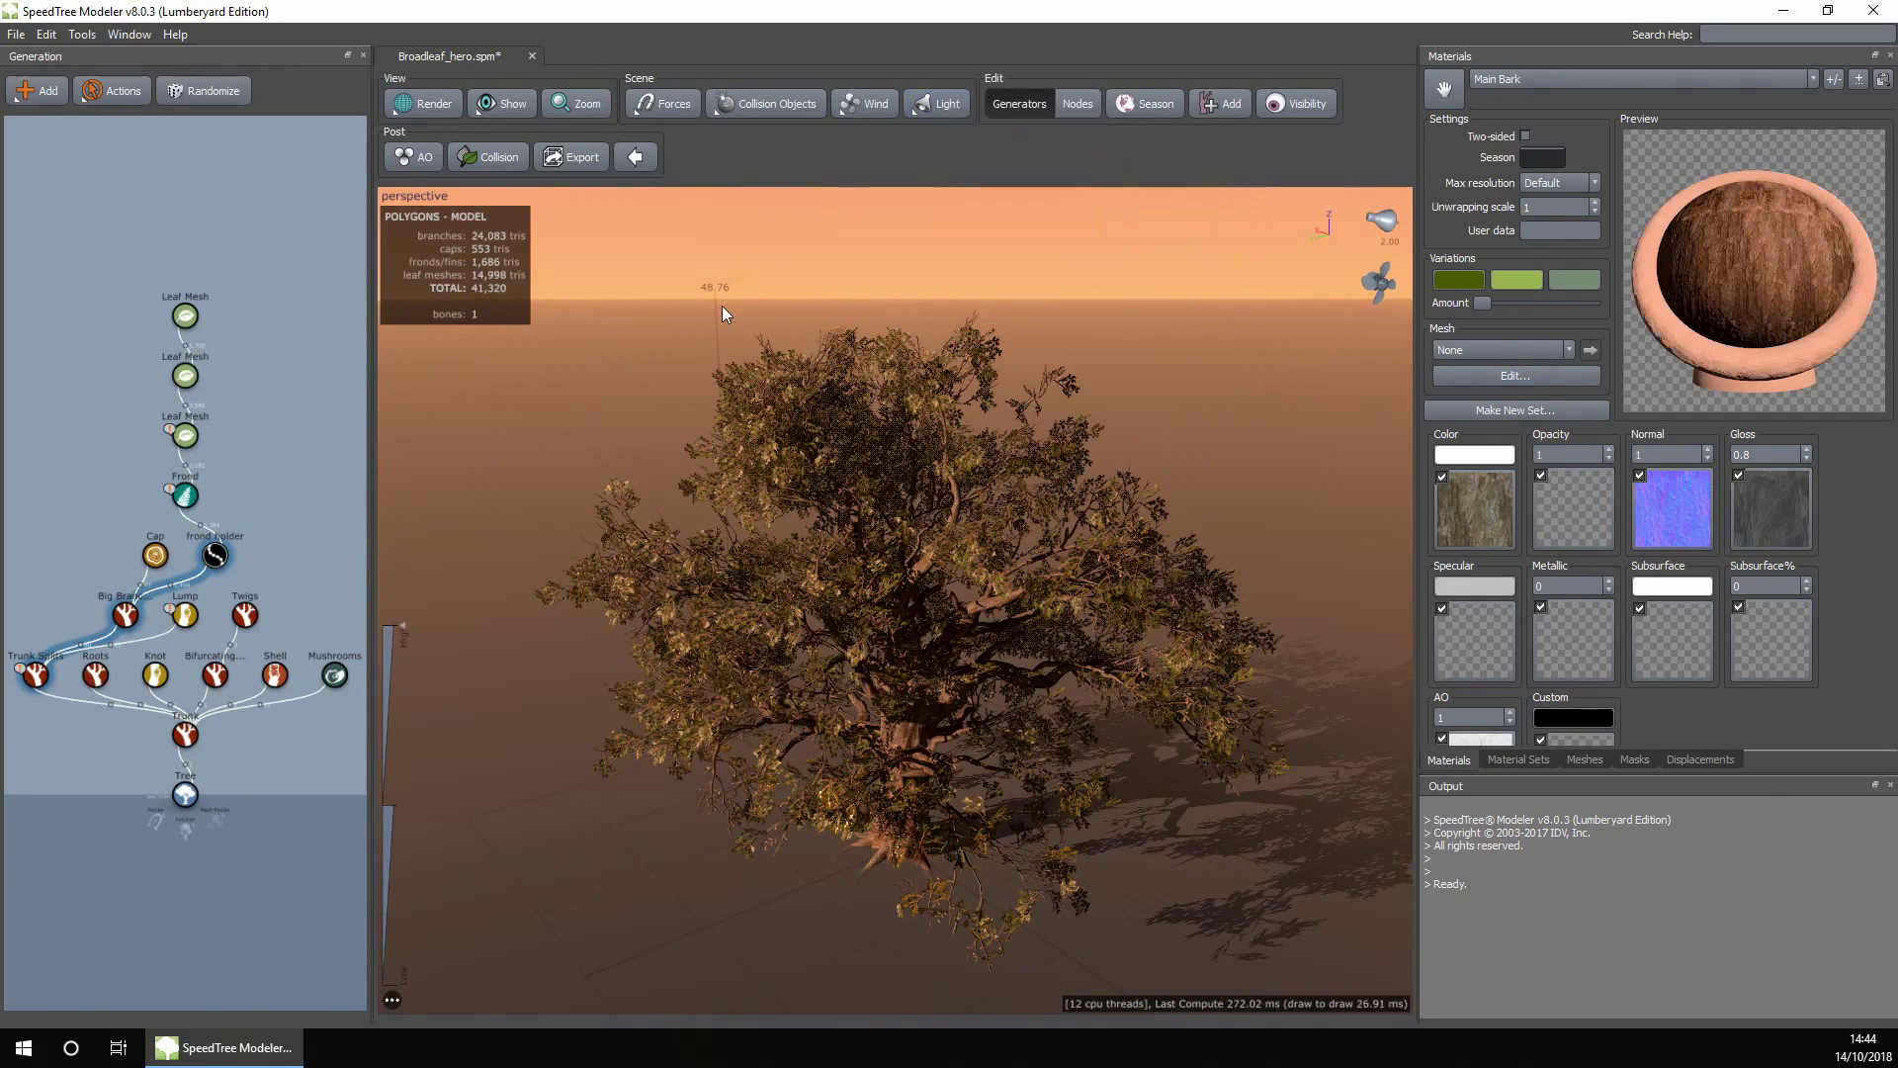
Select the tree's frond geometry, view it from below, then clear the selection
right_click(600, 400)
left_click(618, 502)
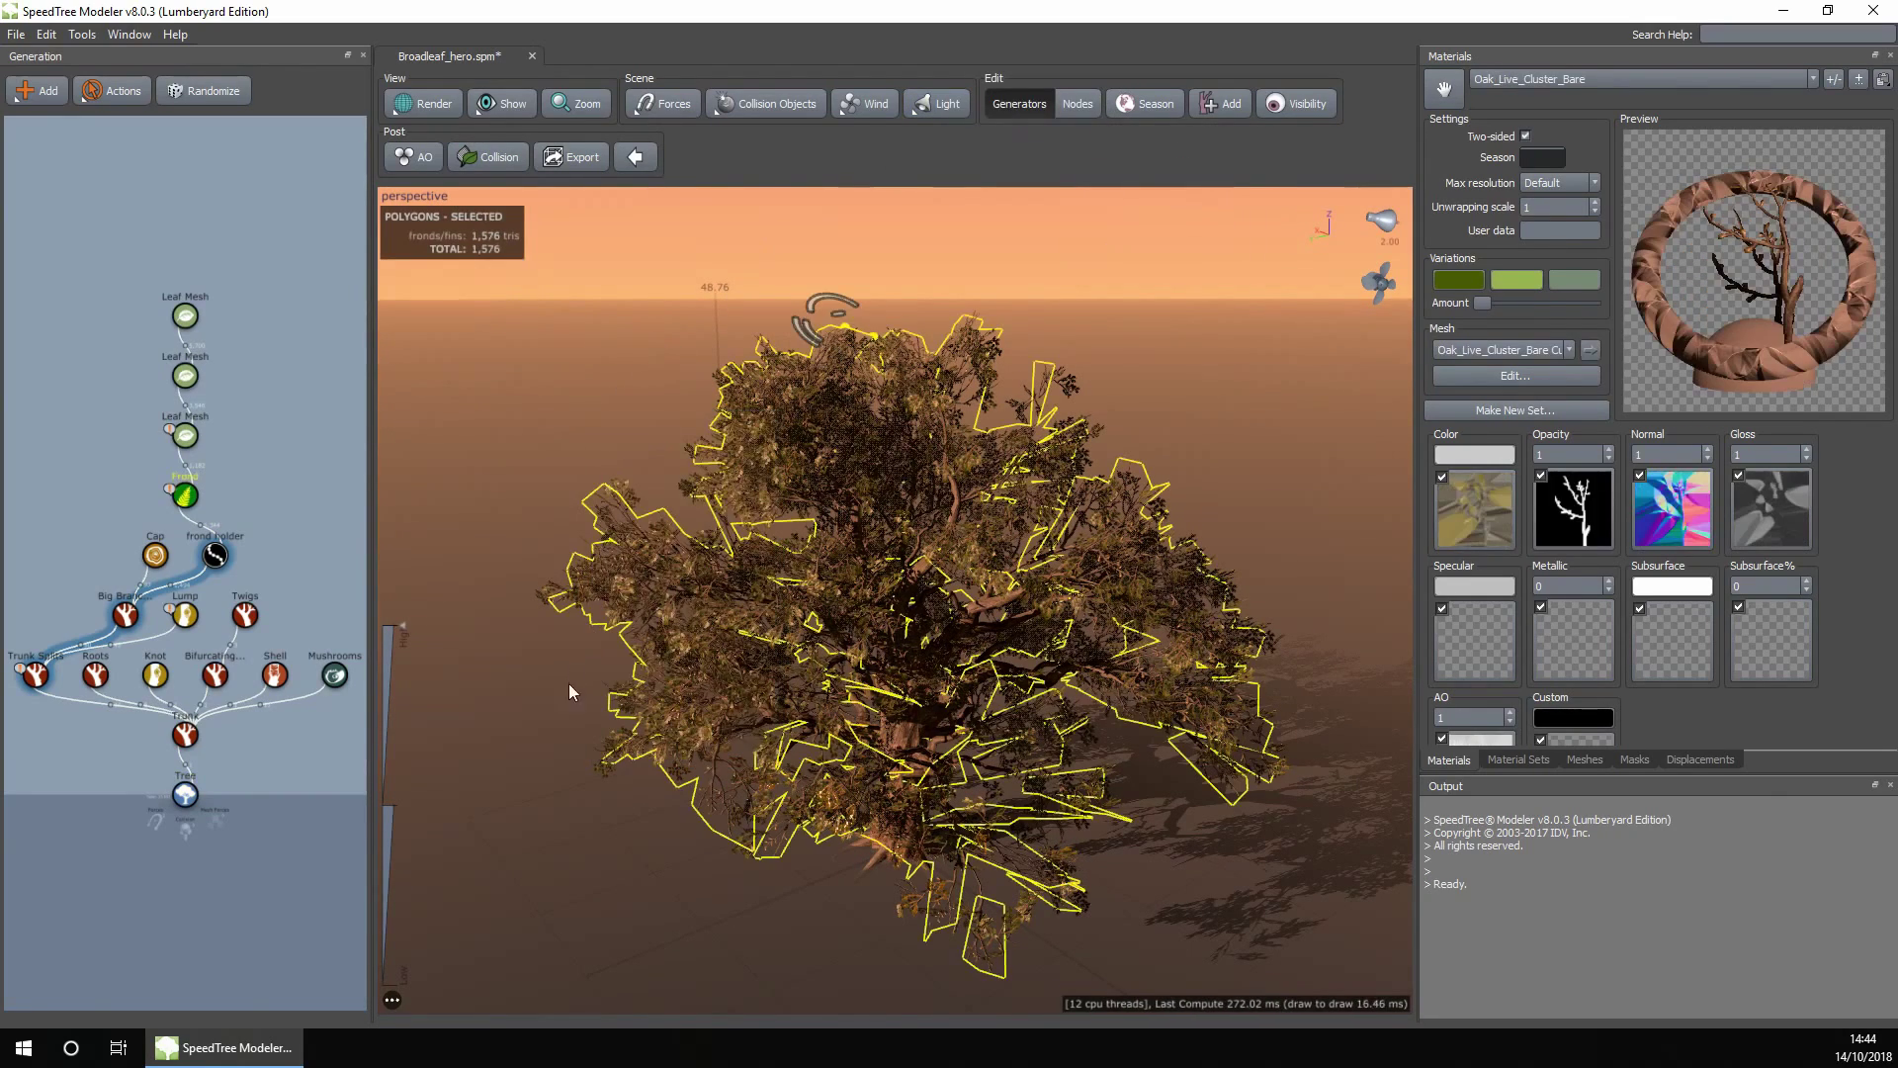
mouse_move(525, 728)
left_mouse_down()
mouse_move(605, 554)
mouse_move(624, 732)
mouse_move(508, 730)
left_mouse_up()
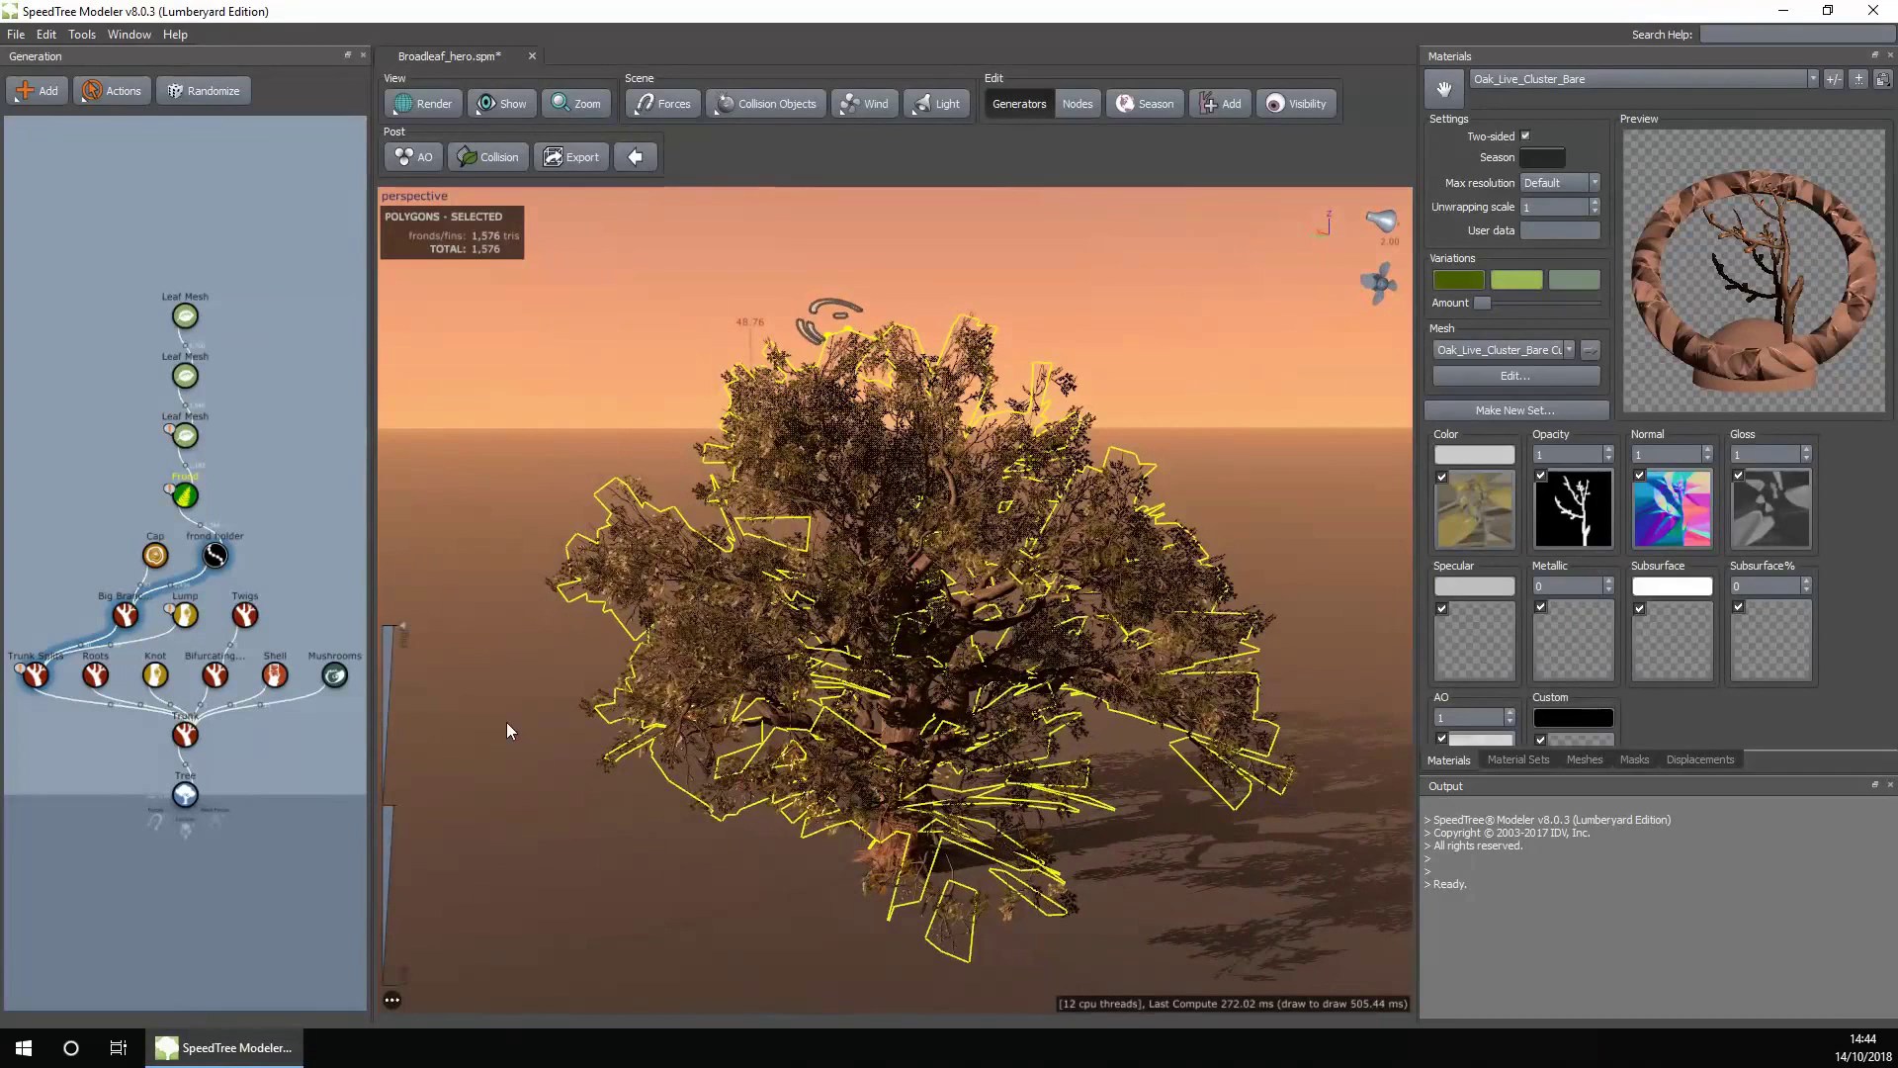
left_click(534, 818)
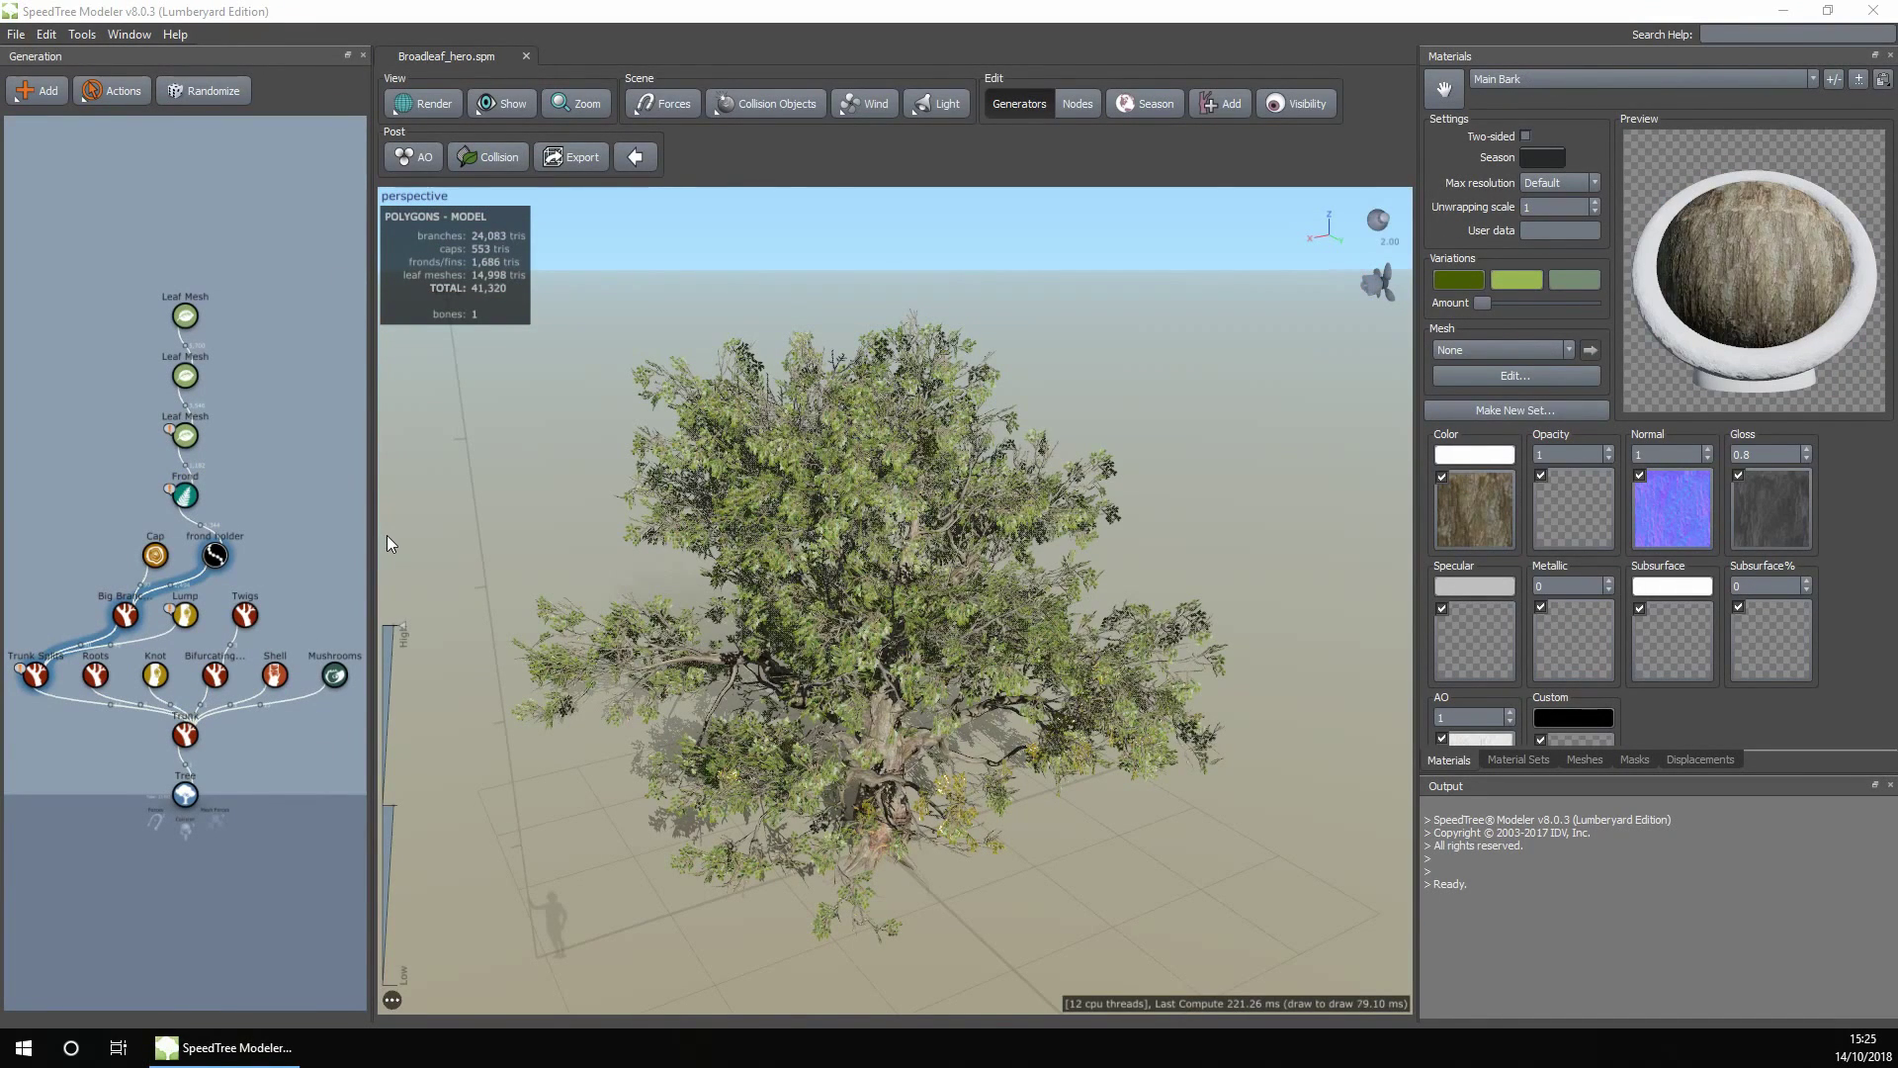
Export the tree to Lumberyard as Broadleaf_hero_test2.cgf and accept the export settings
left_click(19, 36)
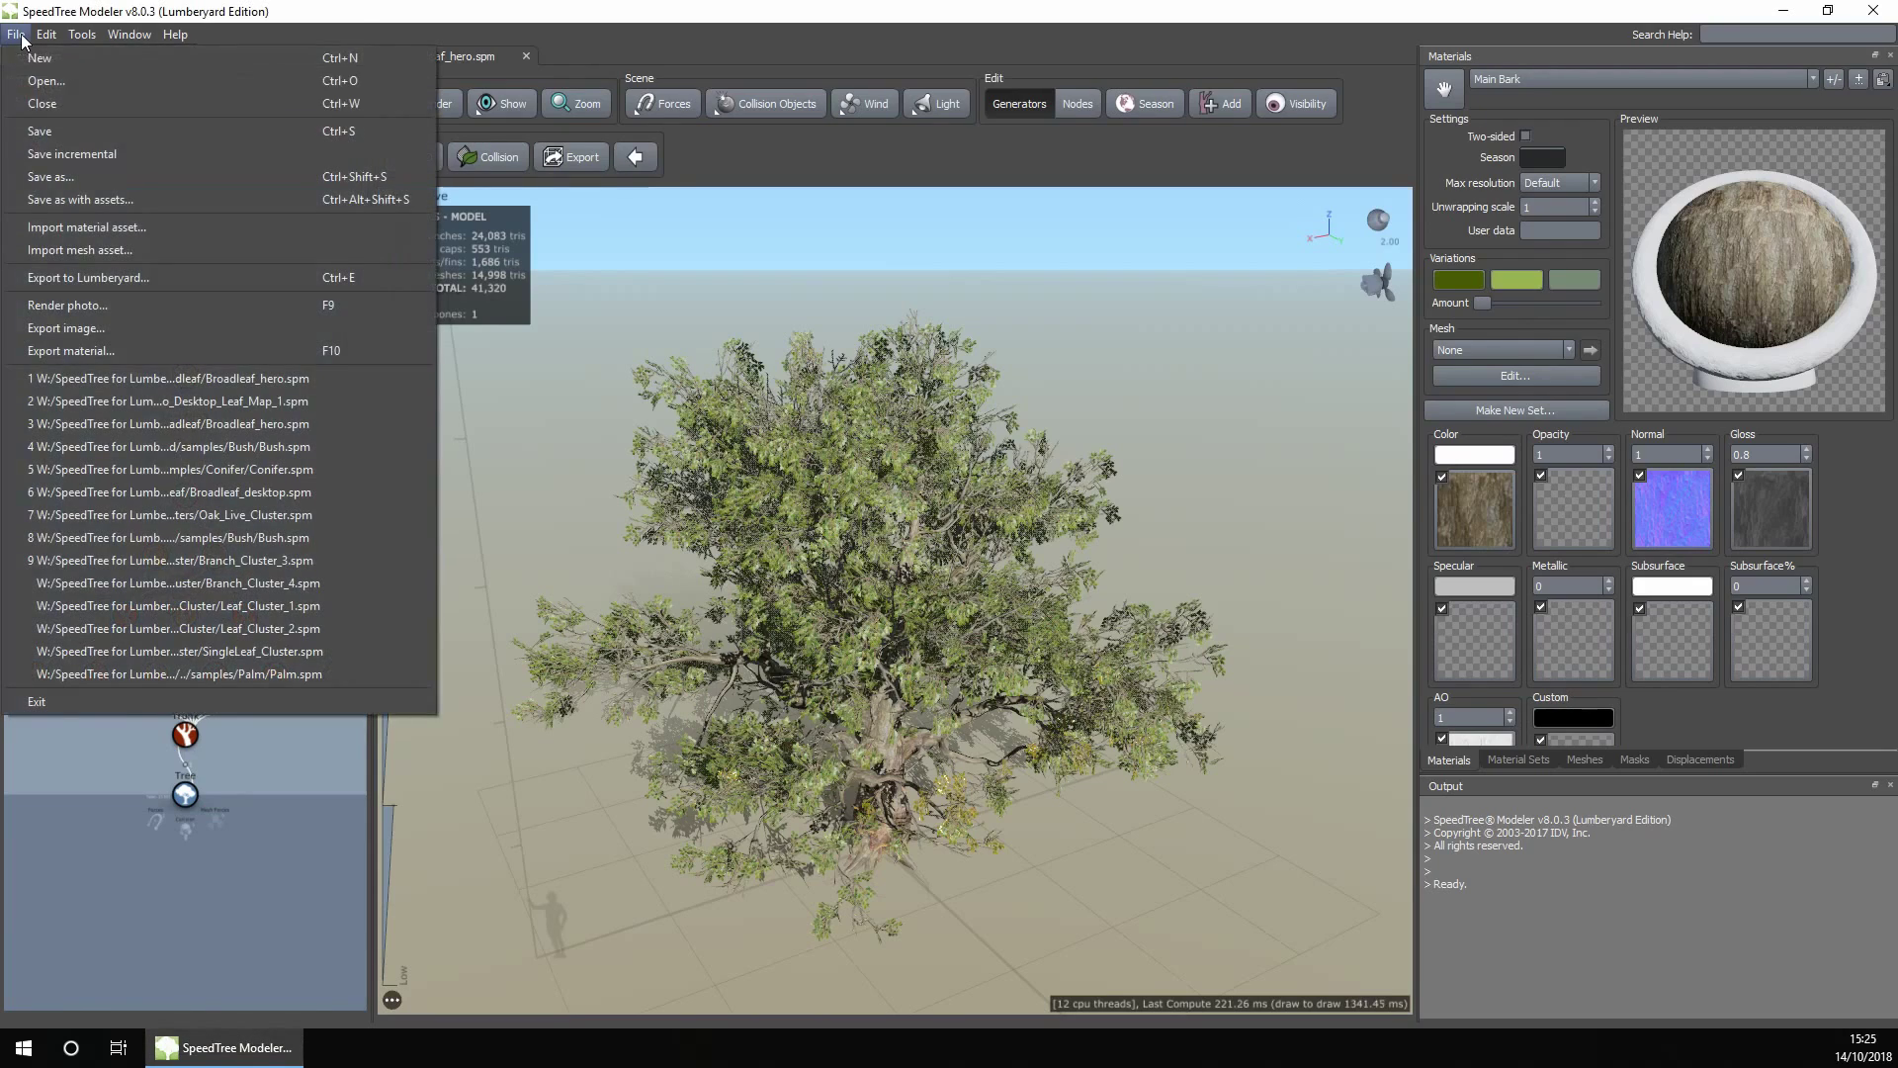
left_click(93, 277)
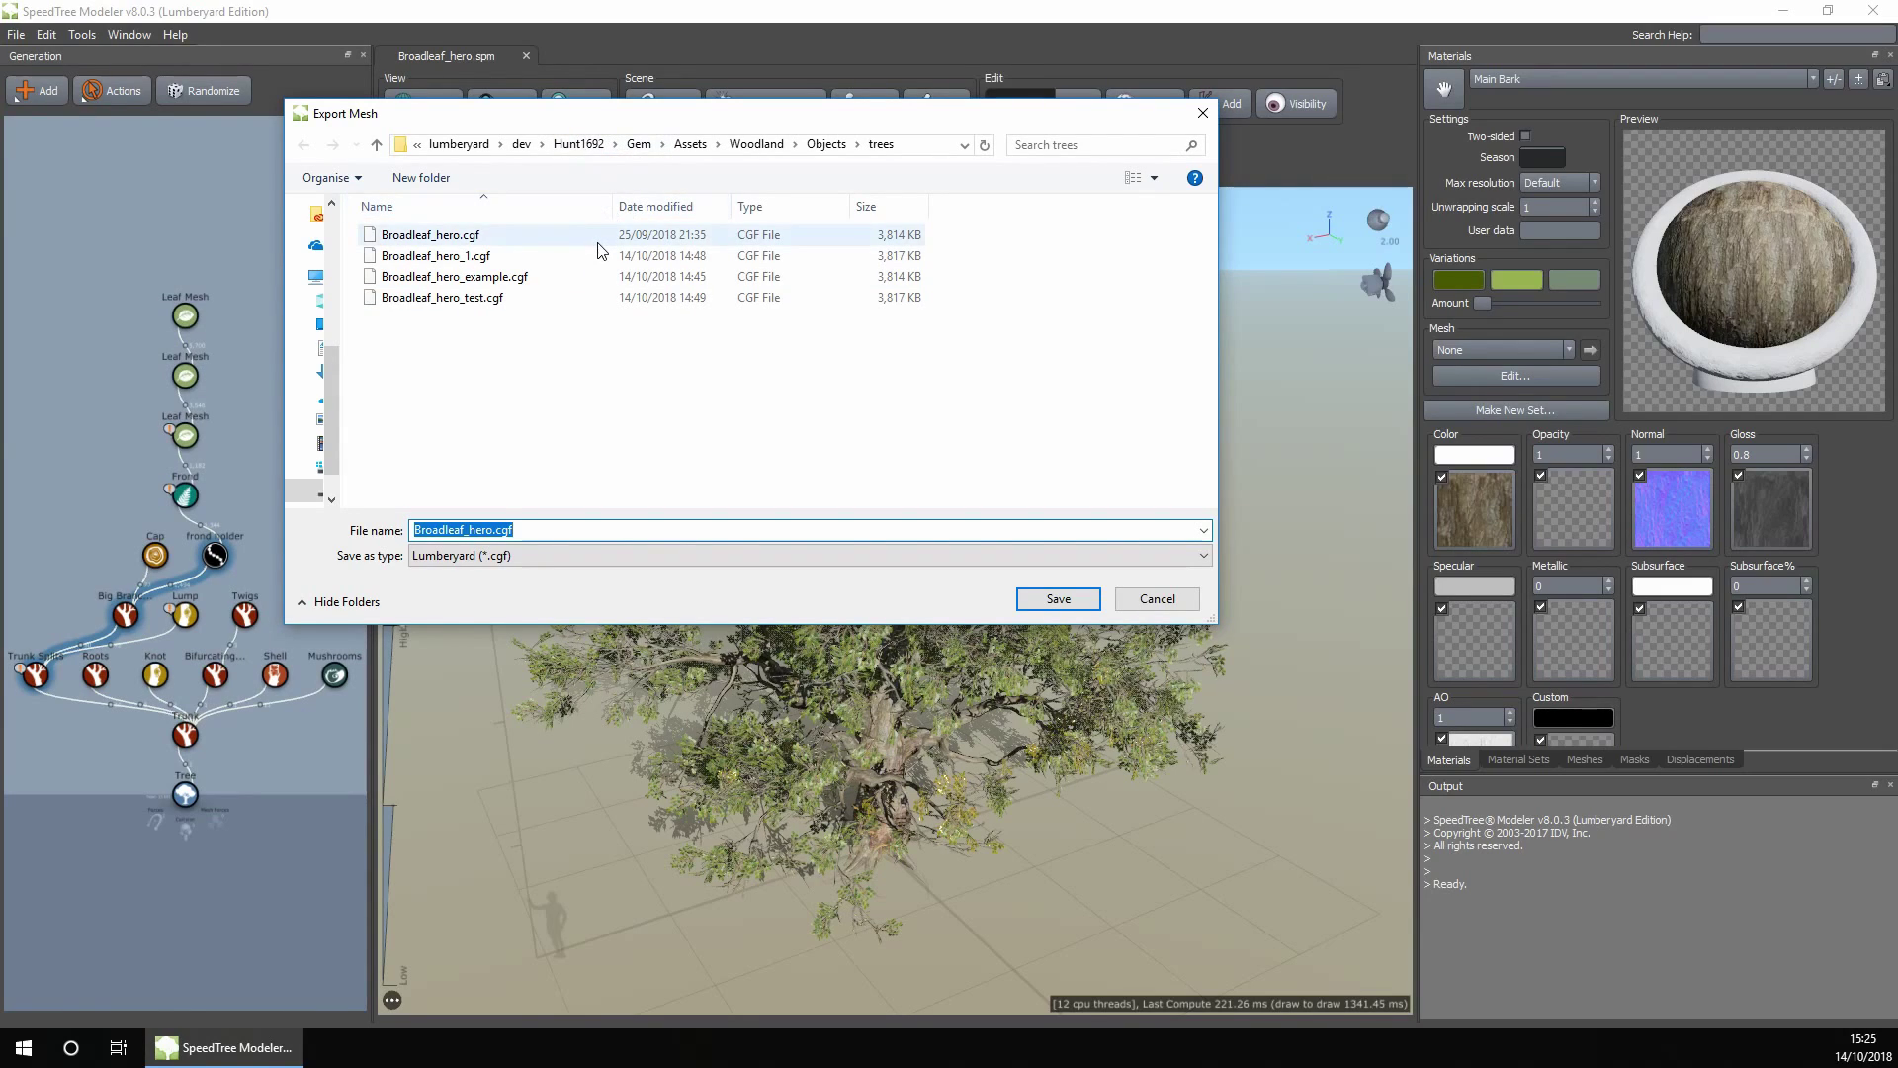
left_click(493, 530)
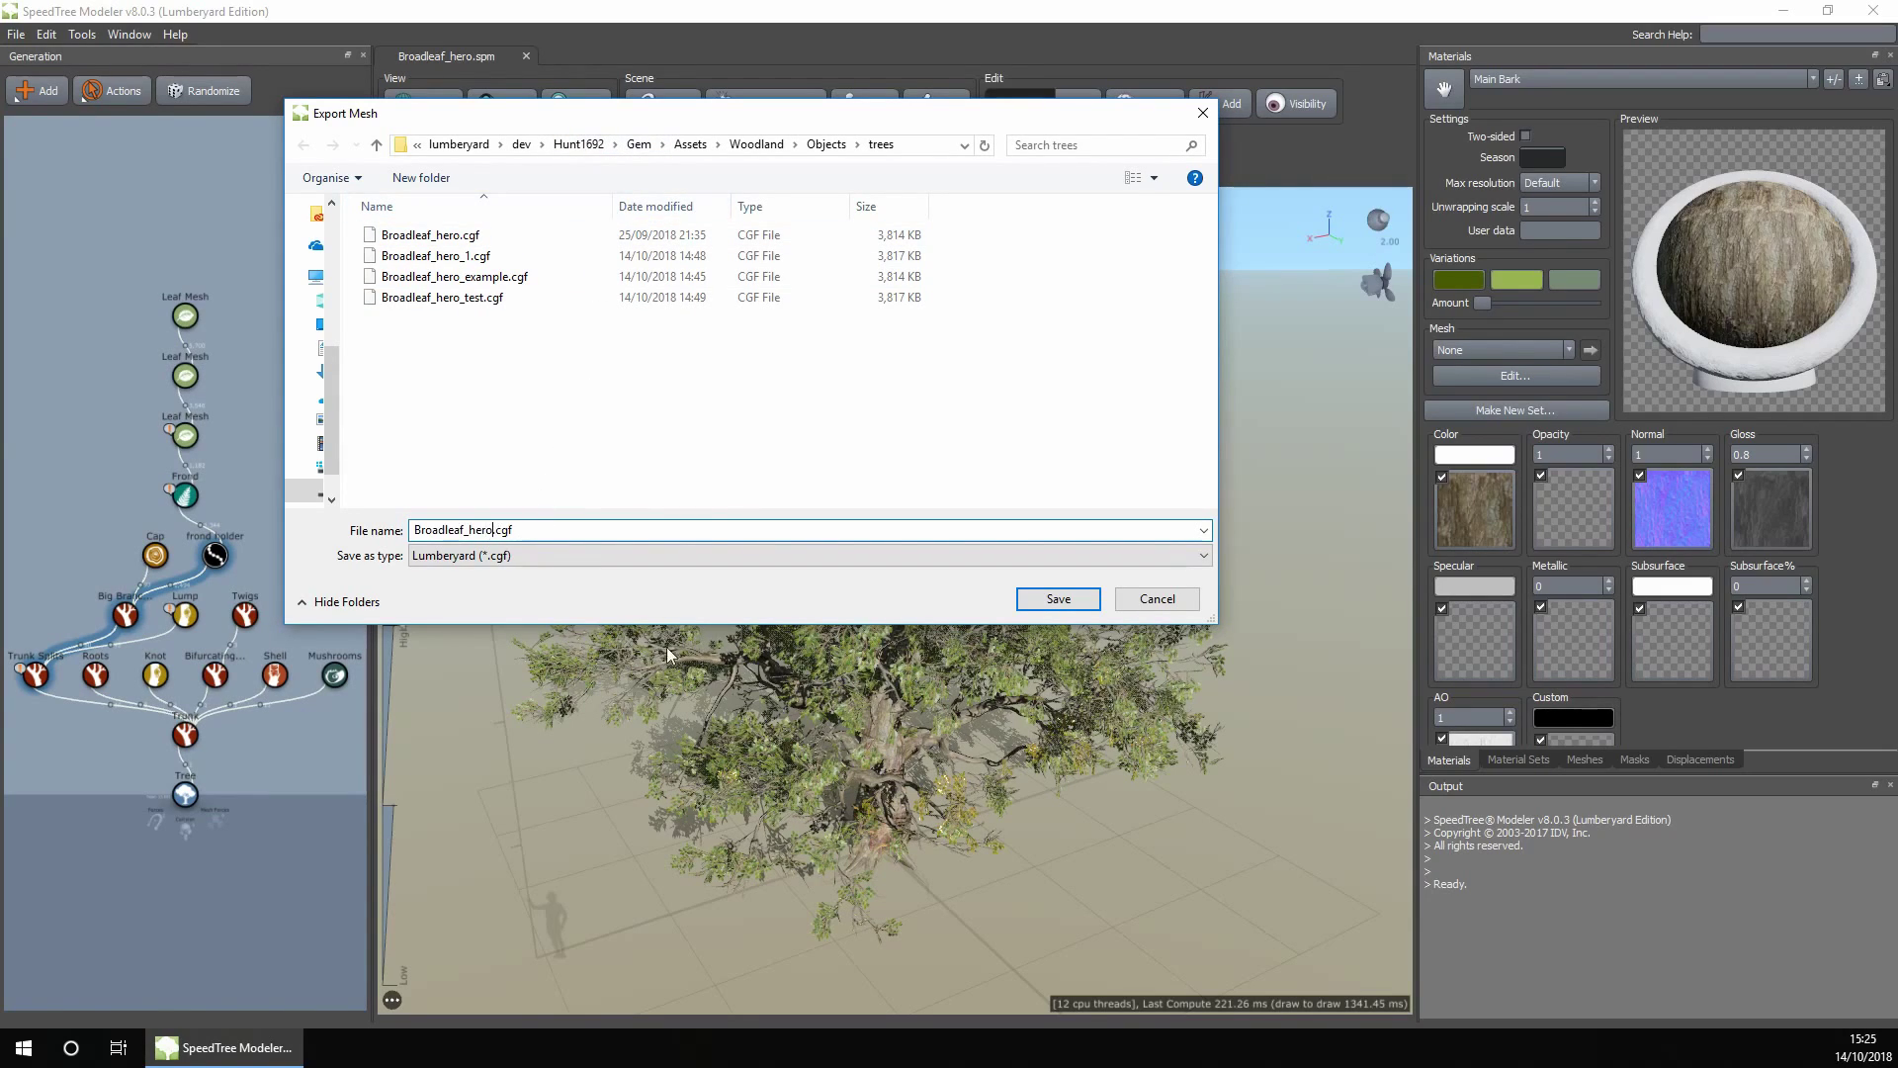
type("_test2")
key("Return")
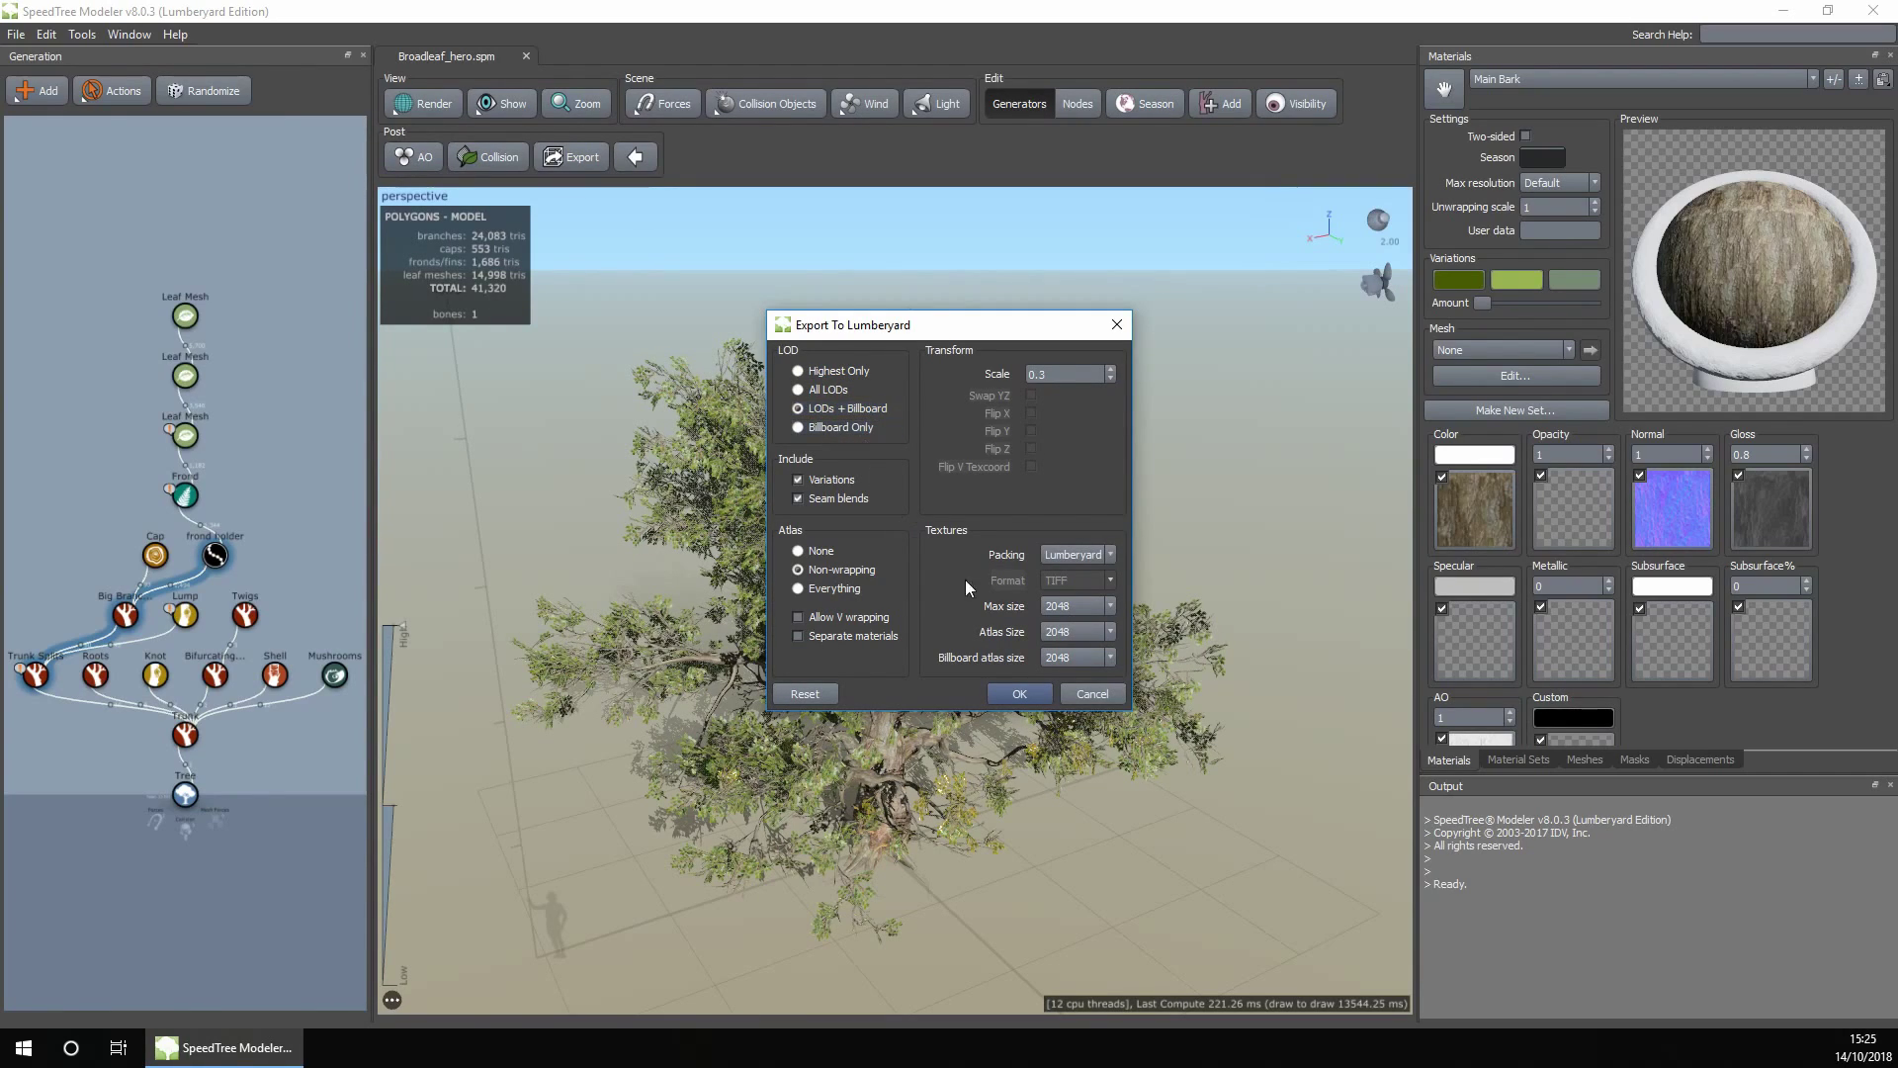
left_click(1019, 695)
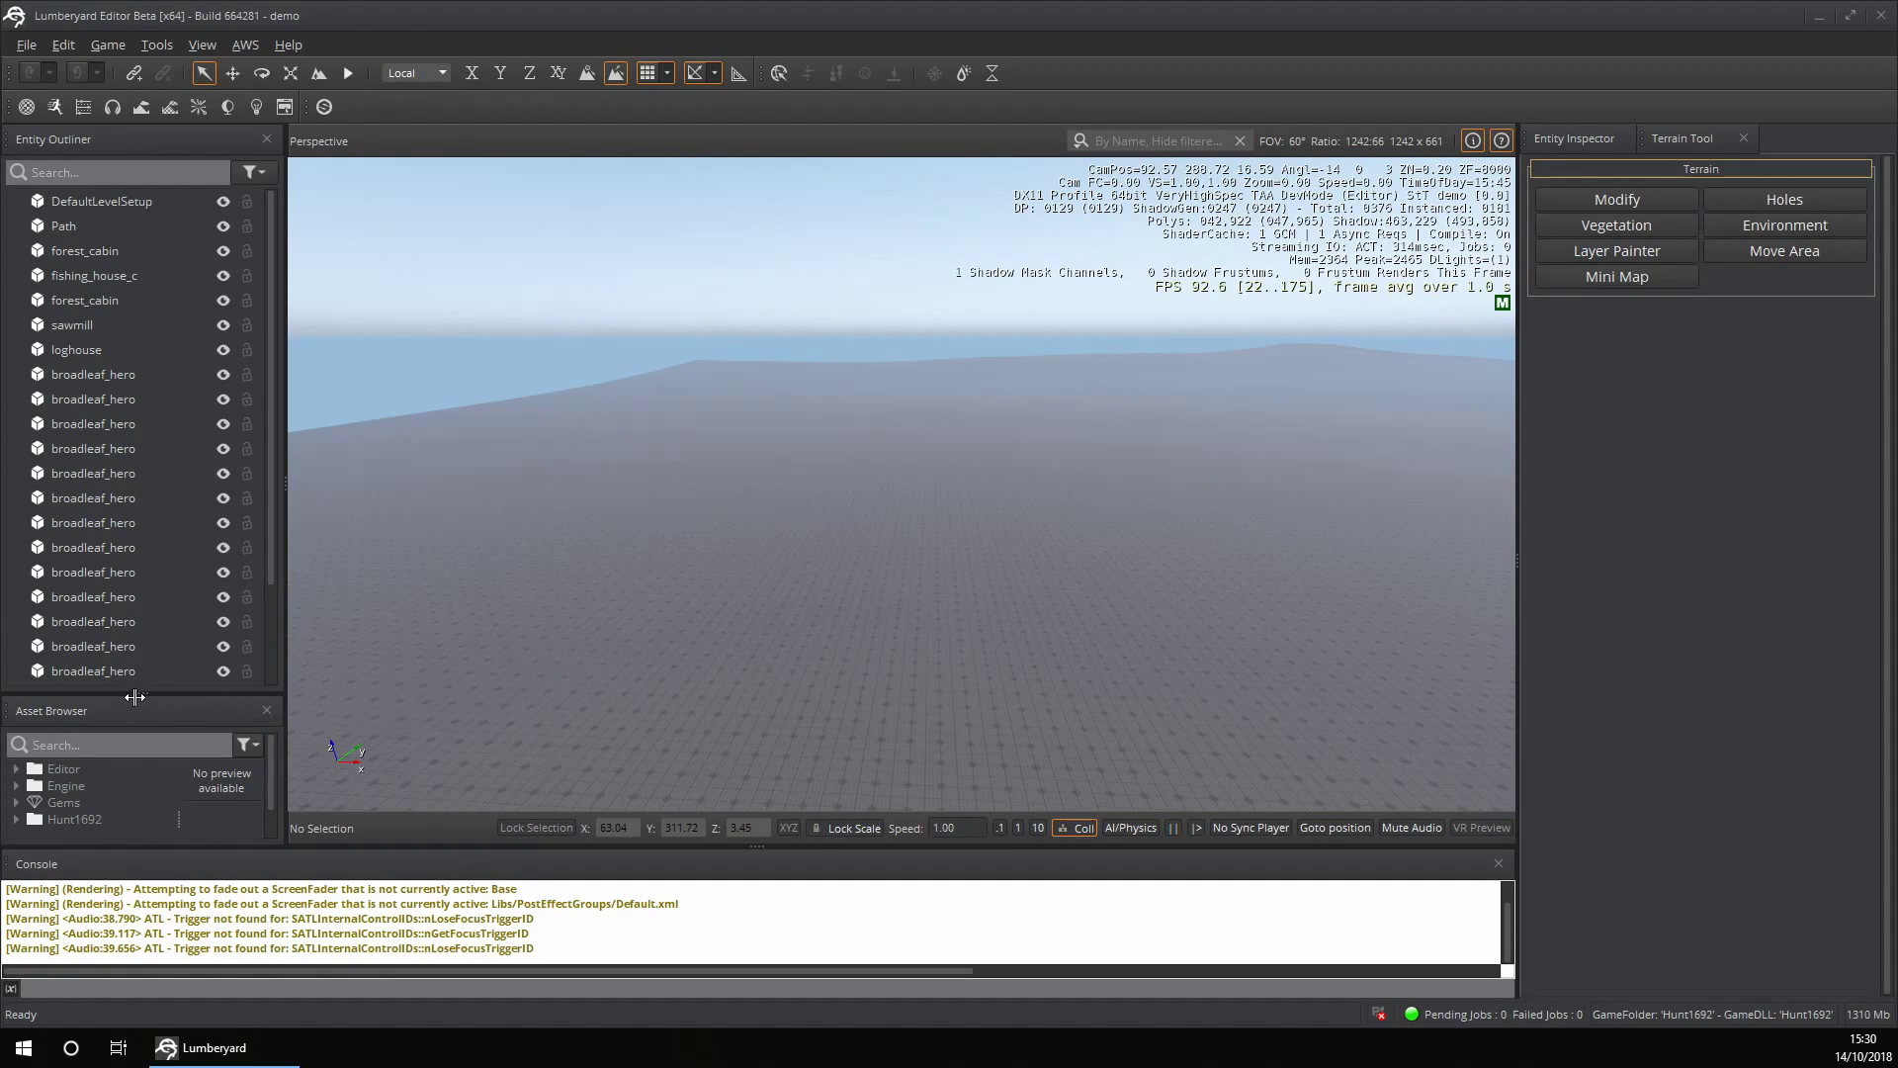
Expand the Asset Browser down through Gem, Assets and woodland objects to the trees folder
left_click_drag(136, 692, 141, 423)
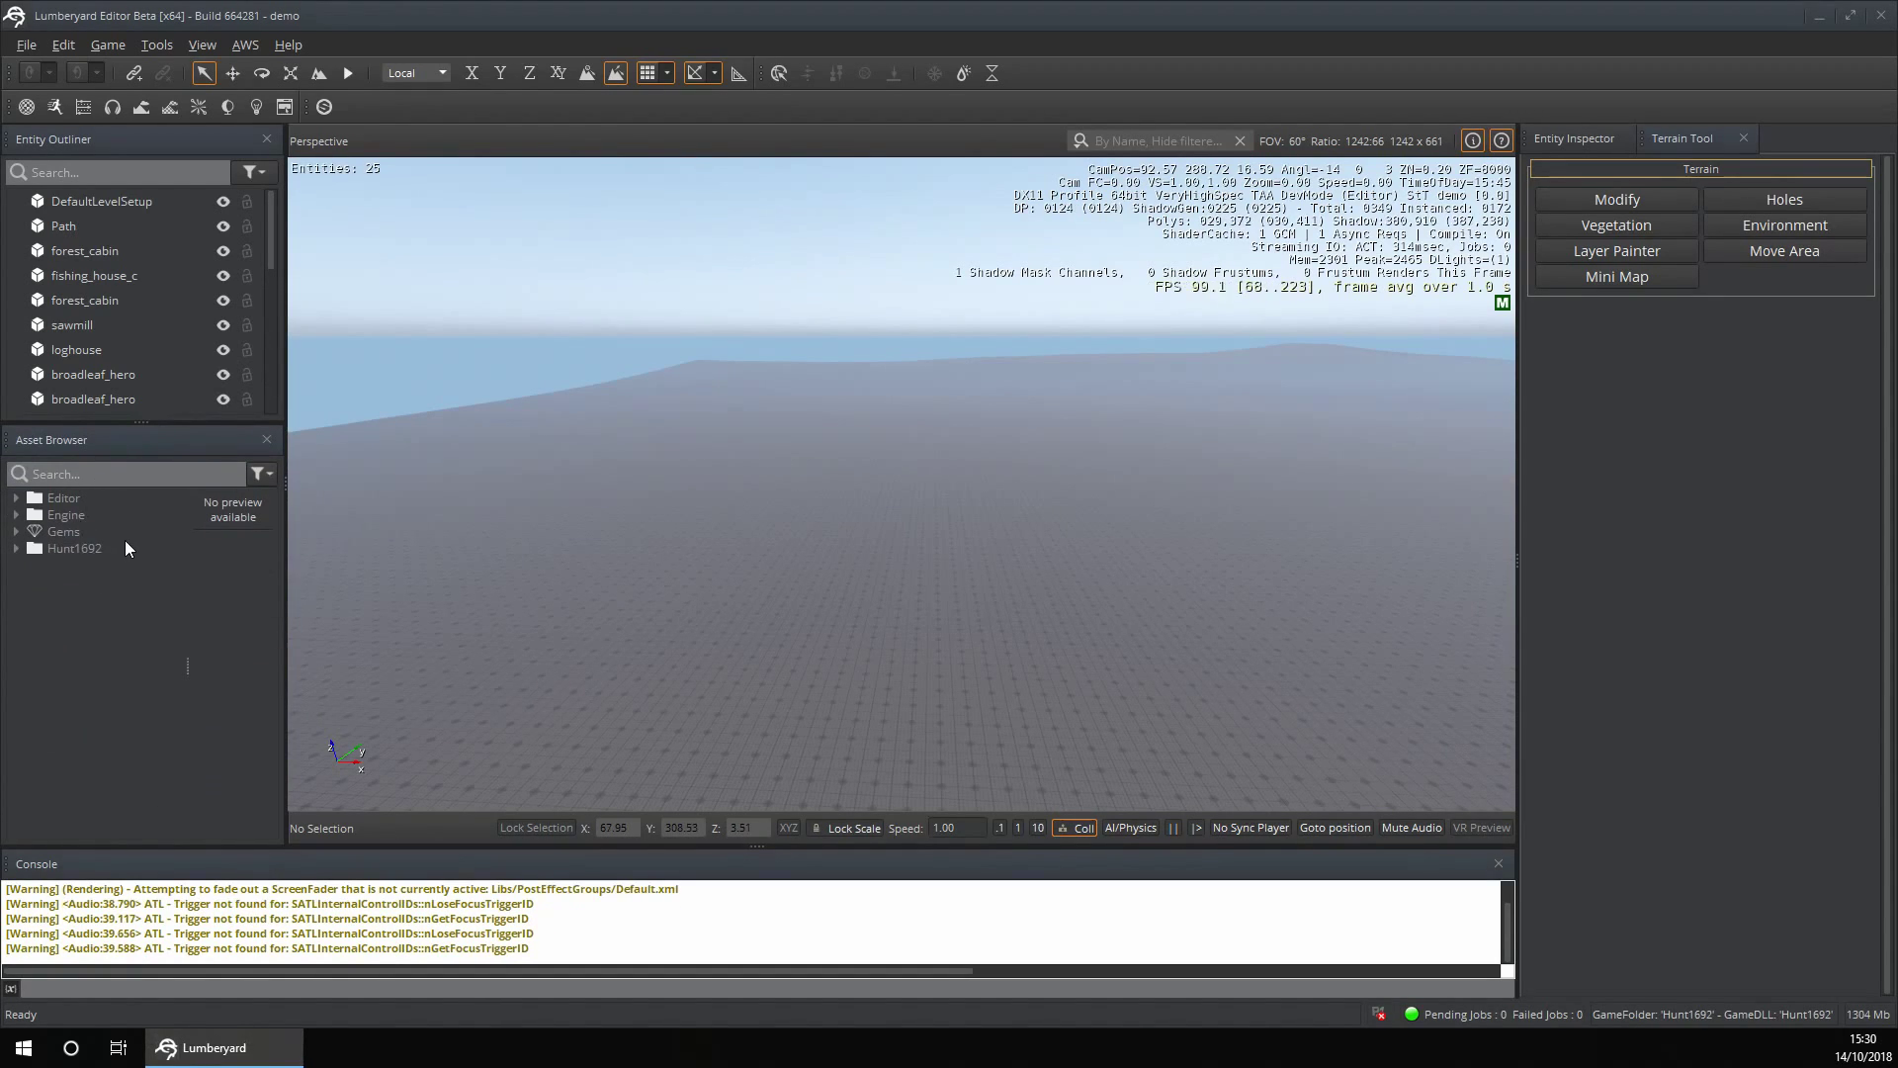
left_click(16, 547)
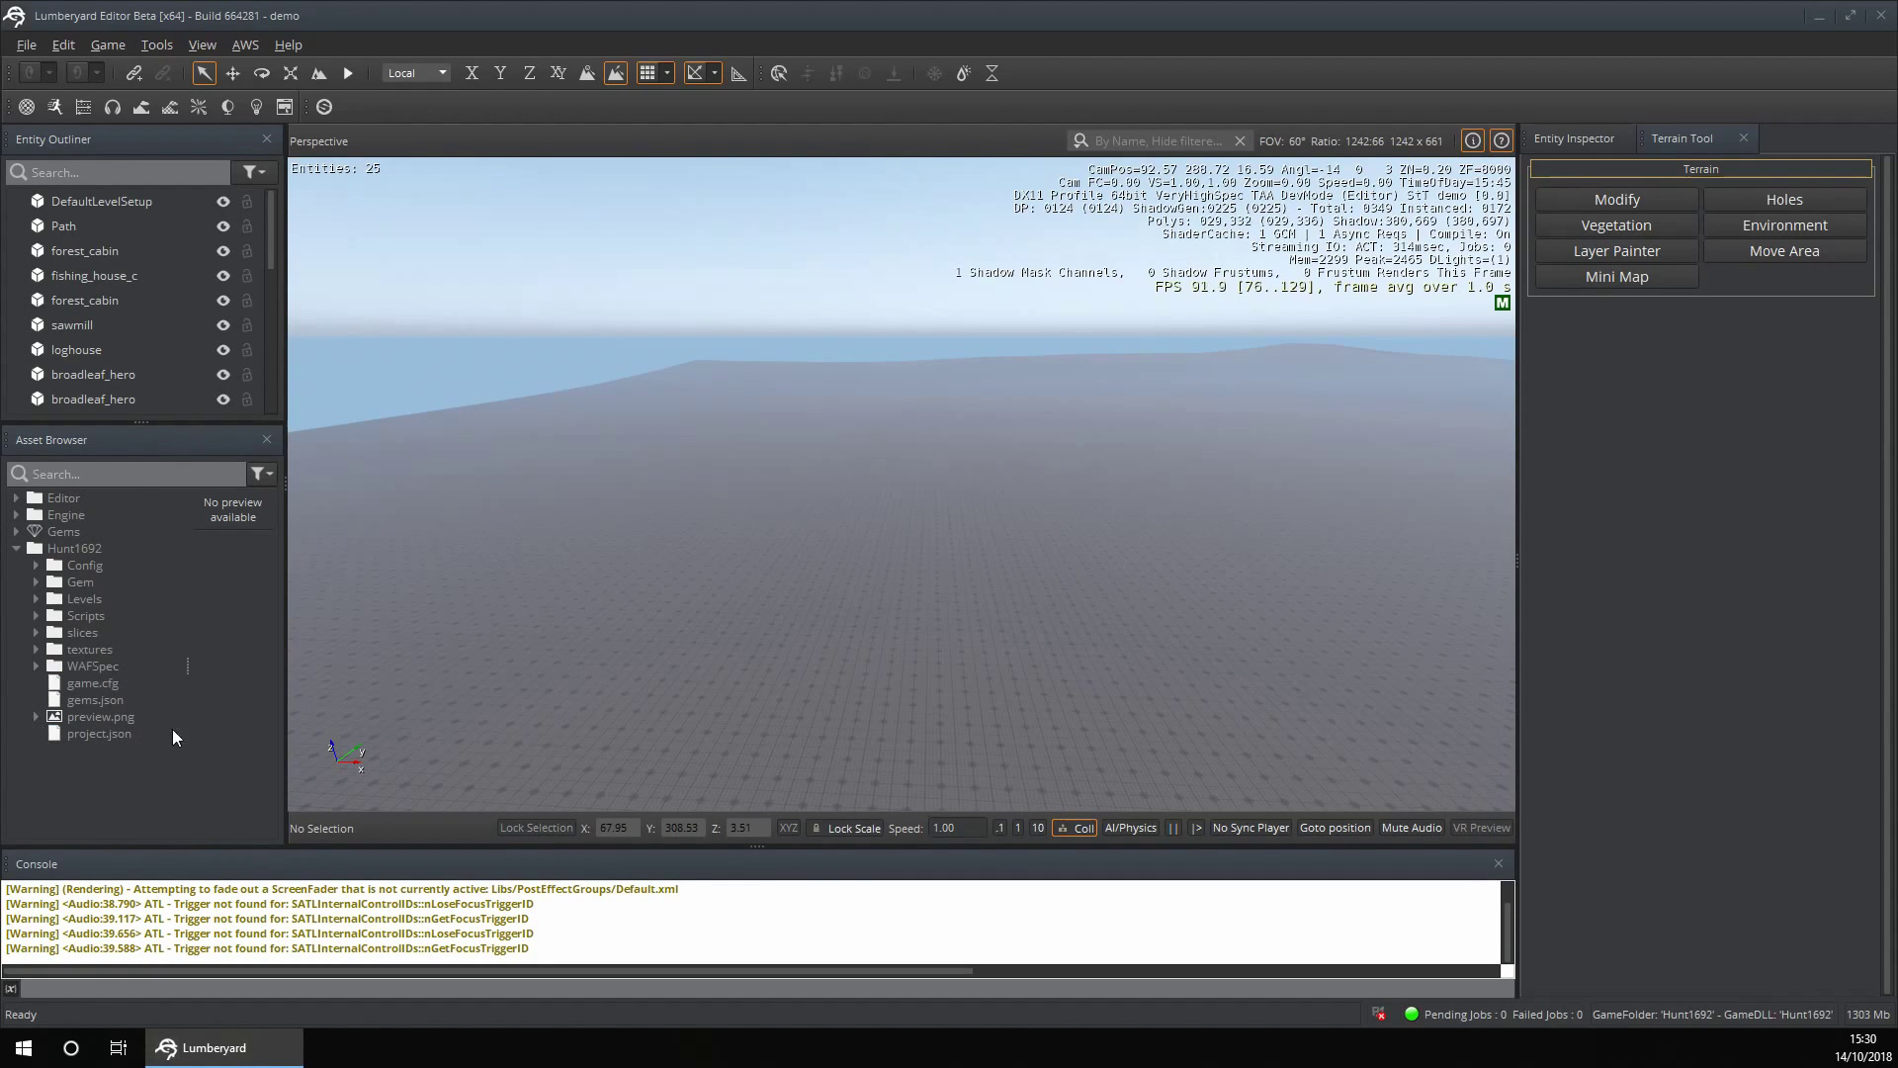
left_click(36, 581)
left_click(55, 598)
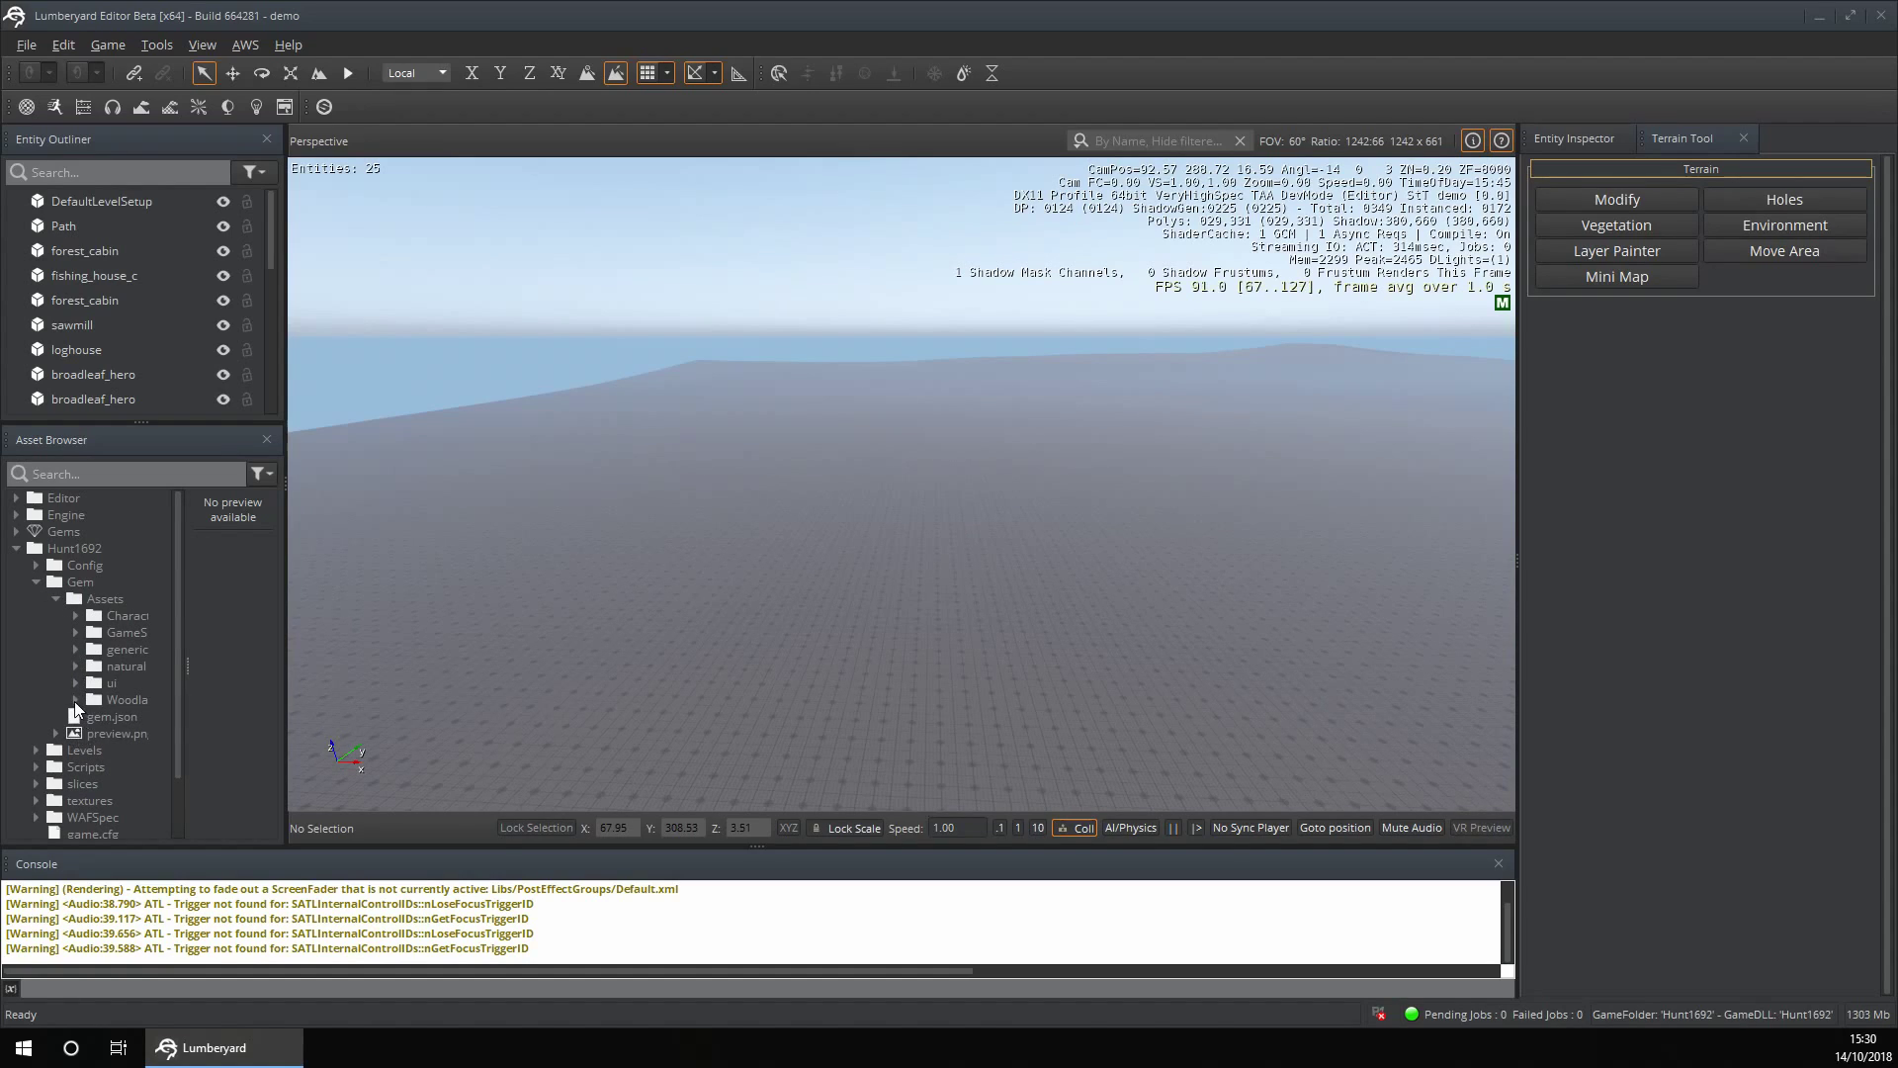
left_click(75, 699)
double_click(130, 716)
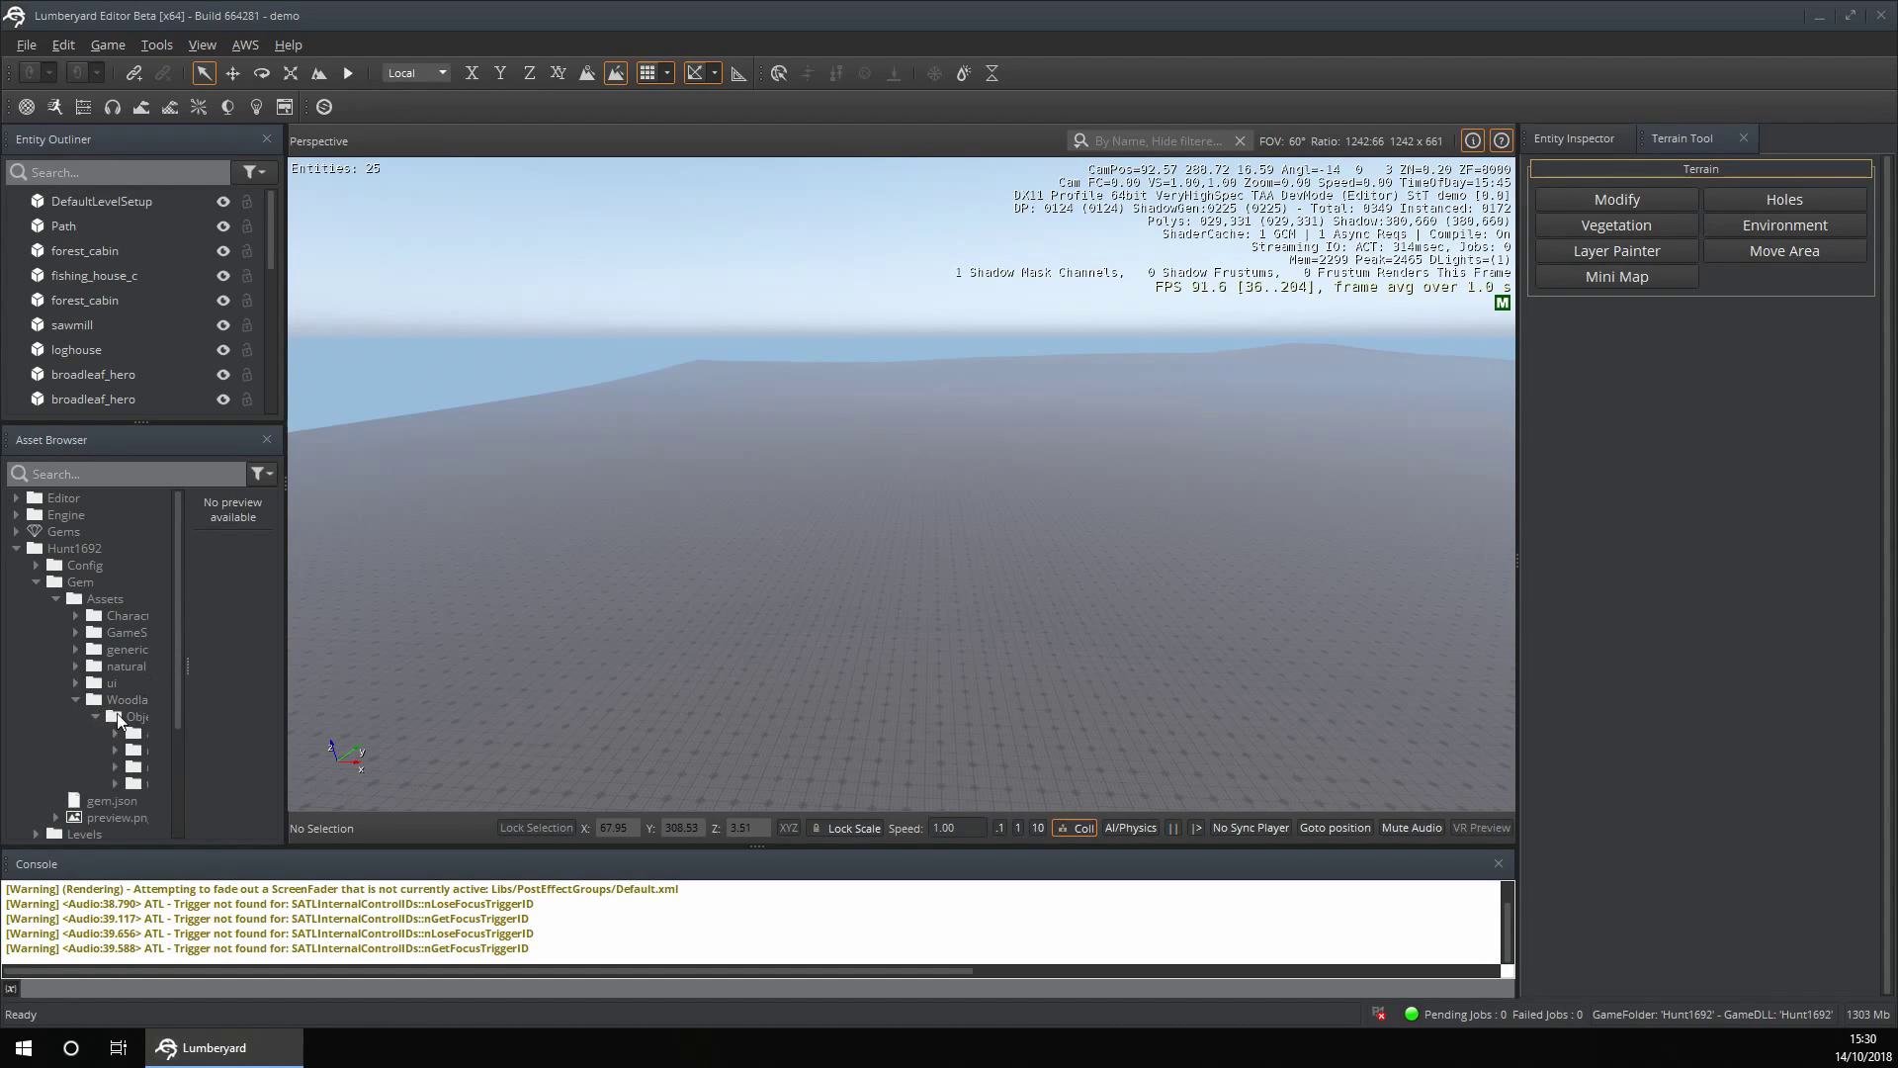
left_click_drag(187, 661, 420, 707)
double_click(125, 784)
Select Broadleaf_hero_test2.cgf and drag it into the Perspective viewport
scroll(129, 728, "down", 6)
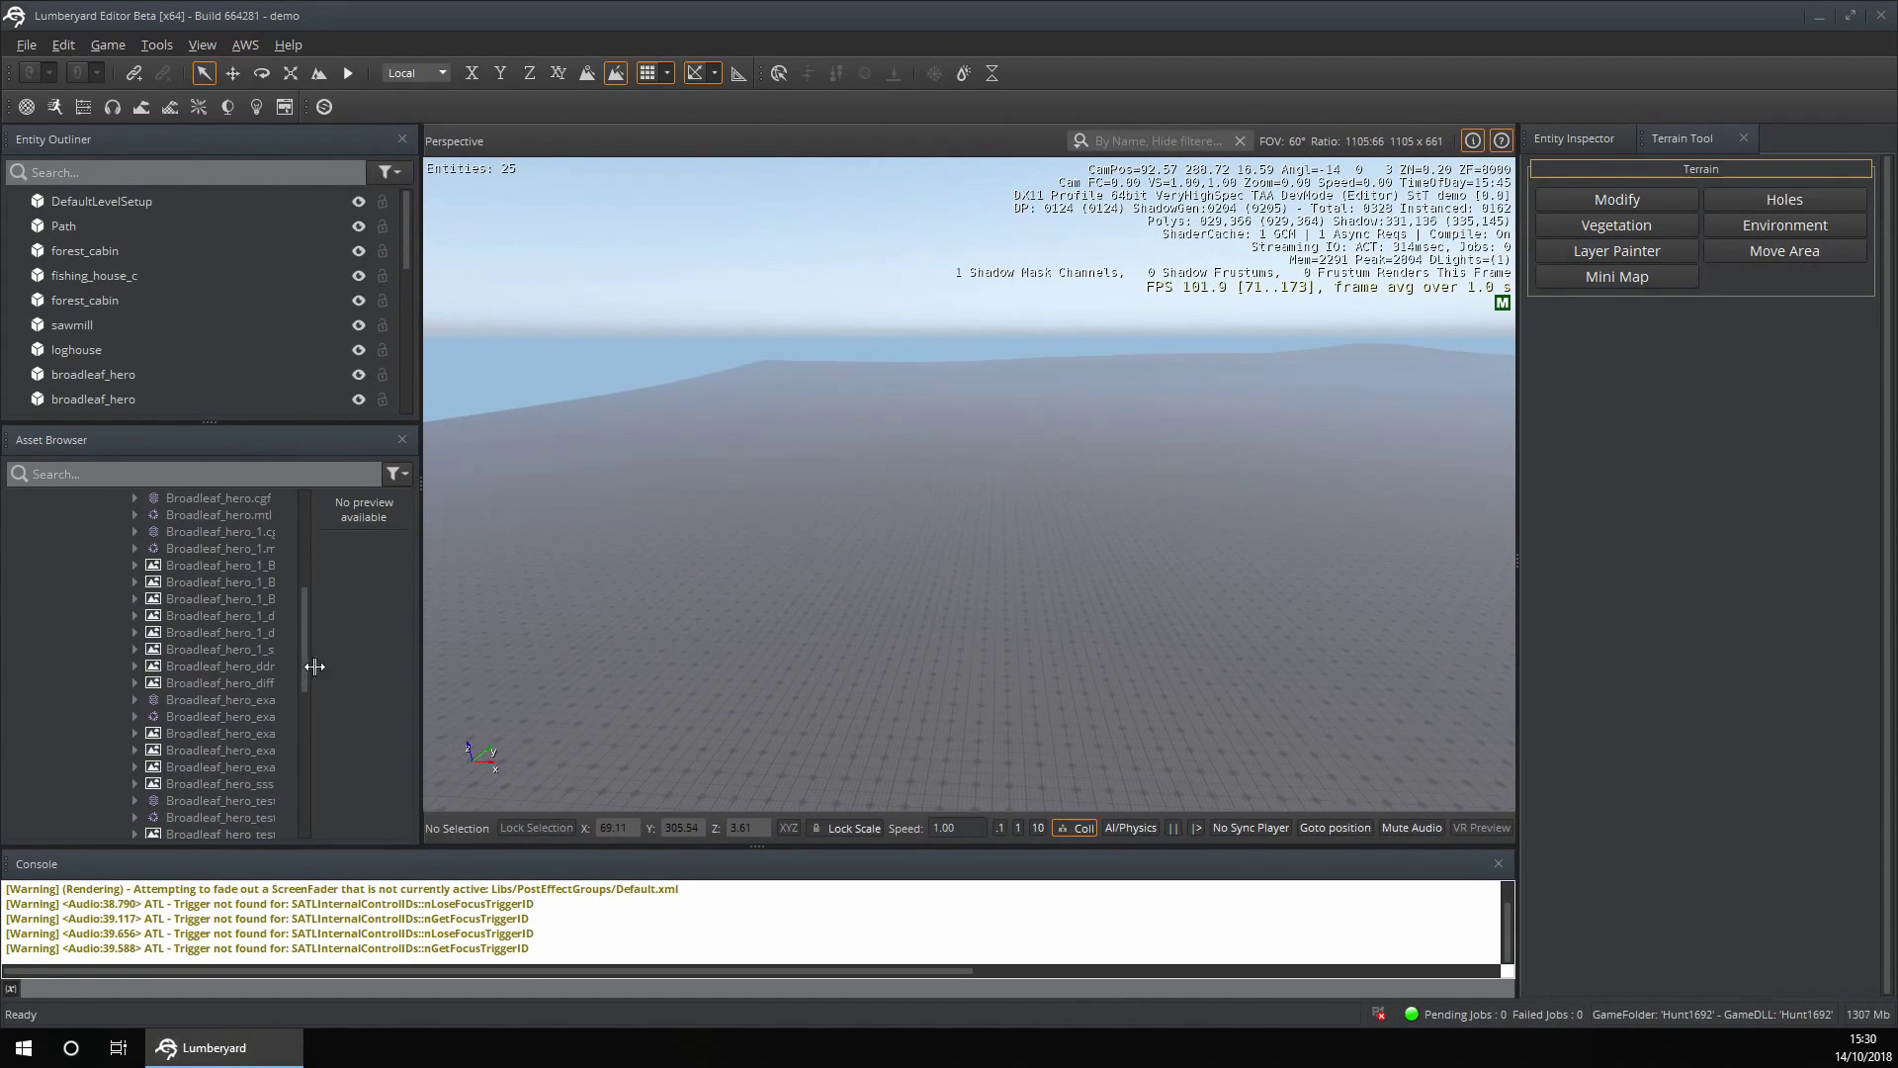
left_click_drag(310, 669, 347, 666)
scroll(282, 690, "down", 2)
scroll(281, 690, "down", 3)
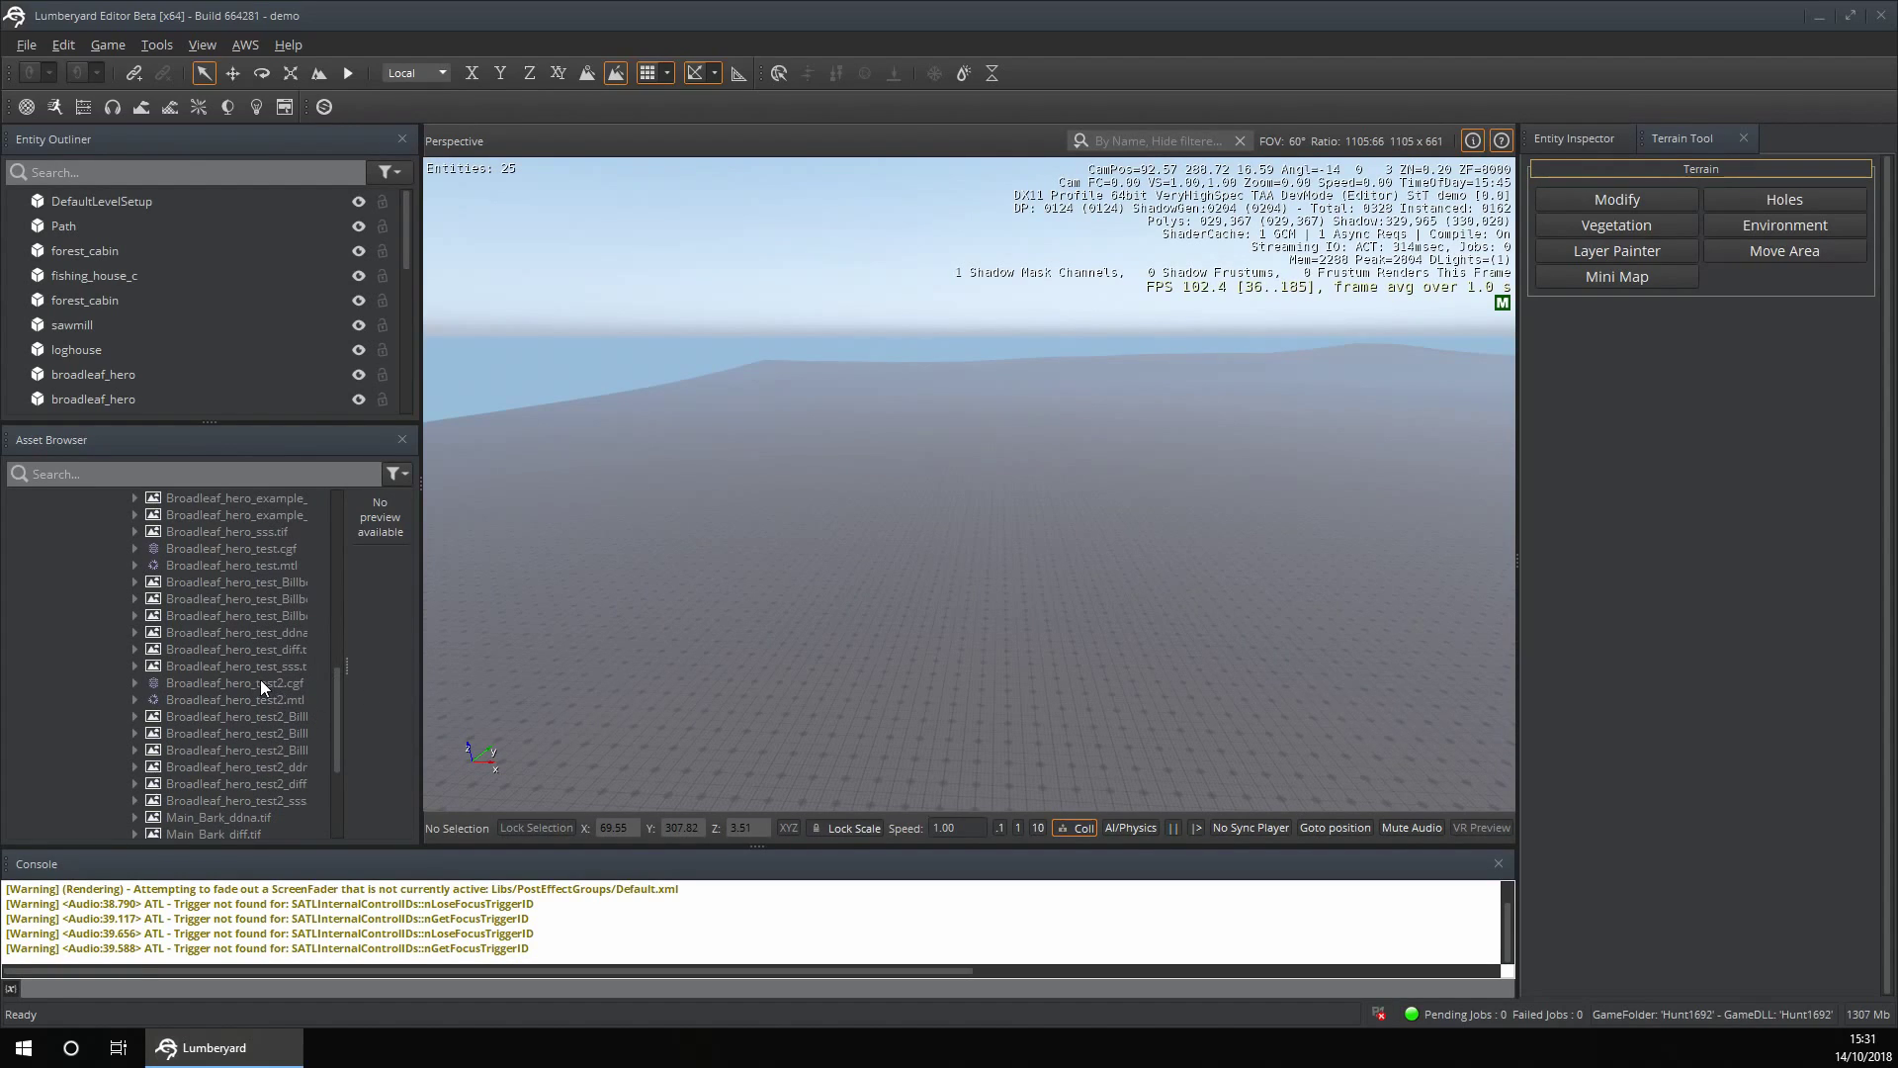
left_click(260, 682)
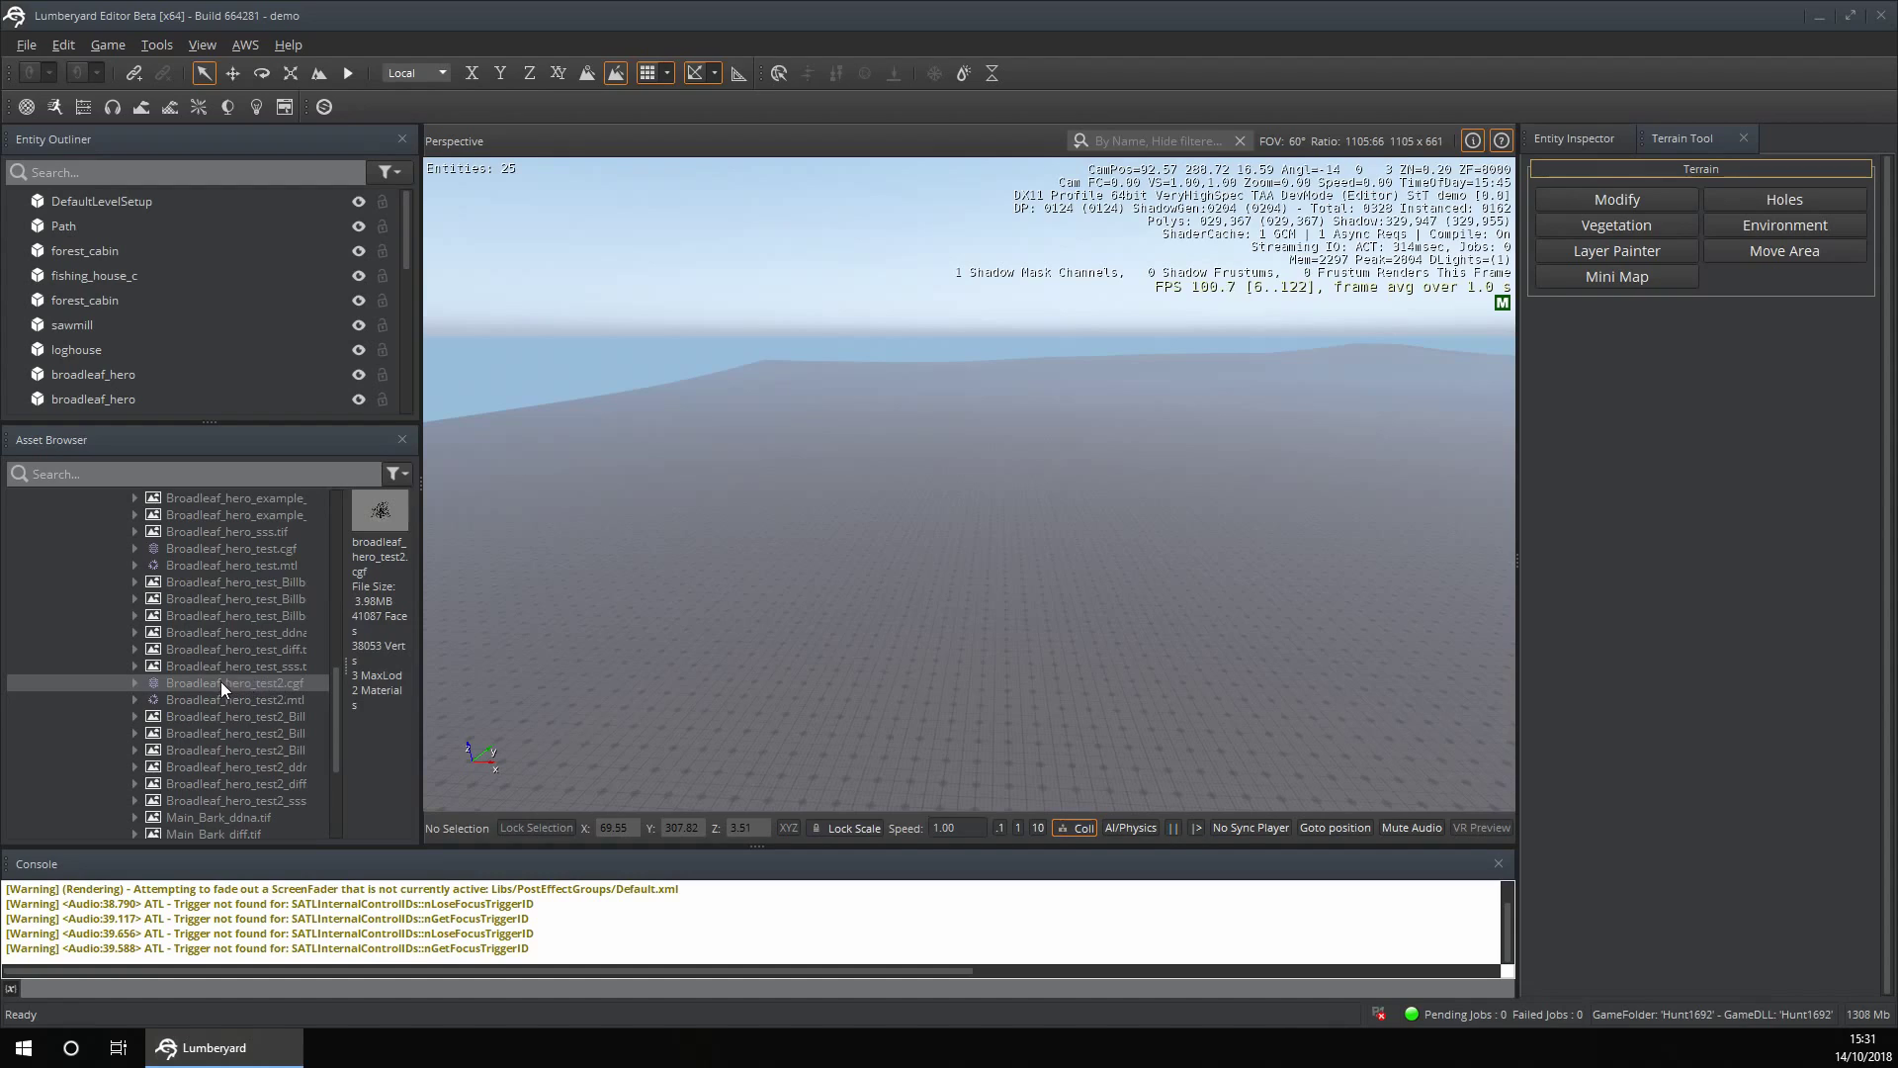
left_click_drag(208, 679, 783, 625)
Zoom and orbit the camera to inspect the placed broadleaf_hero_test2 tree
scroll(838, 649, "up", 5)
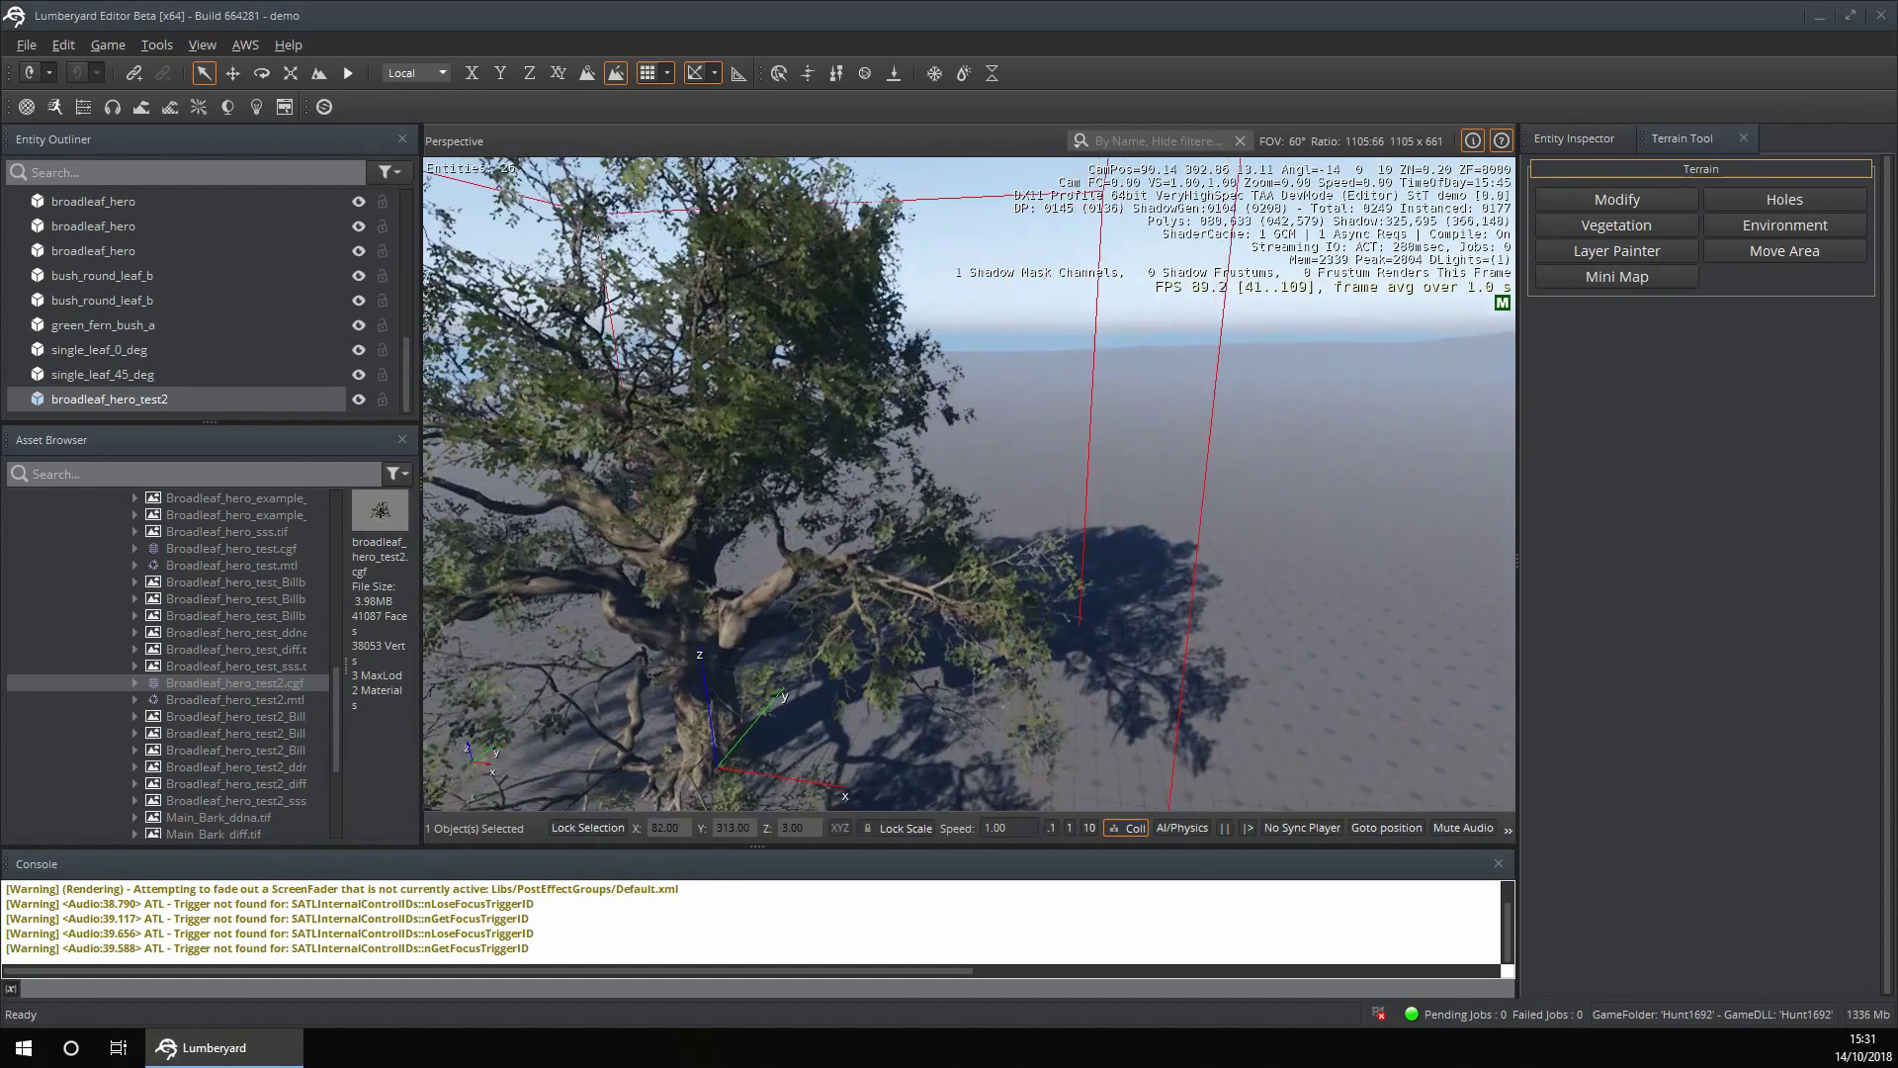
scroll(838, 649, "down", 4)
right_click_drag(839, 648, 840, 721)
scroll(831, 711, "down", 4)
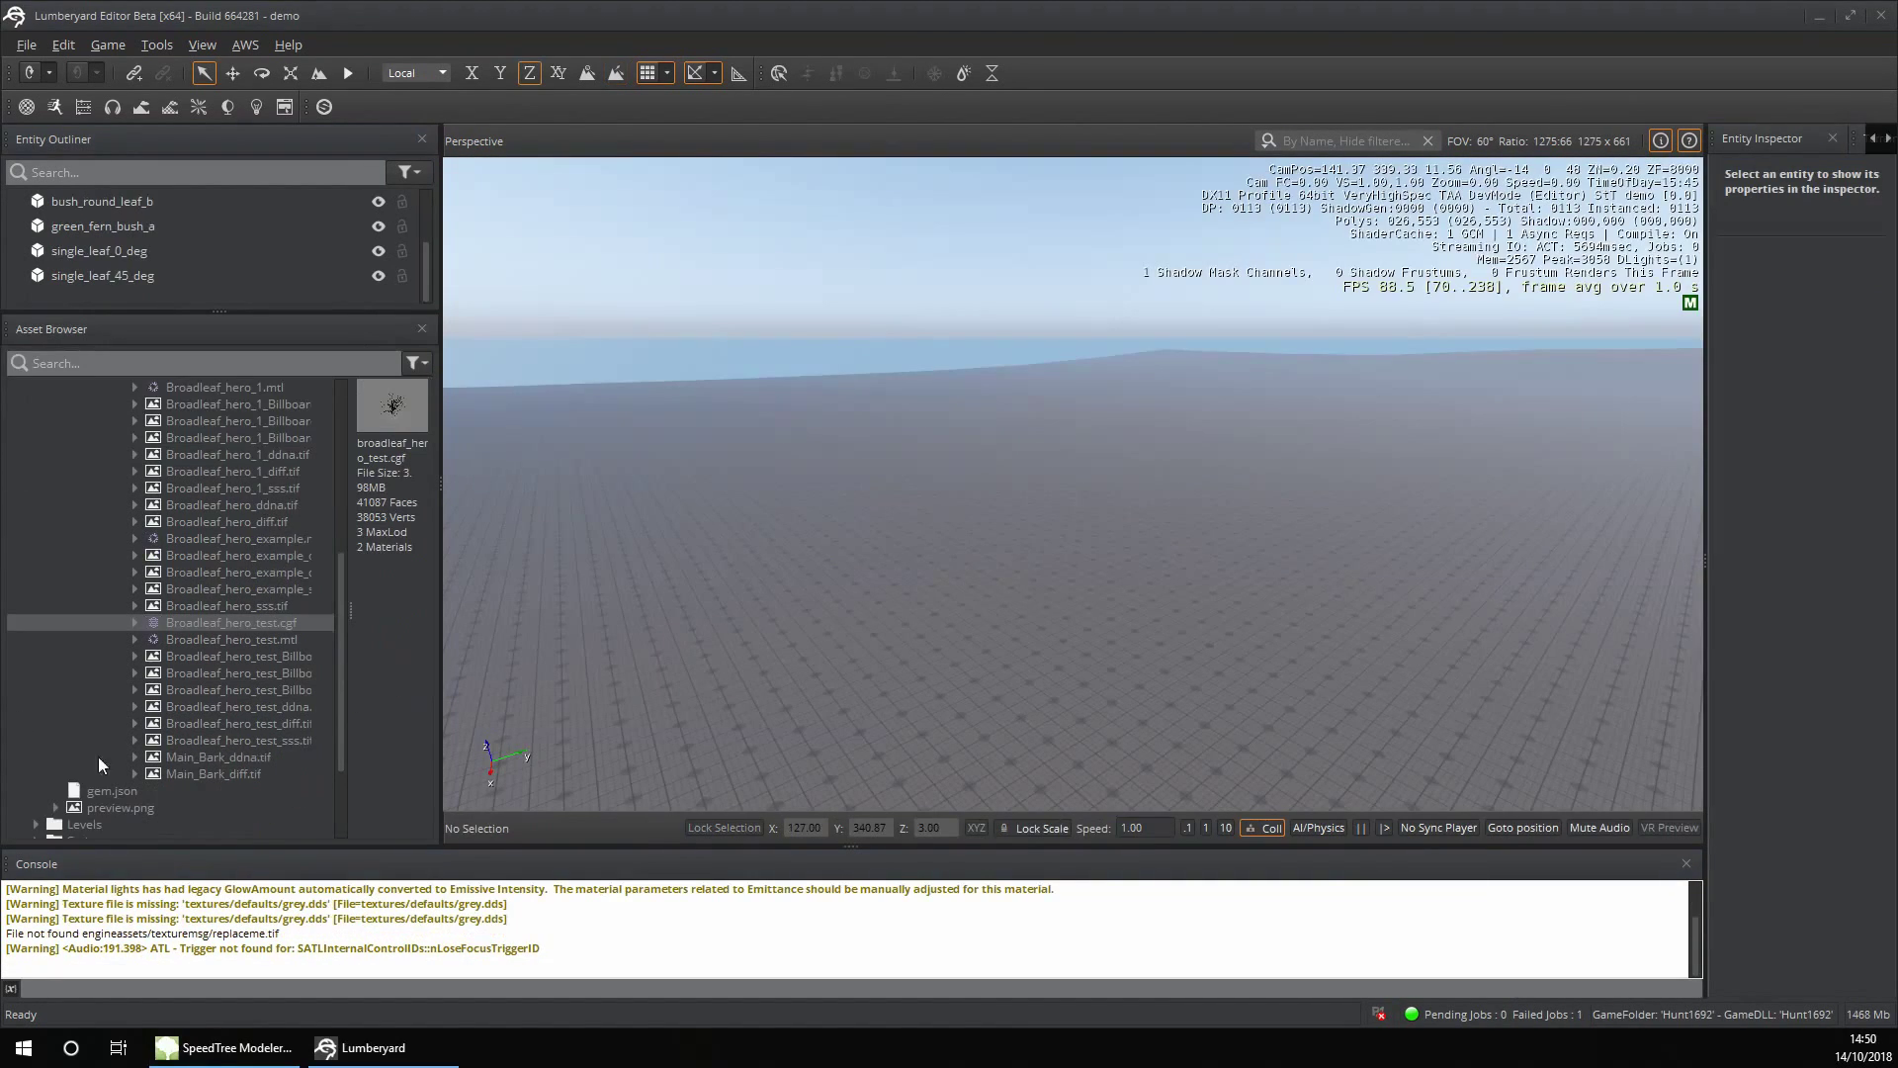
right_click_drag(787, 684, 619, 590)
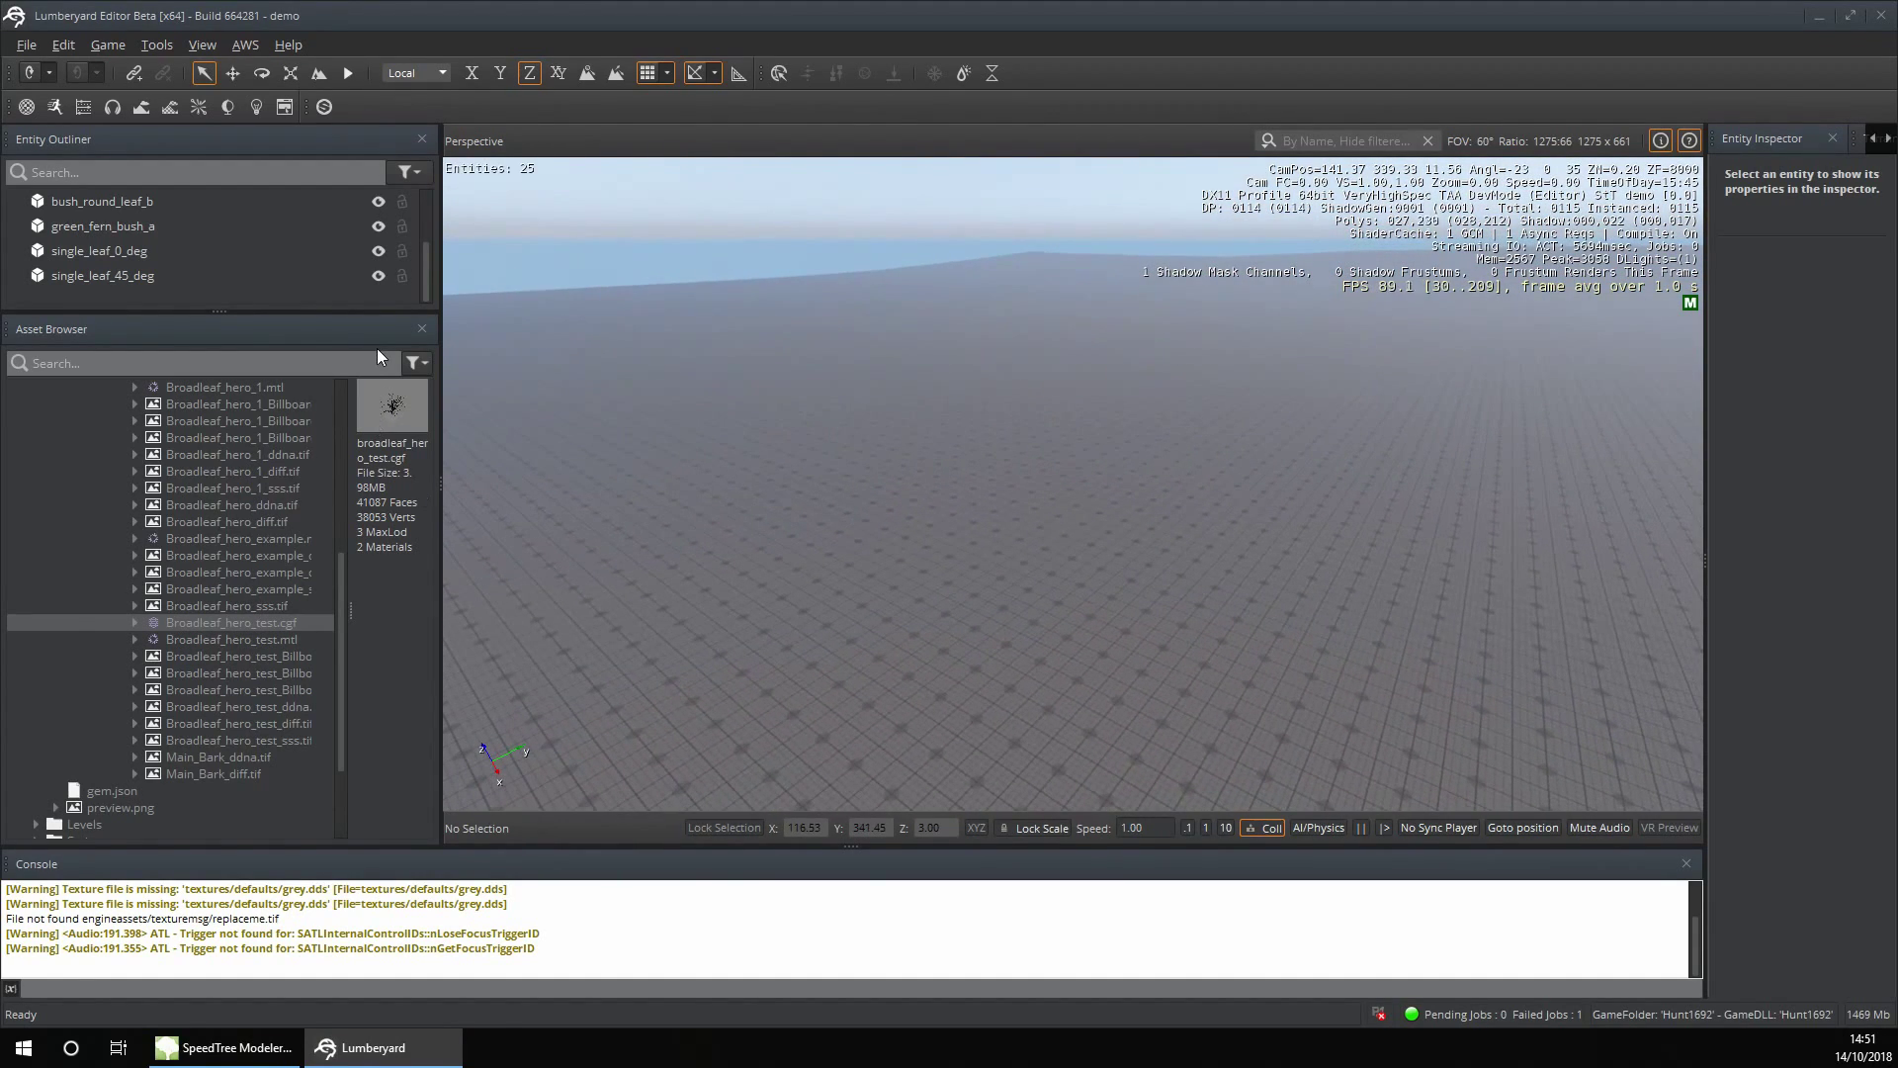
In the Terrain Tool's Vegetation panel, add Broadleaf_hero_test.cgf as a vegetation object
left_click_drag(1708, 306, 1481, 305)
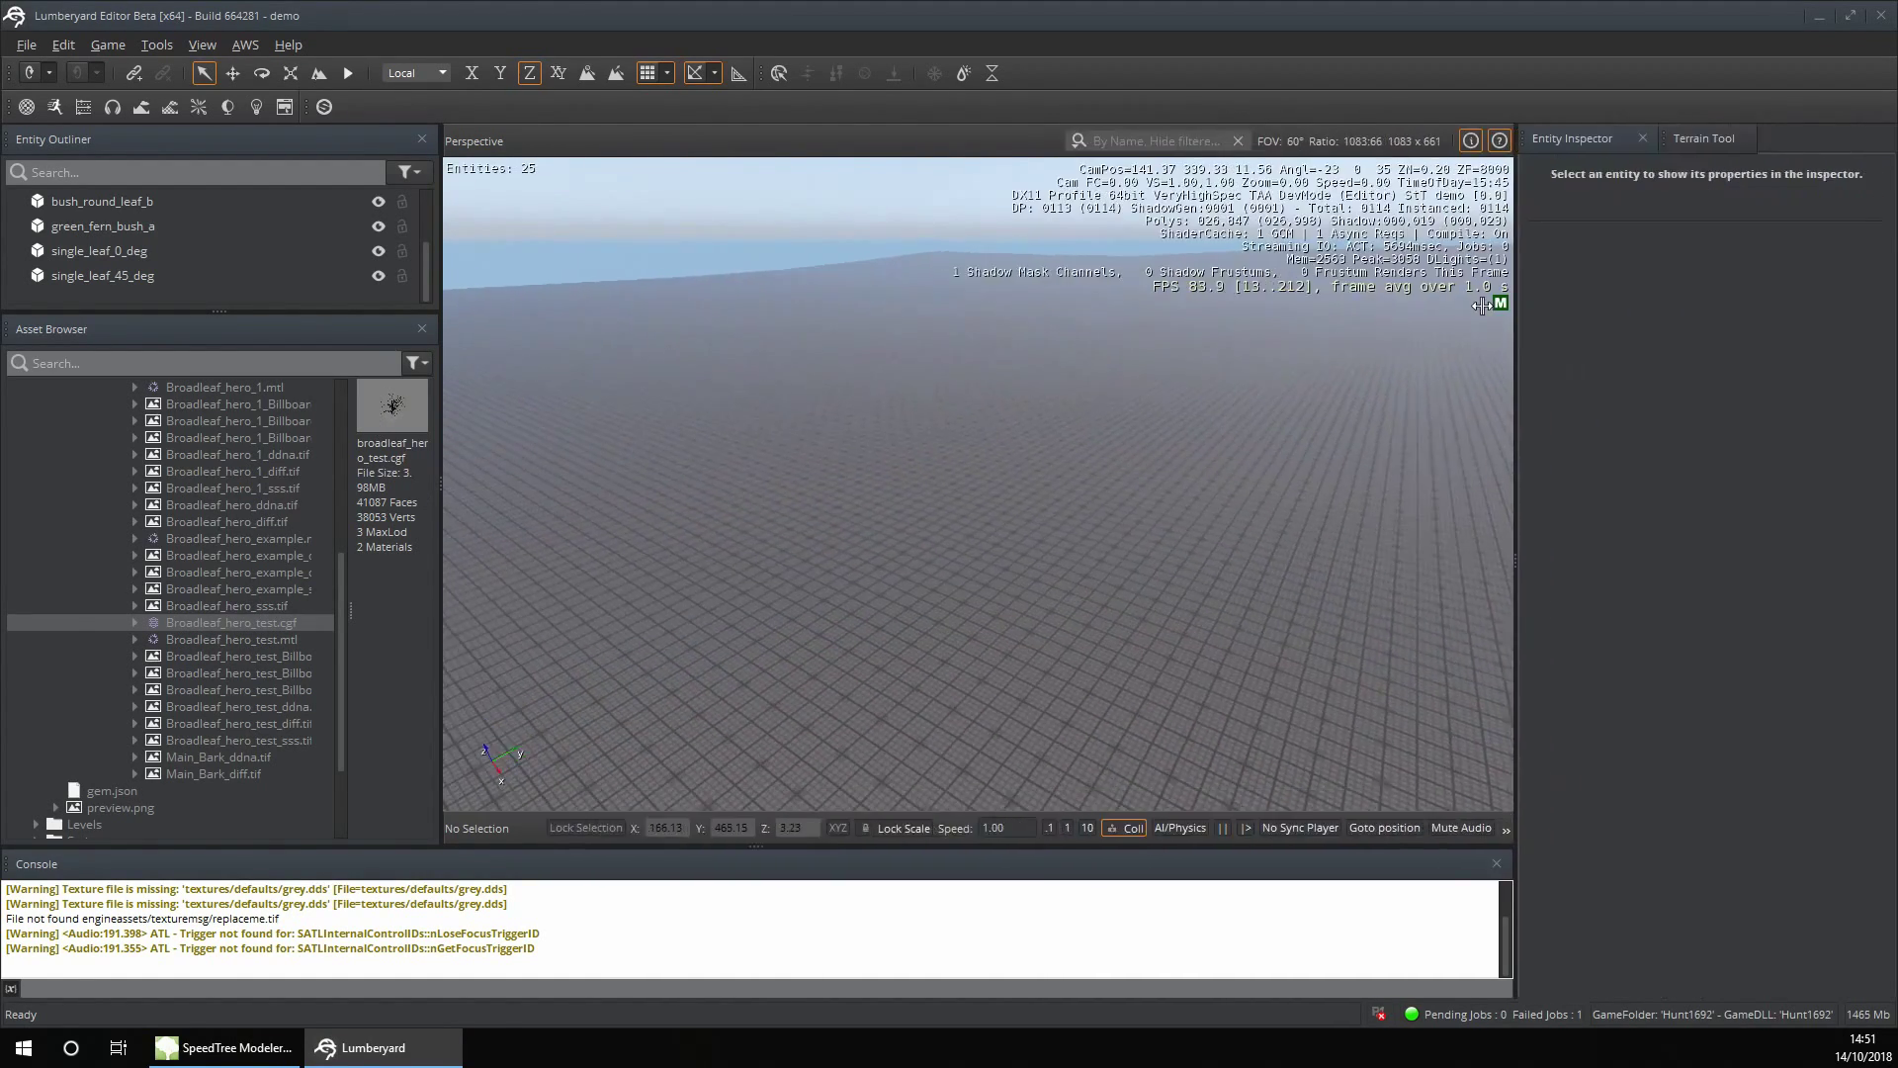
left_click(1664, 140)
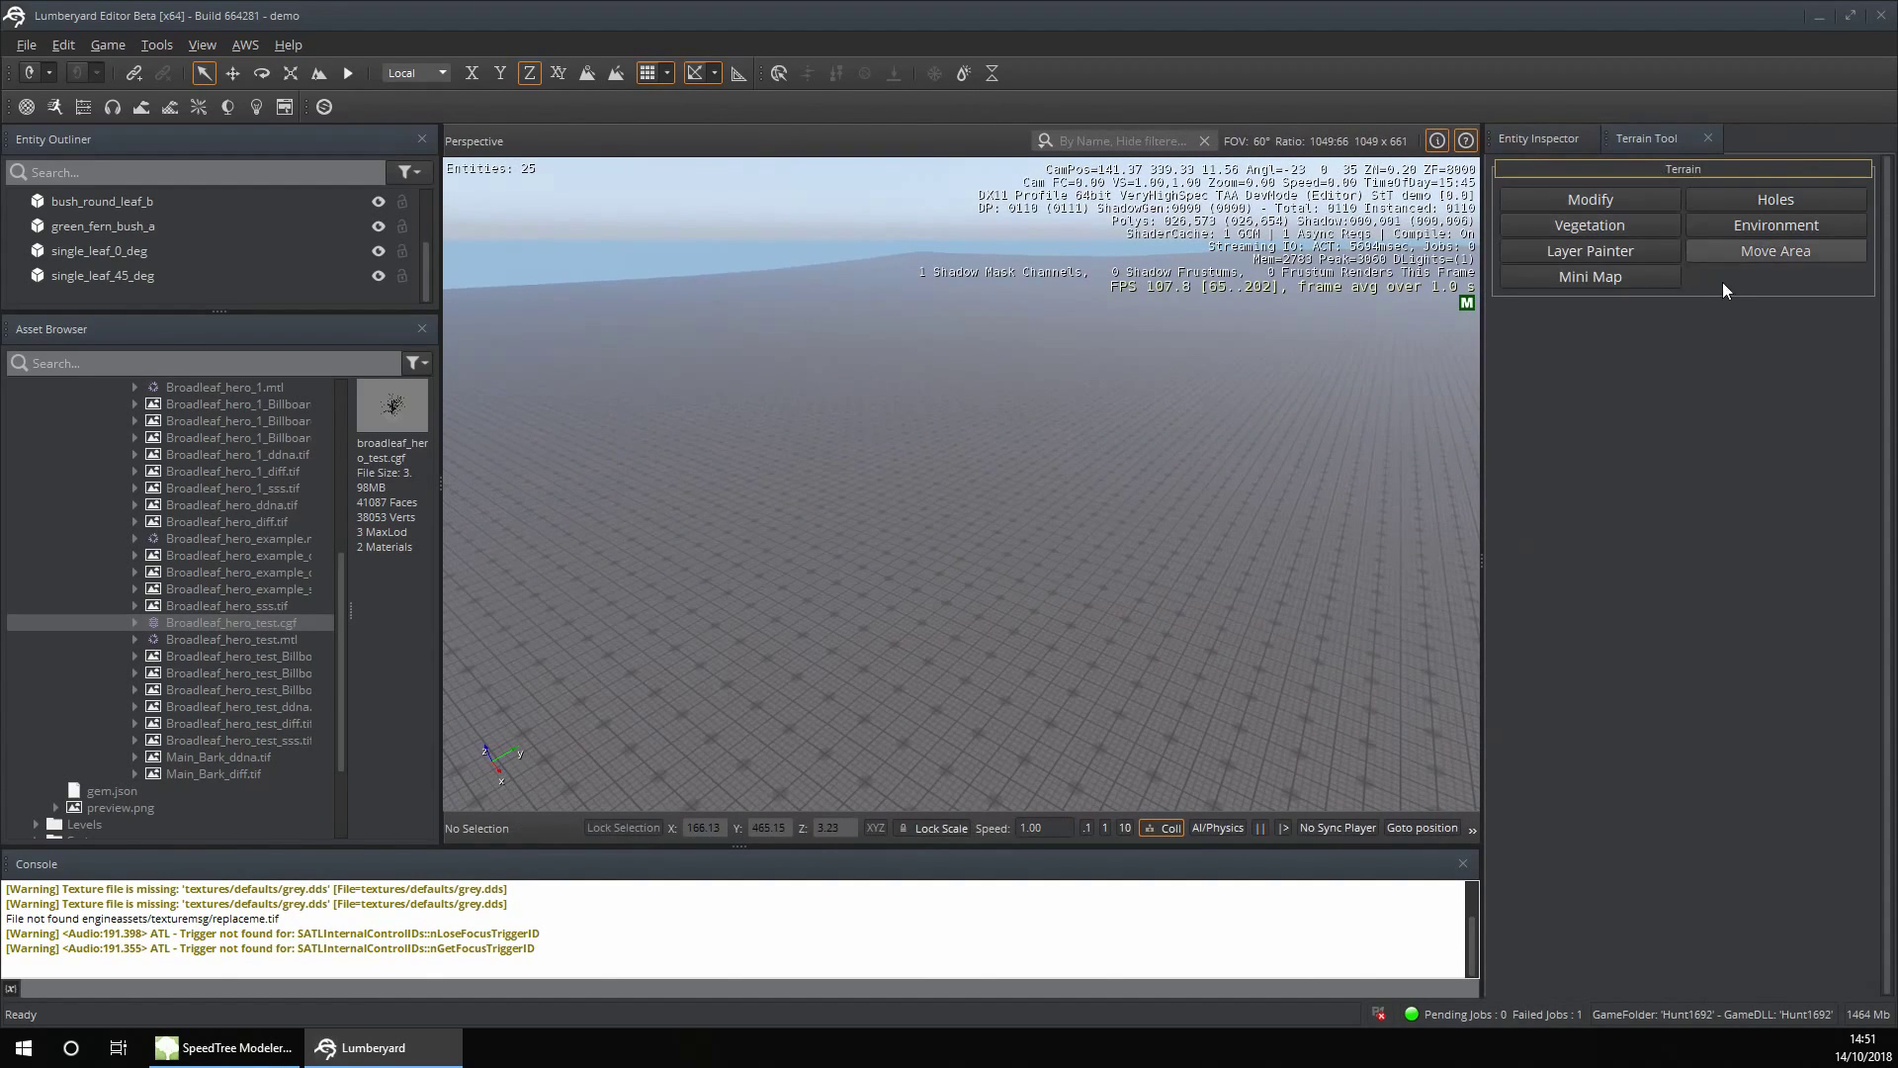
left_click(1616, 228)
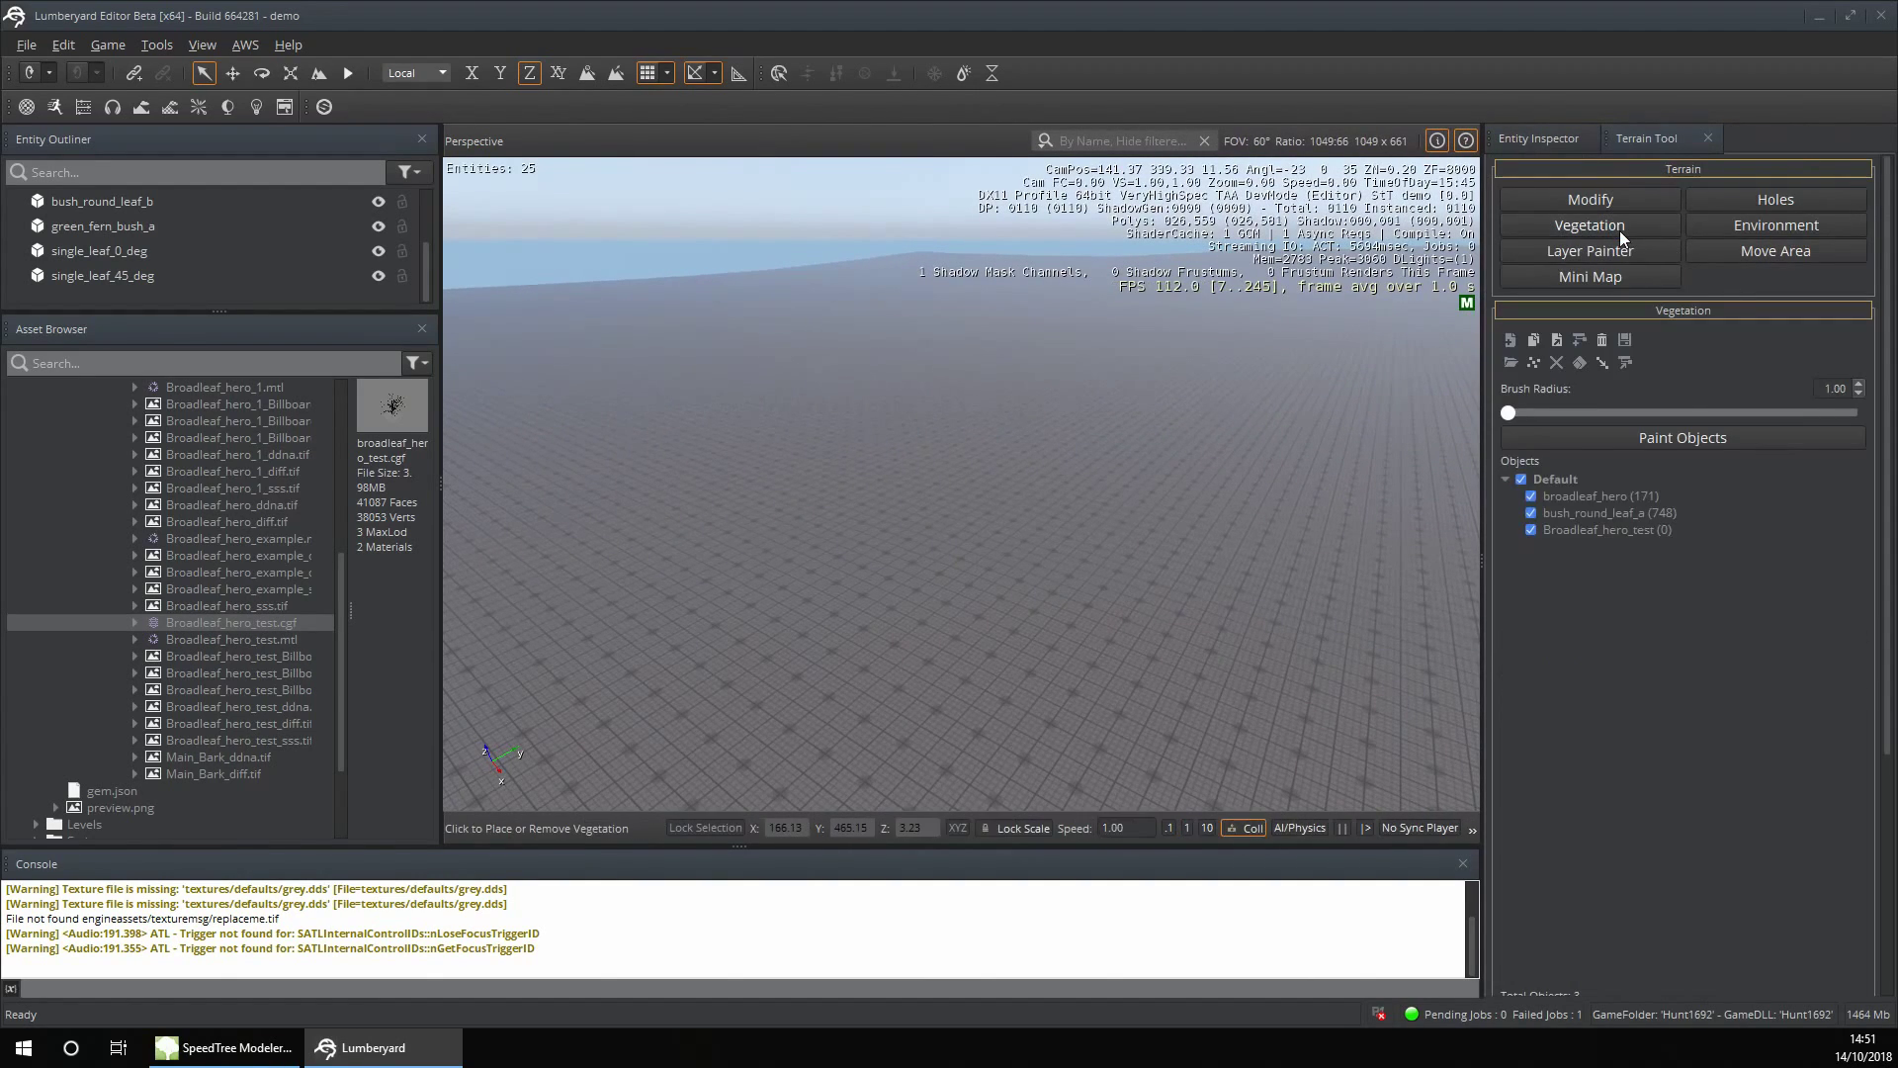
left_click(1512, 340)
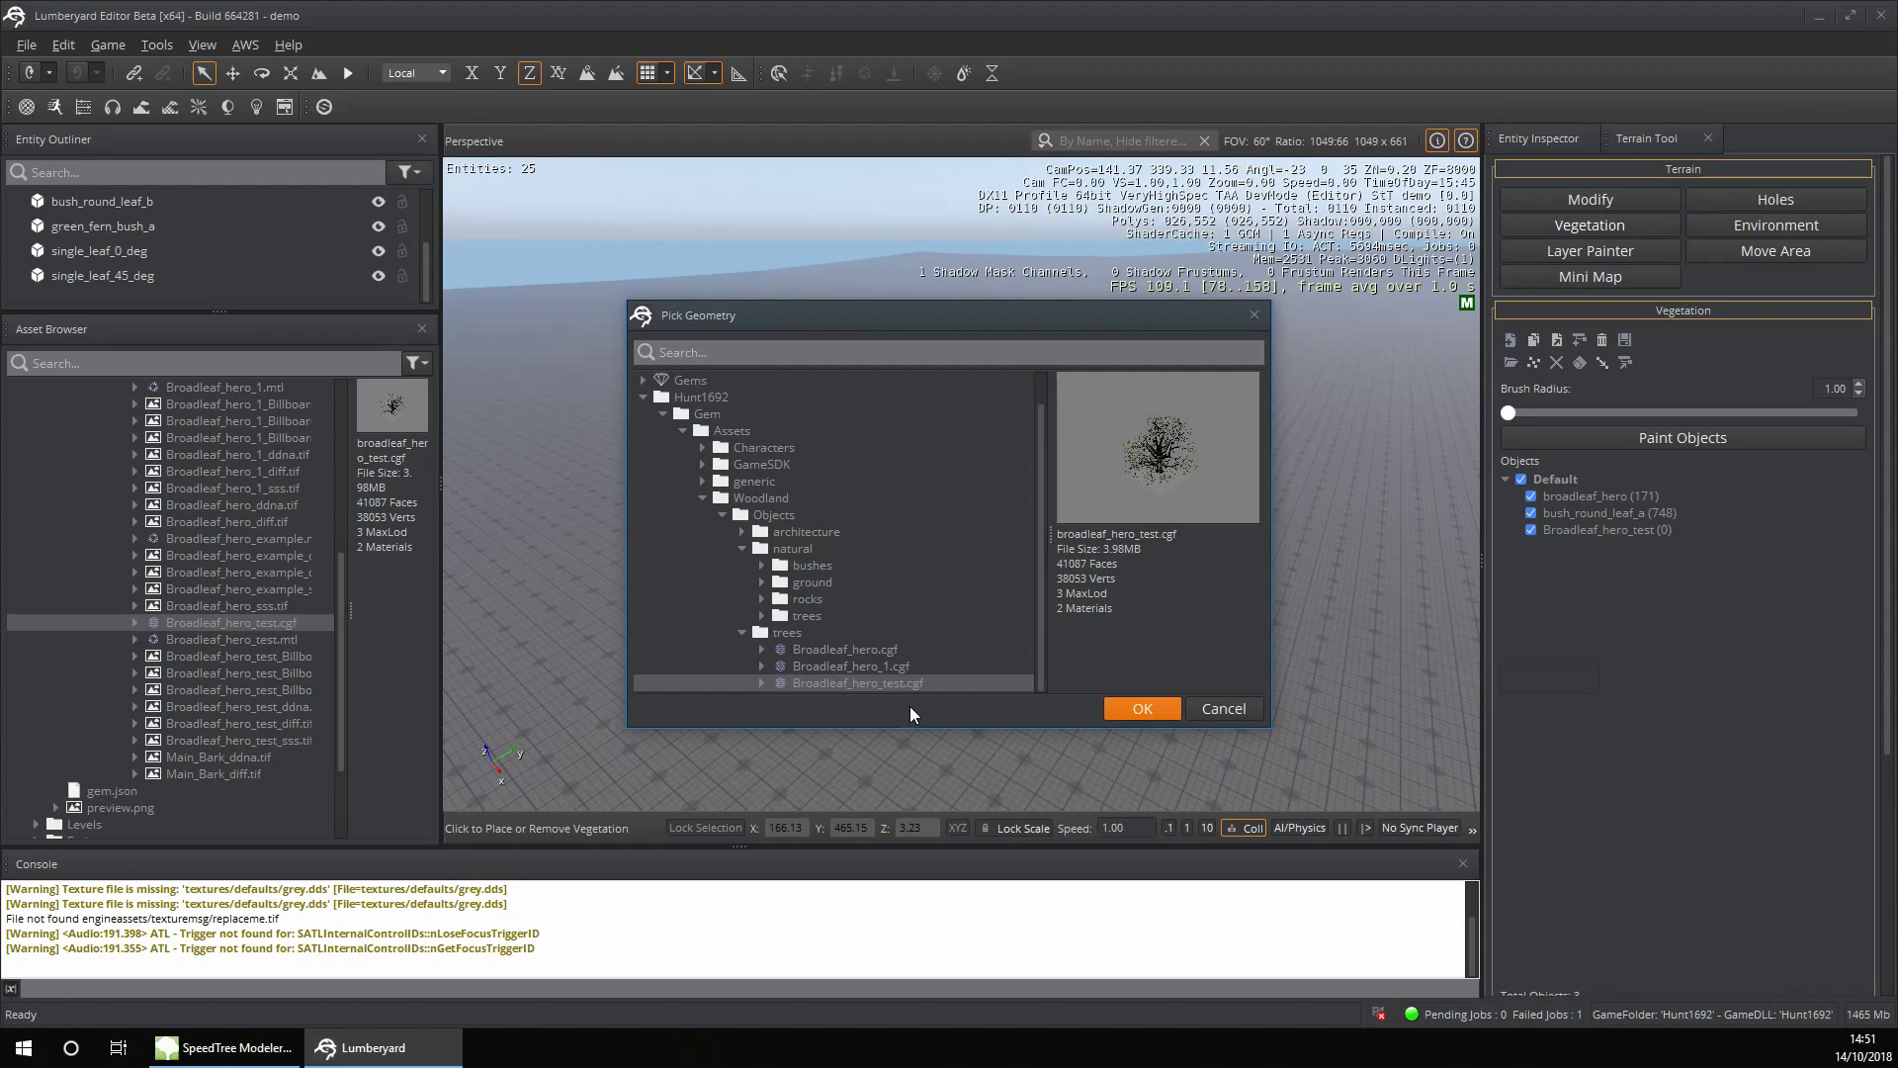
left_click(1137, 708)
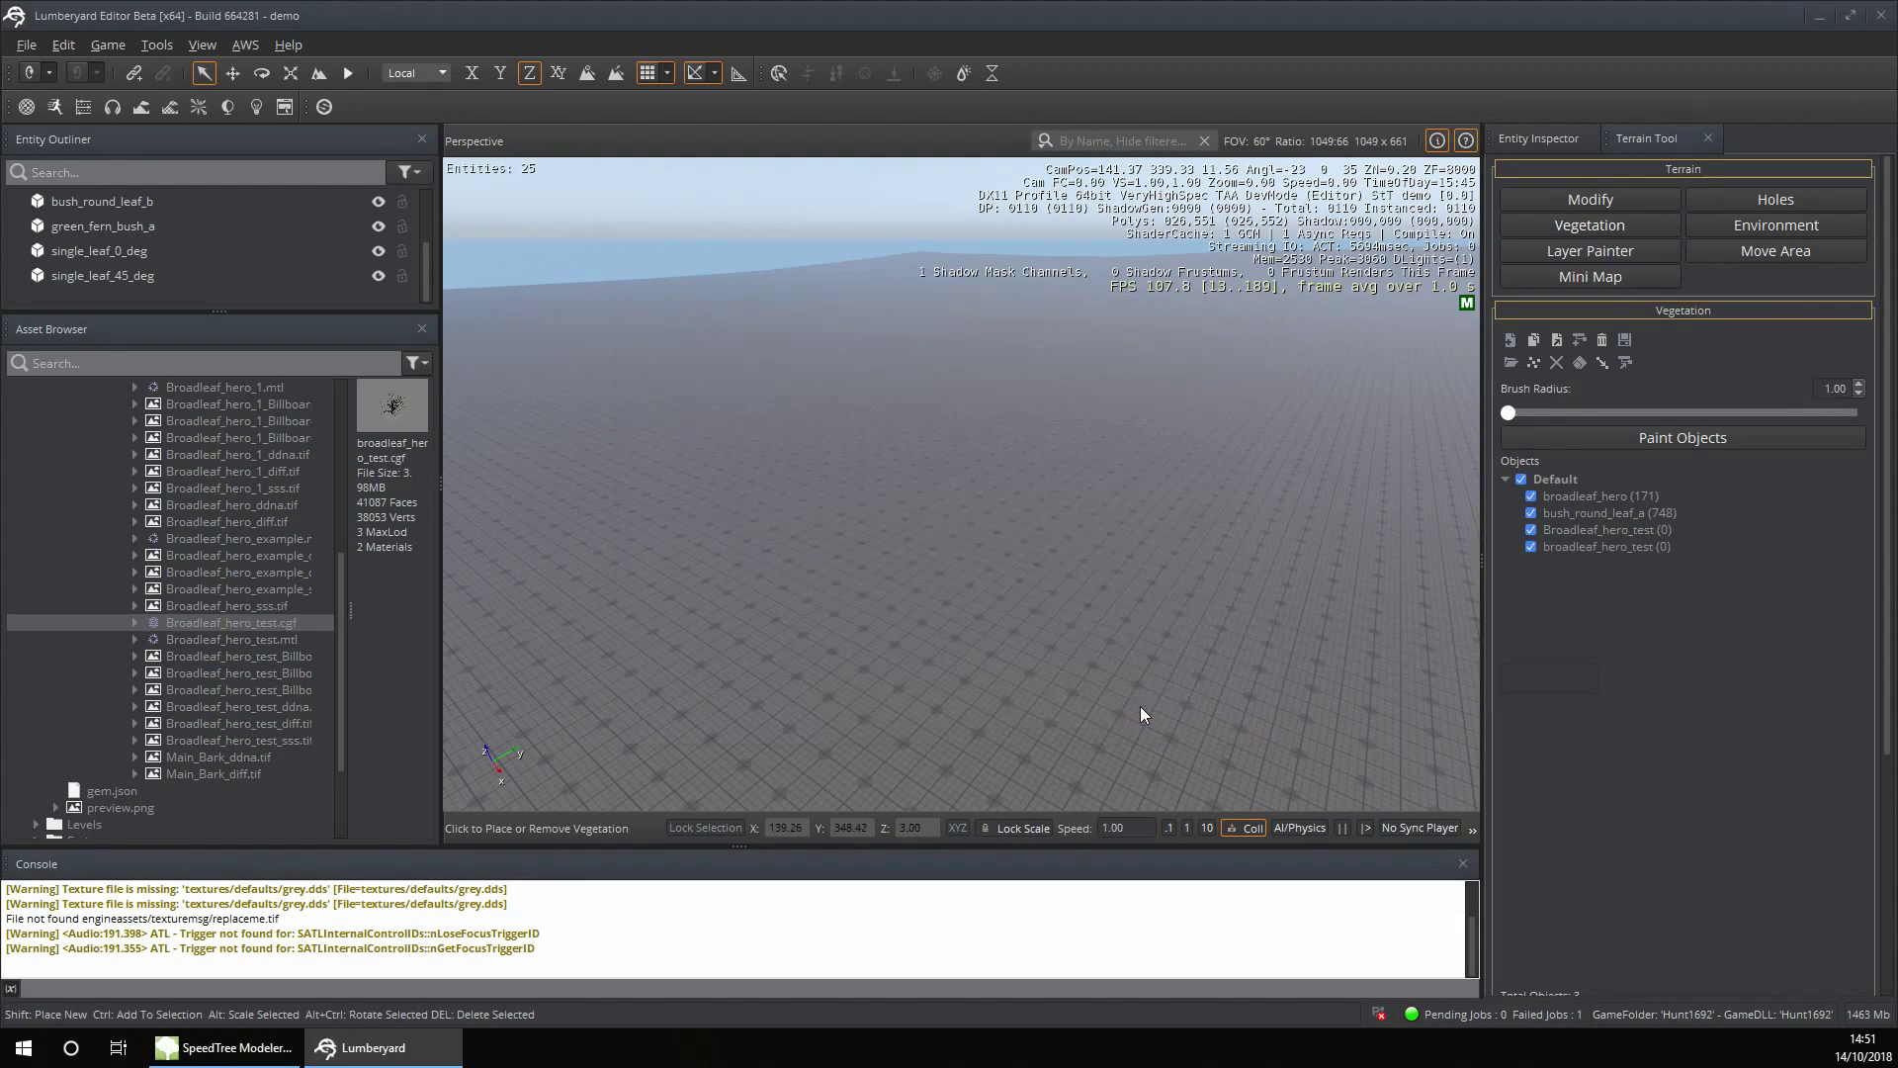
Exclude the other vegetation objects and select the new broadleaf_hero_test entry
left_click(1530, 530)
left_click(1531, 513)
left_click(1531, 496)
left_click(1562, 547)
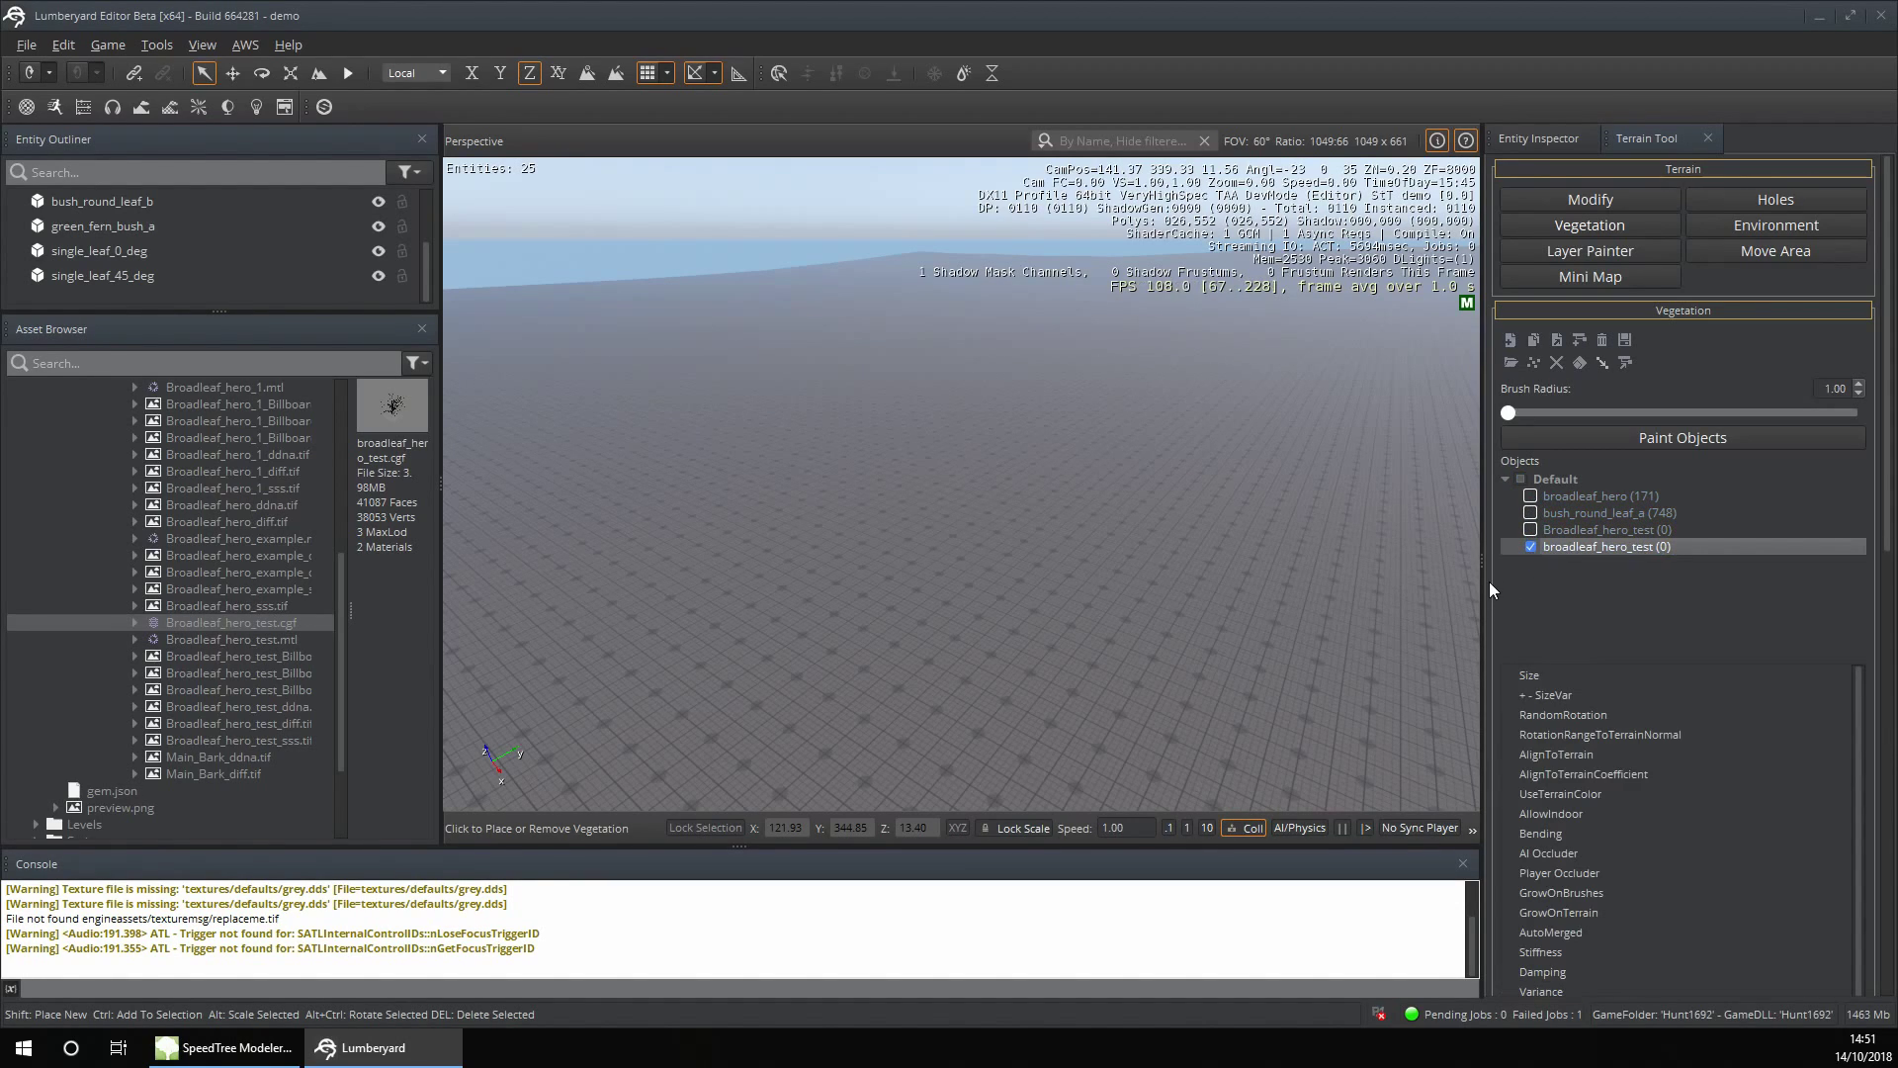
left_click_drag(1483, 578, 1187, 544)
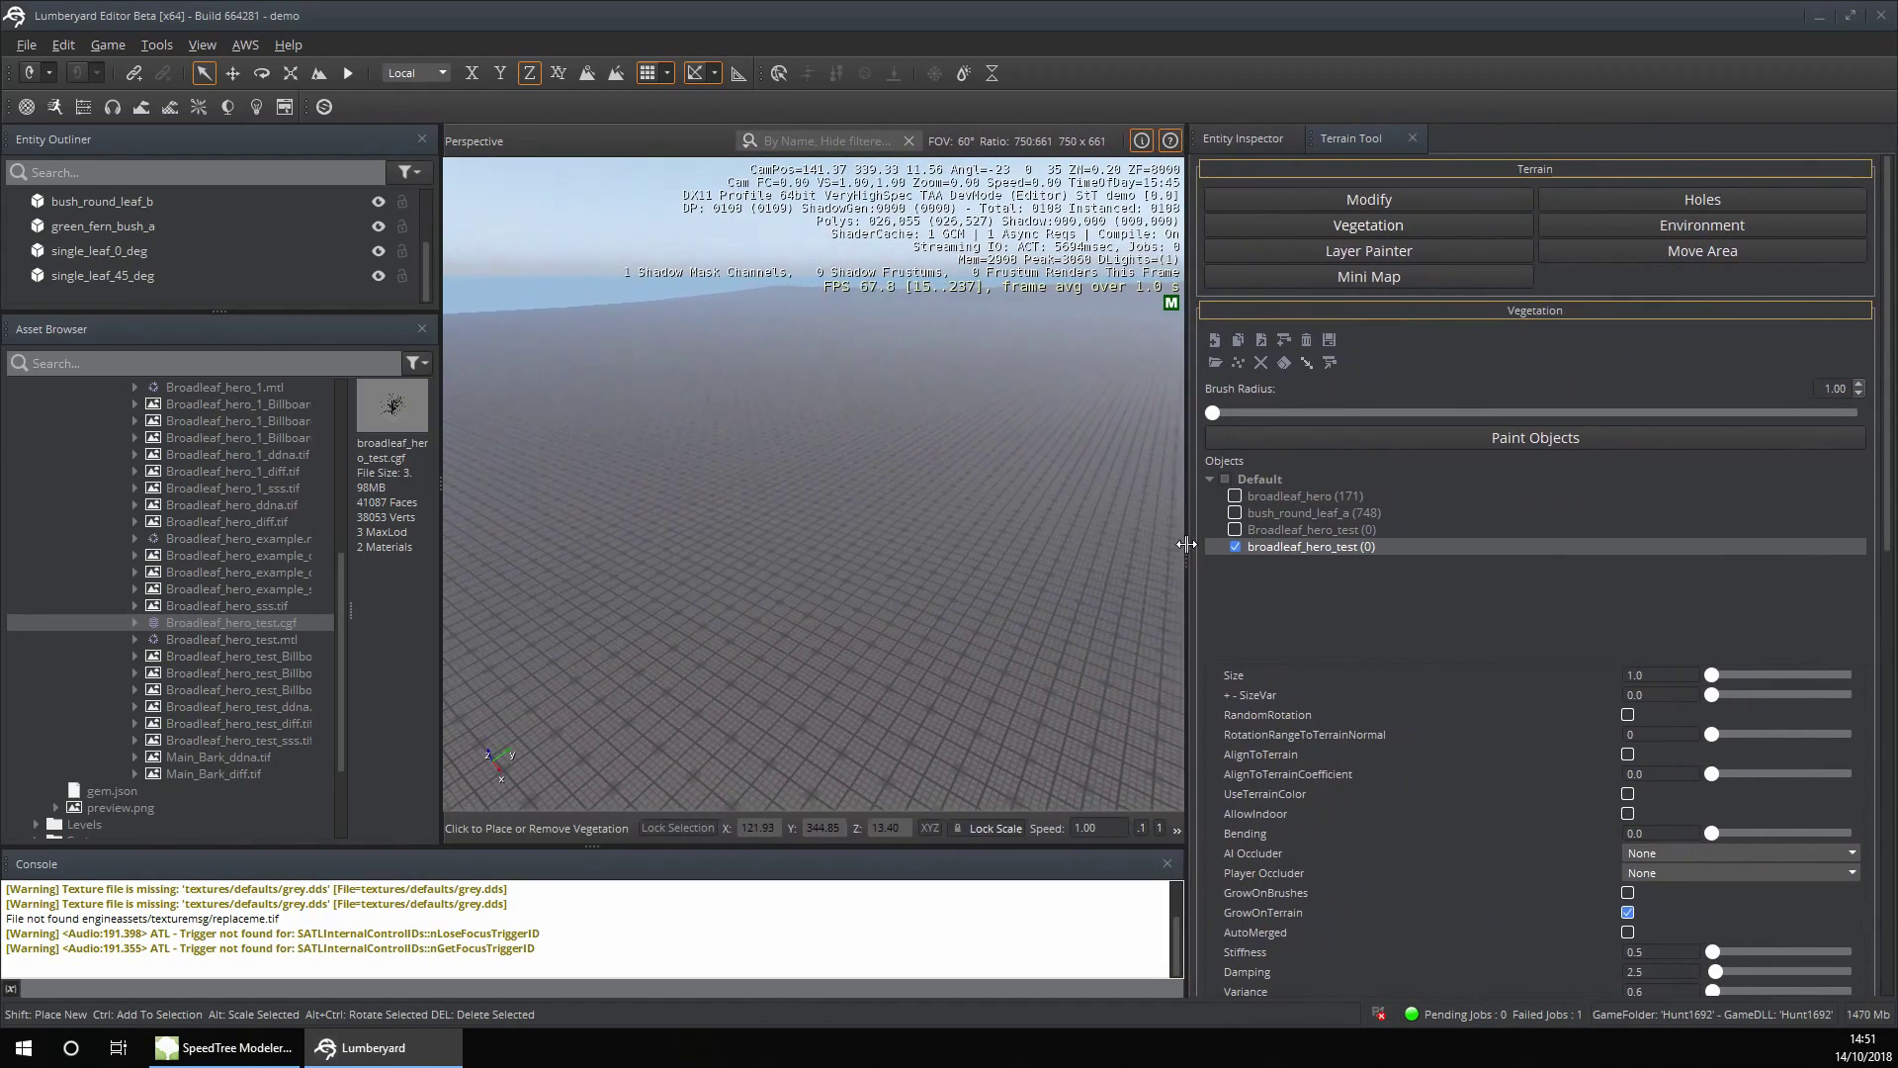
scroll(1467, 710, "down", 5)
scroll(1467, 709, "down", 1)
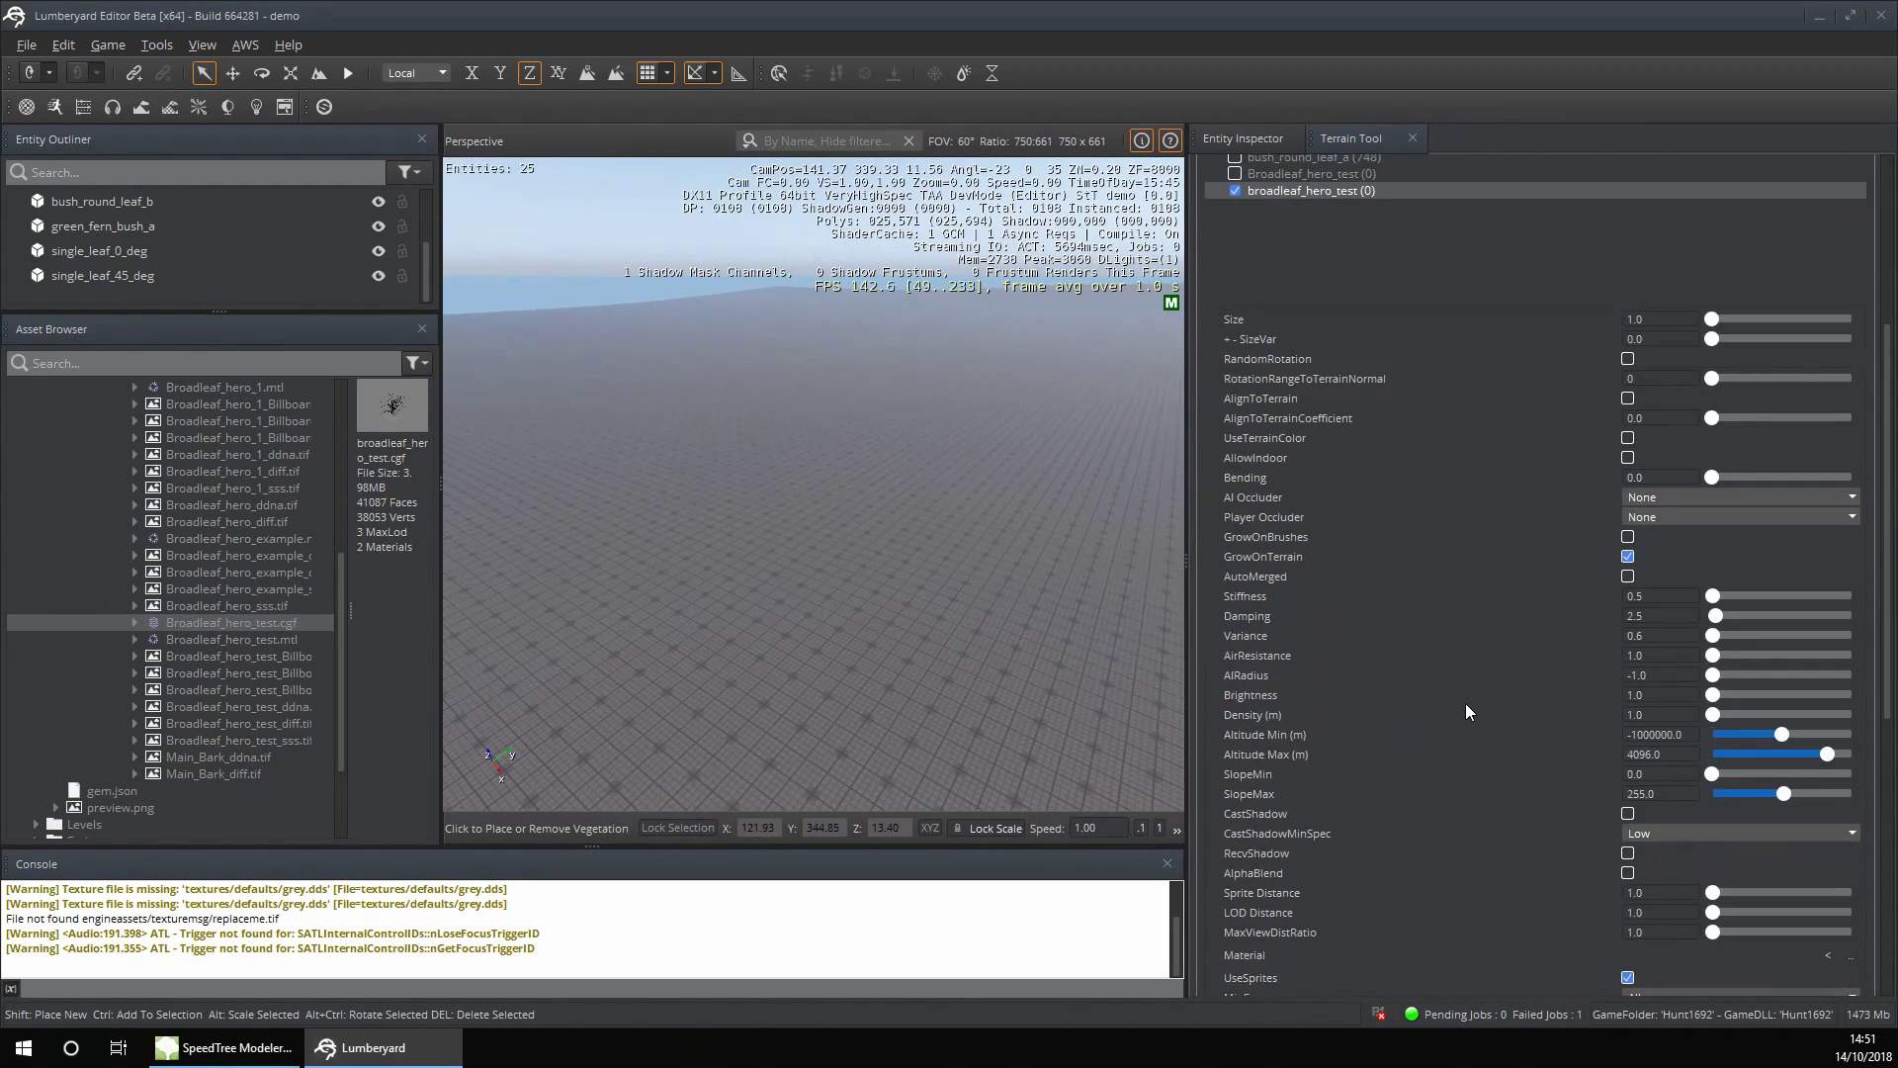
Enable RandomRotation, AlignToTerrain, UseTerrainColor and GrowOnBrushes
left_click(1626, 358)
left_click(1628, 397)
left_click(1627, 438)
left_click(1628, 537)
Raise Density to 8.8 and enable CastShadow
scroll(1497, 666, "down", 2)
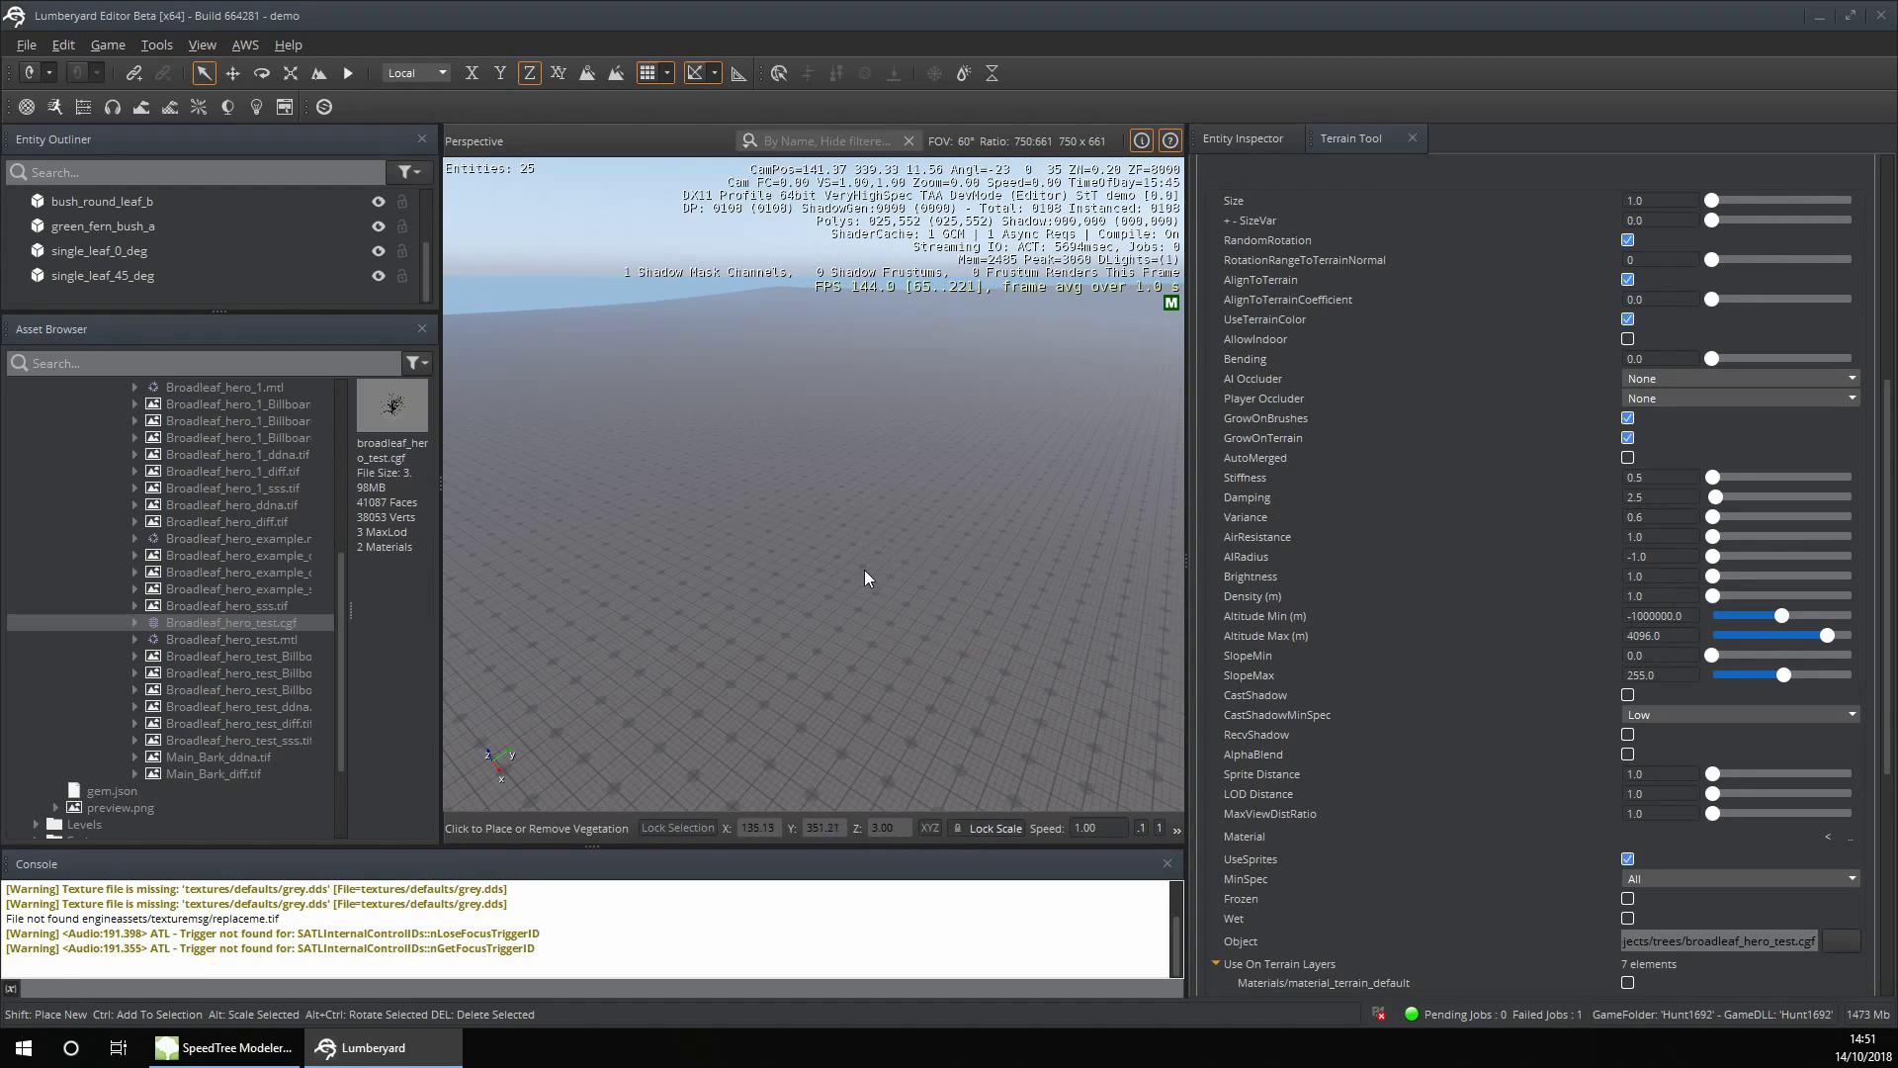
mouse_move(1712, 596)
left_mouse_down()
mouse_move(1841, 597)
mouse_move(1711, 597)
mouse_move(1729, 598)
left_mouse_up()
left_click(1627, 695)
scroll(1581, 787, "down", 2)
scroll(1373, 660, "up", 7)
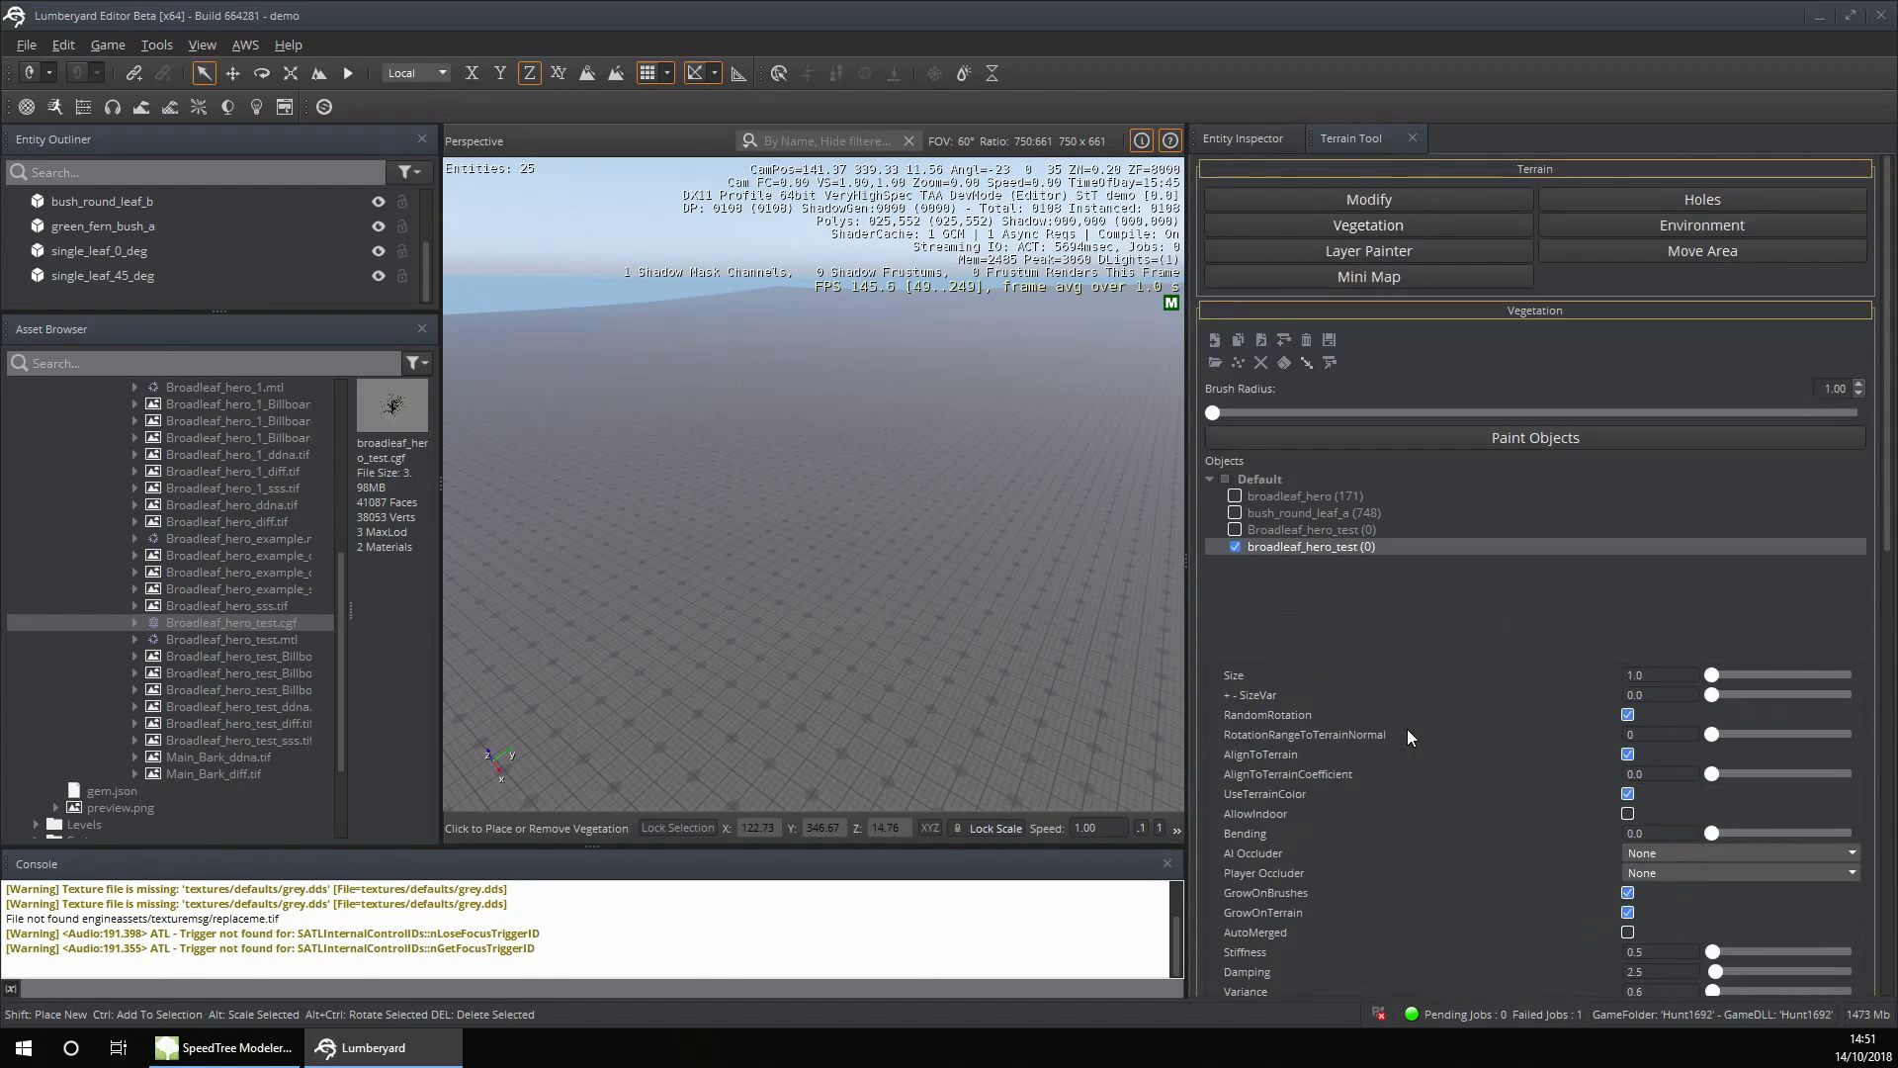
scroll(1408, 728, "down", 7)
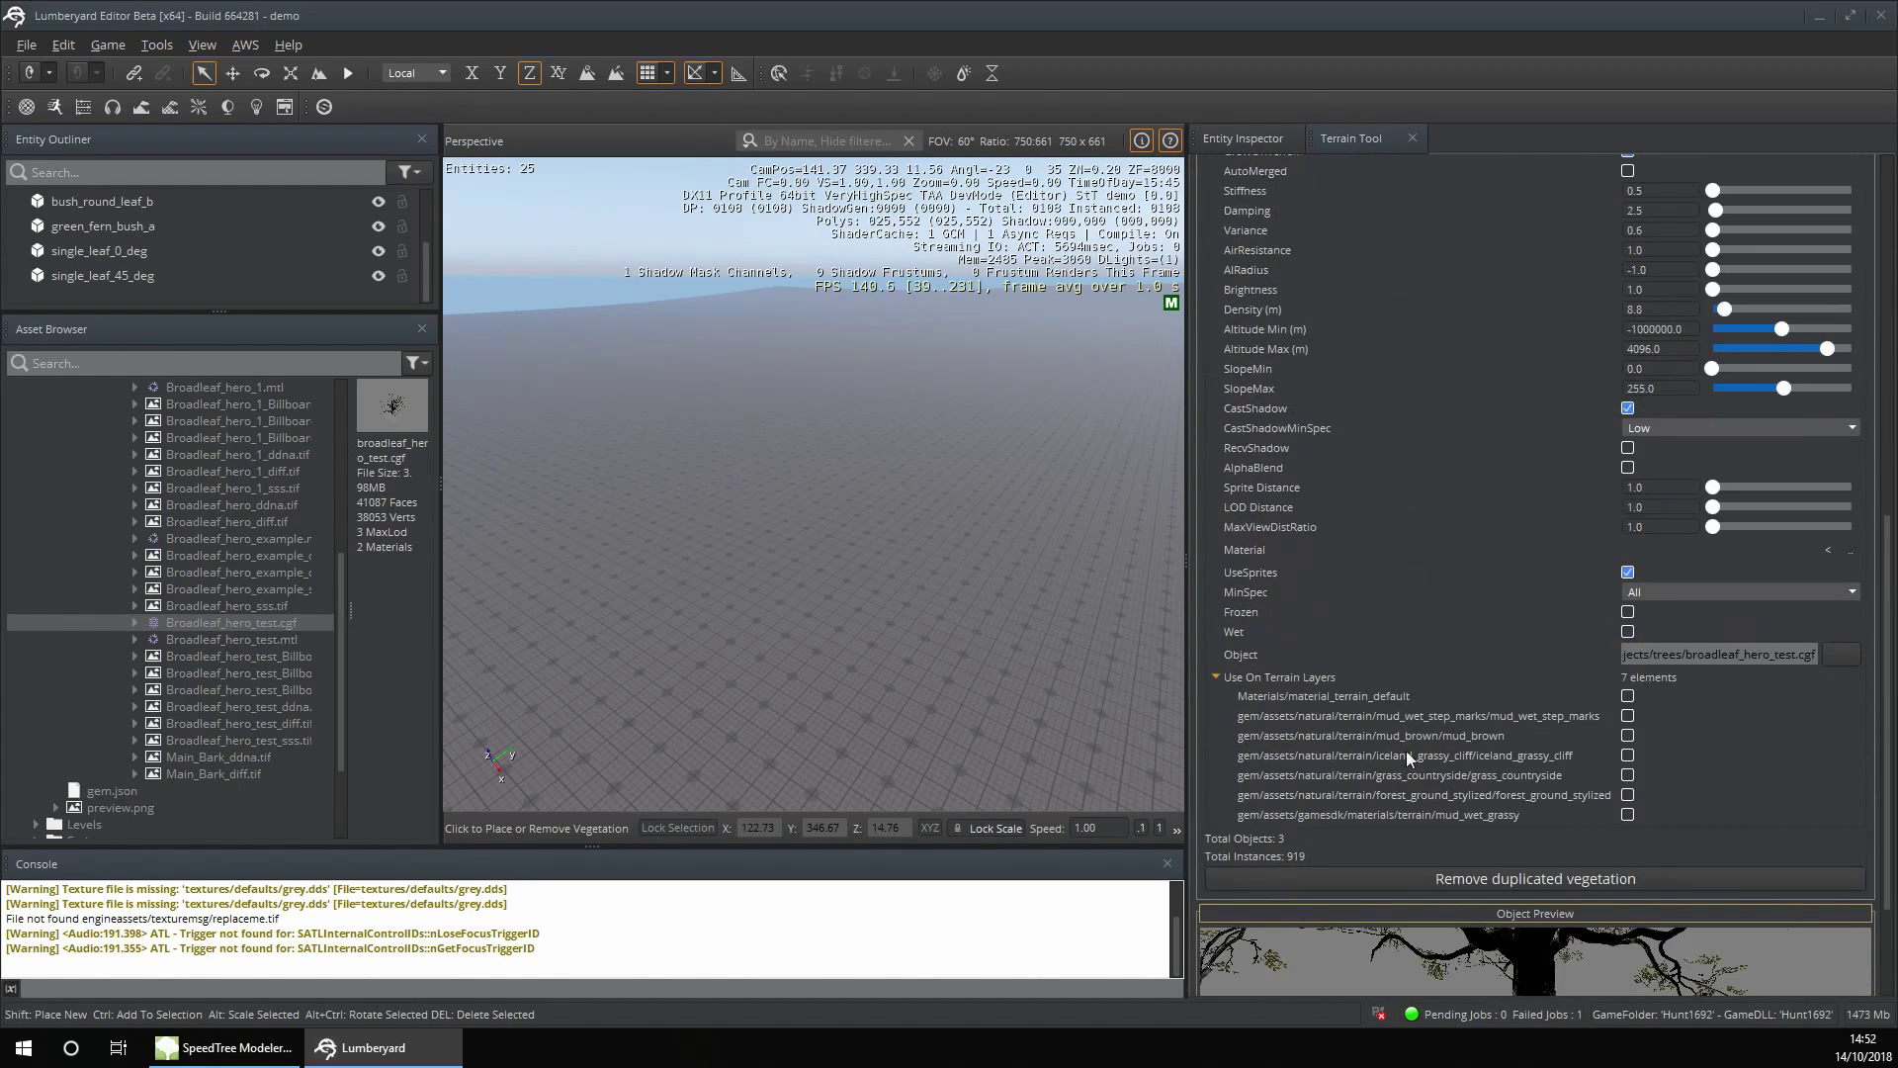
scroll(1470, 820, "down", 3)
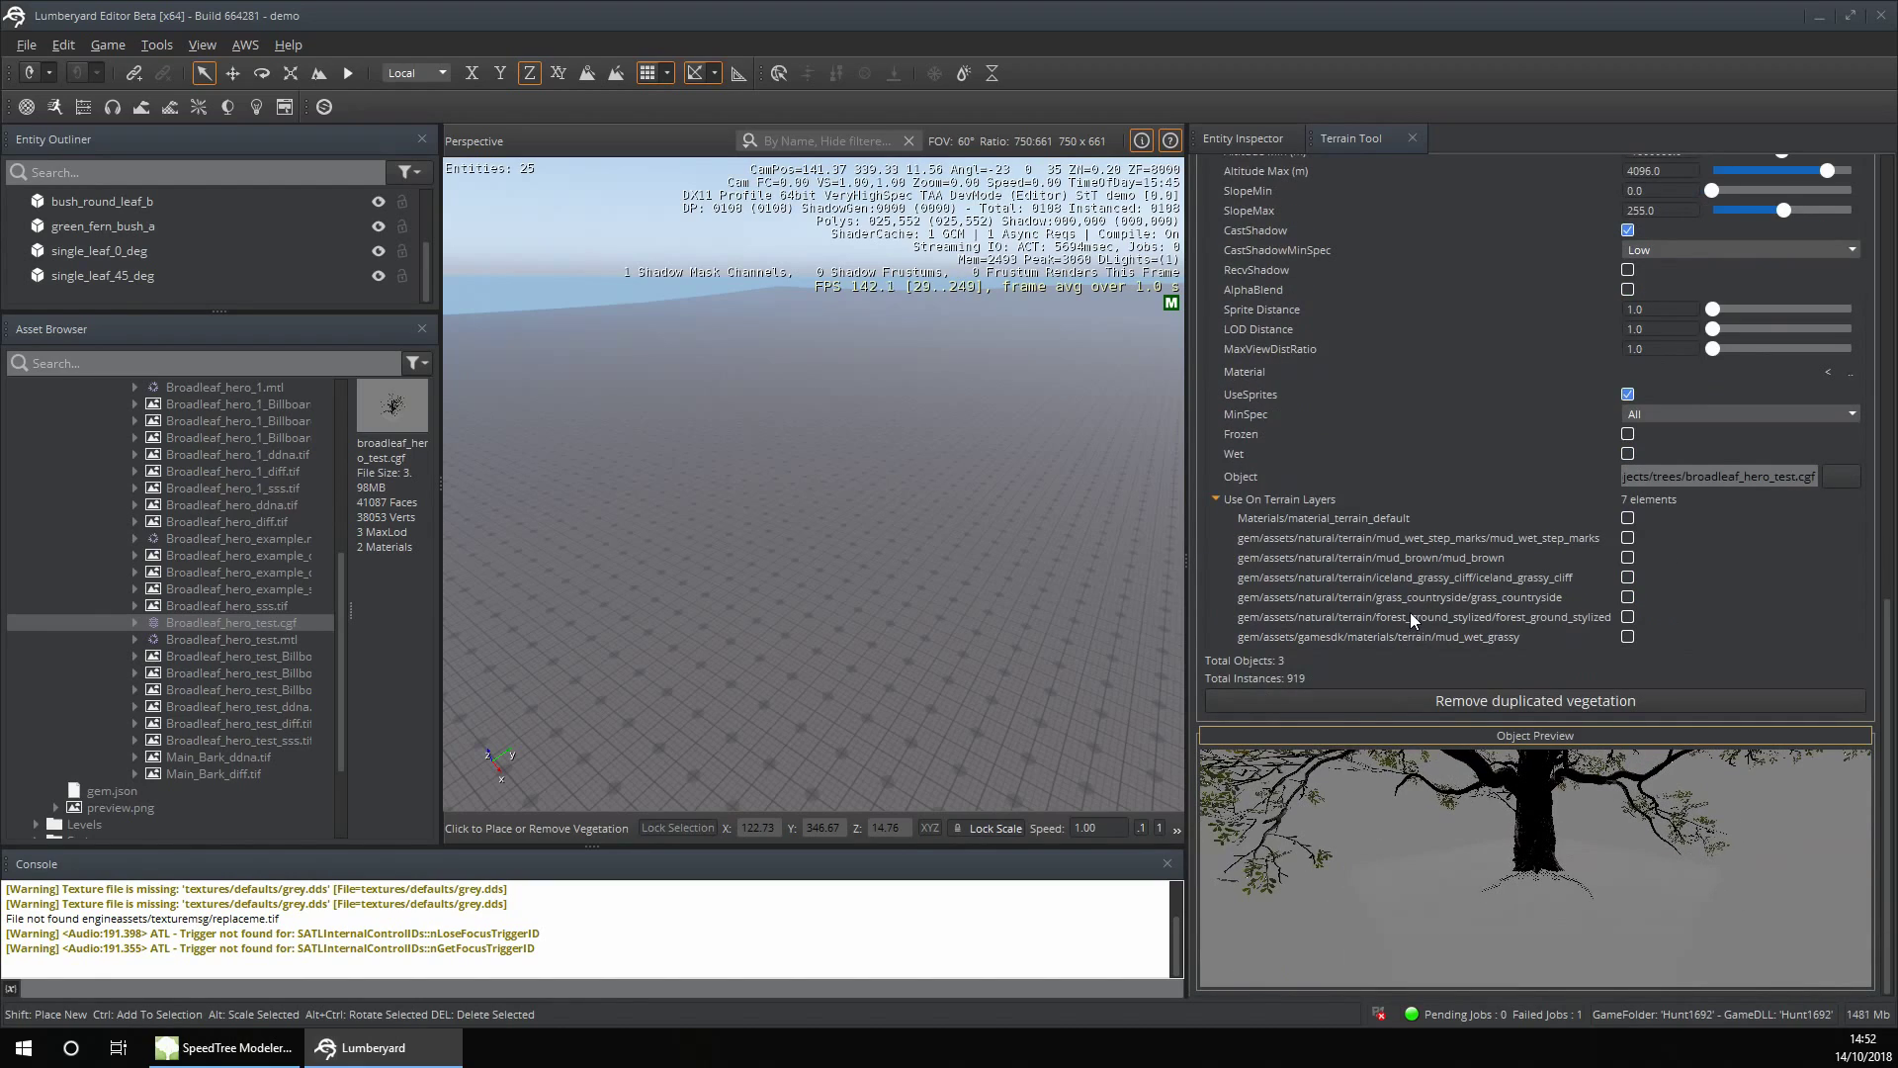
scroll(1410, 611, "up", 10)
scroll(1410, 611, "up", 1)
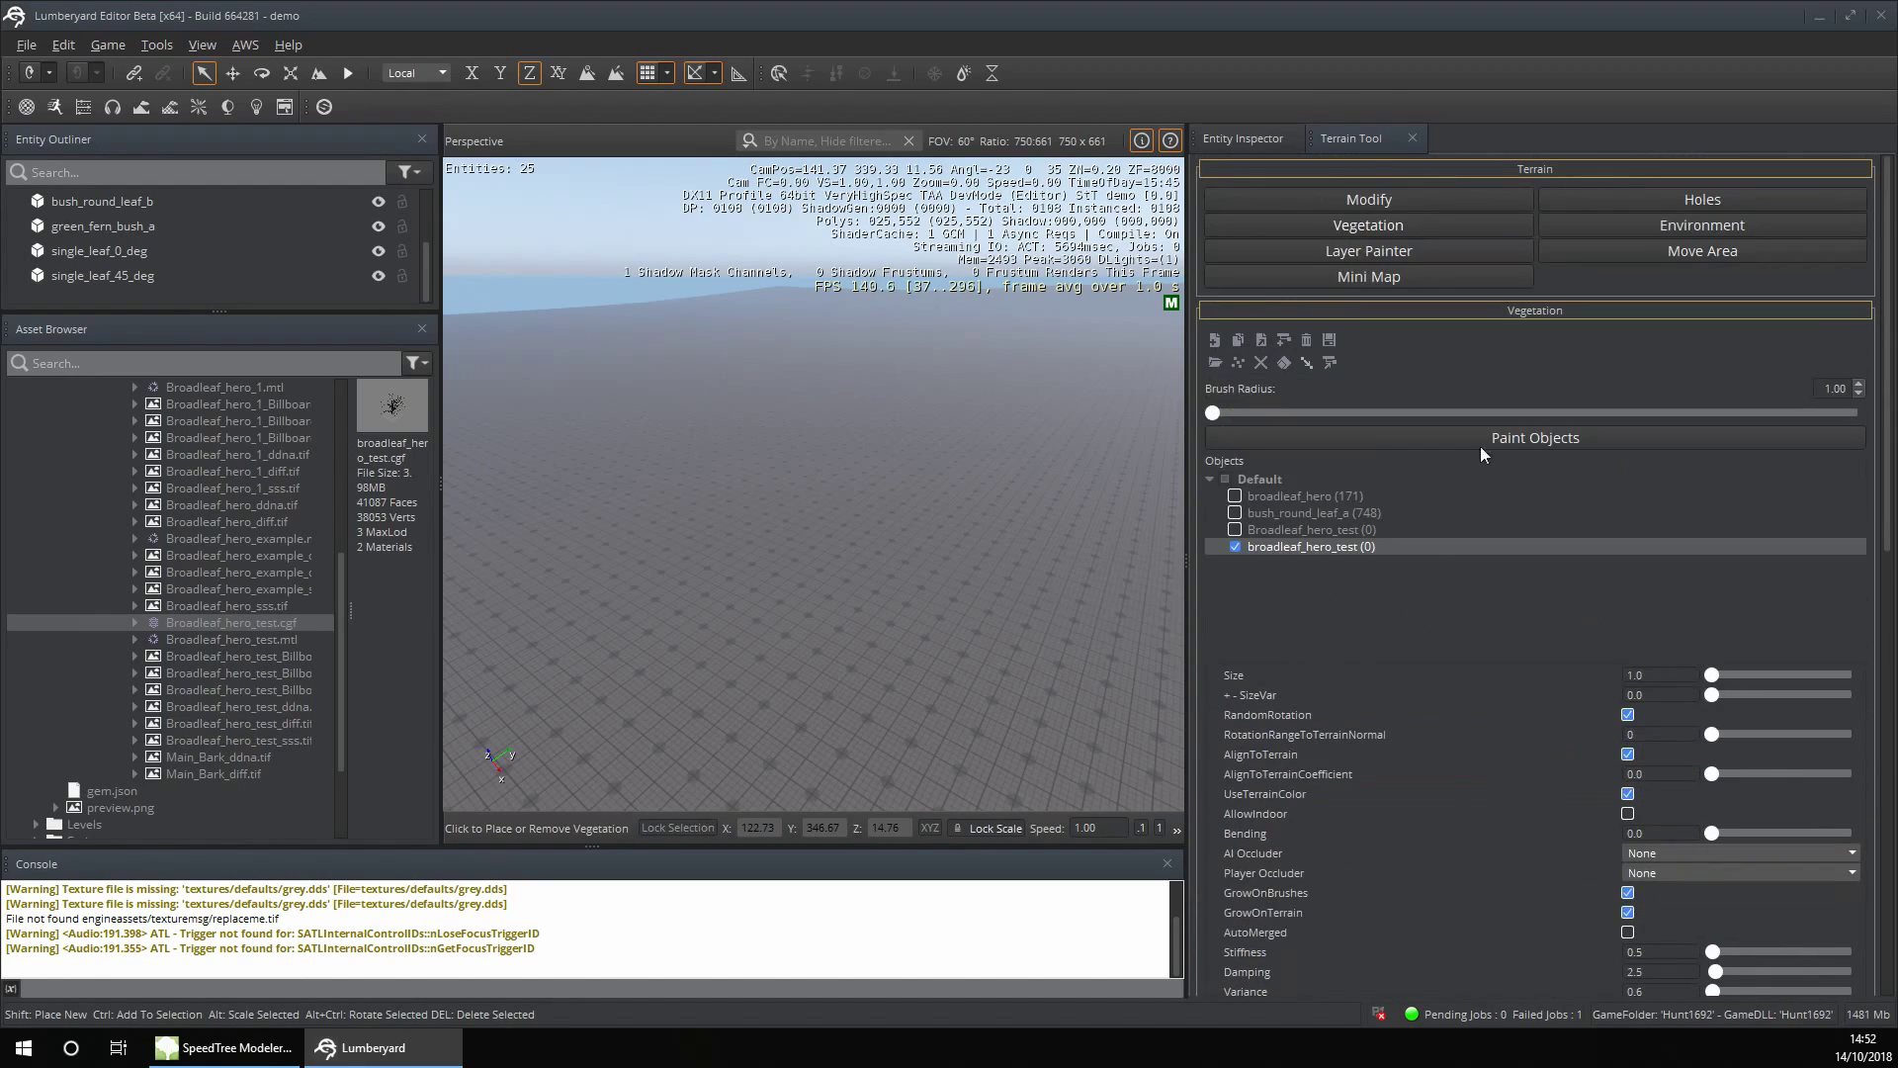
Paint a small clump of trees near the terrain centre with Brush Radius 6.13
left_click(1475, 441)
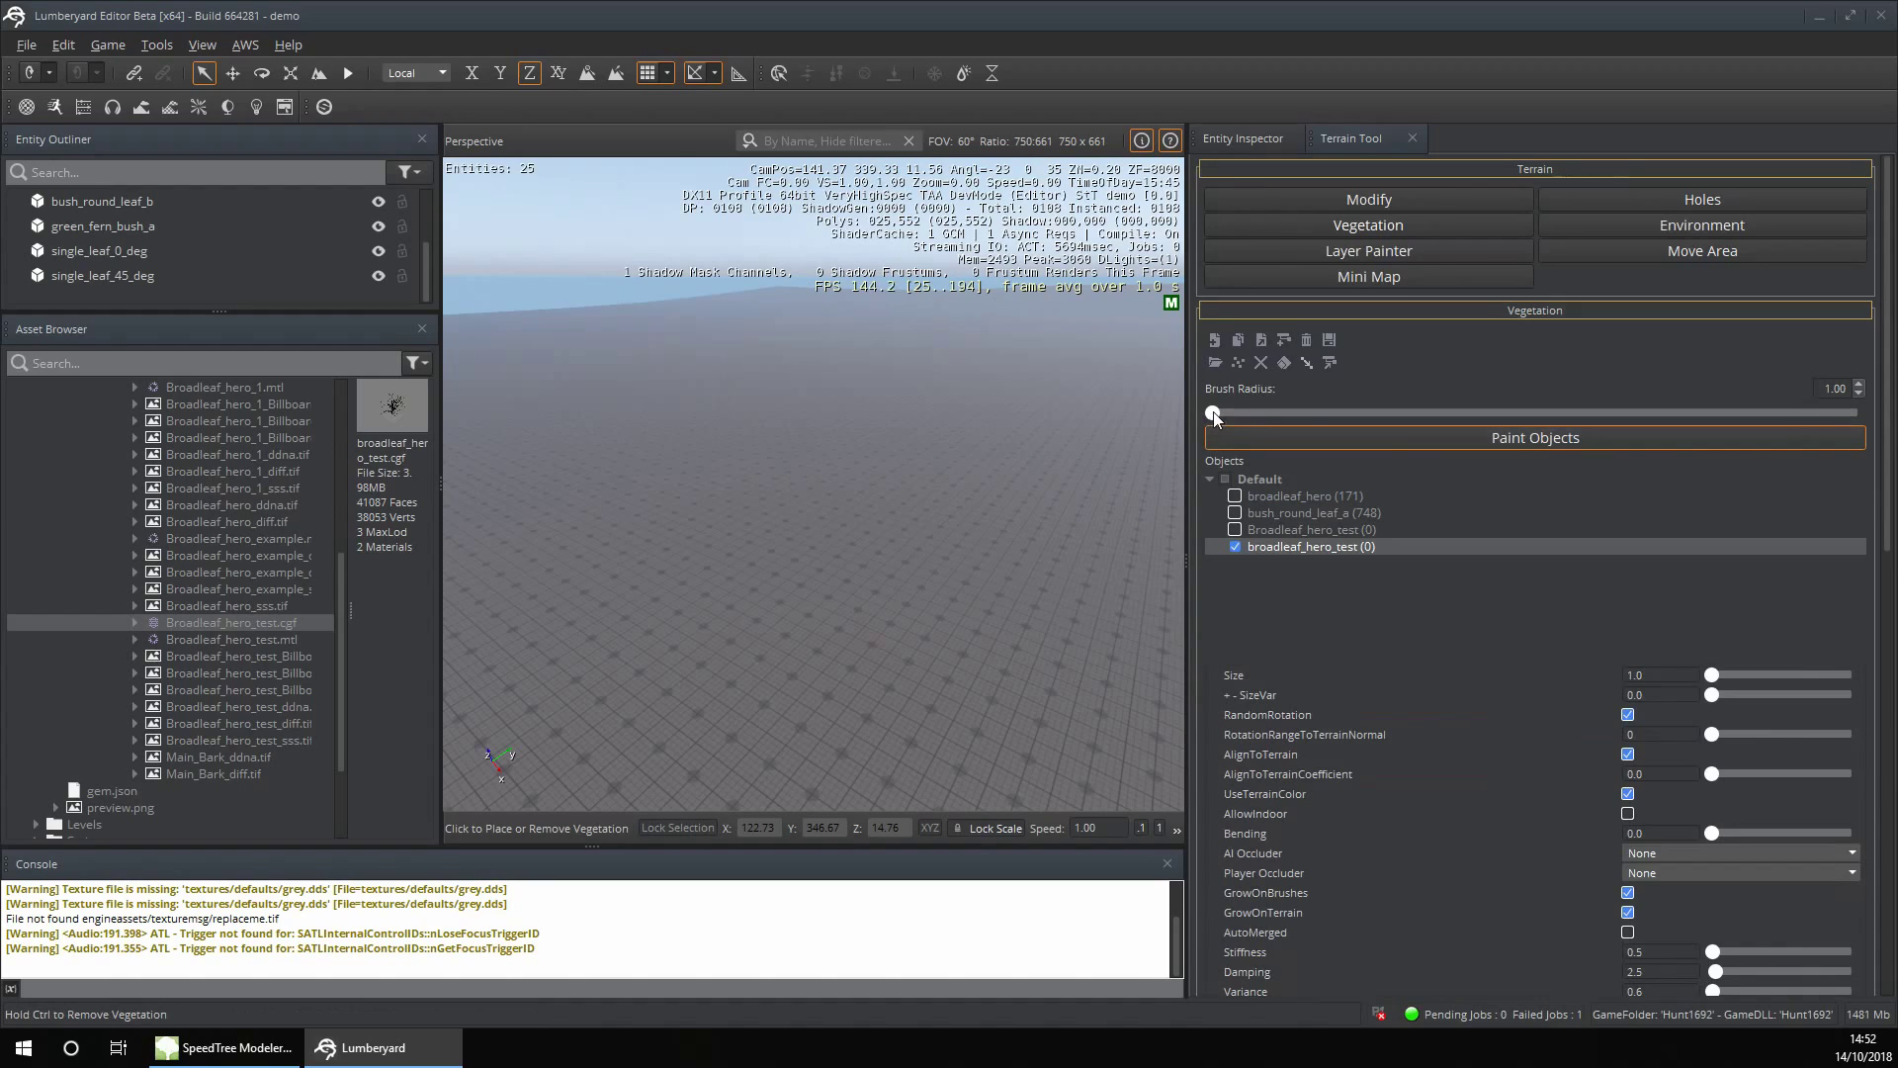
left_click_drag(1237, 414, 1252, 413)
left_click(892, 441)
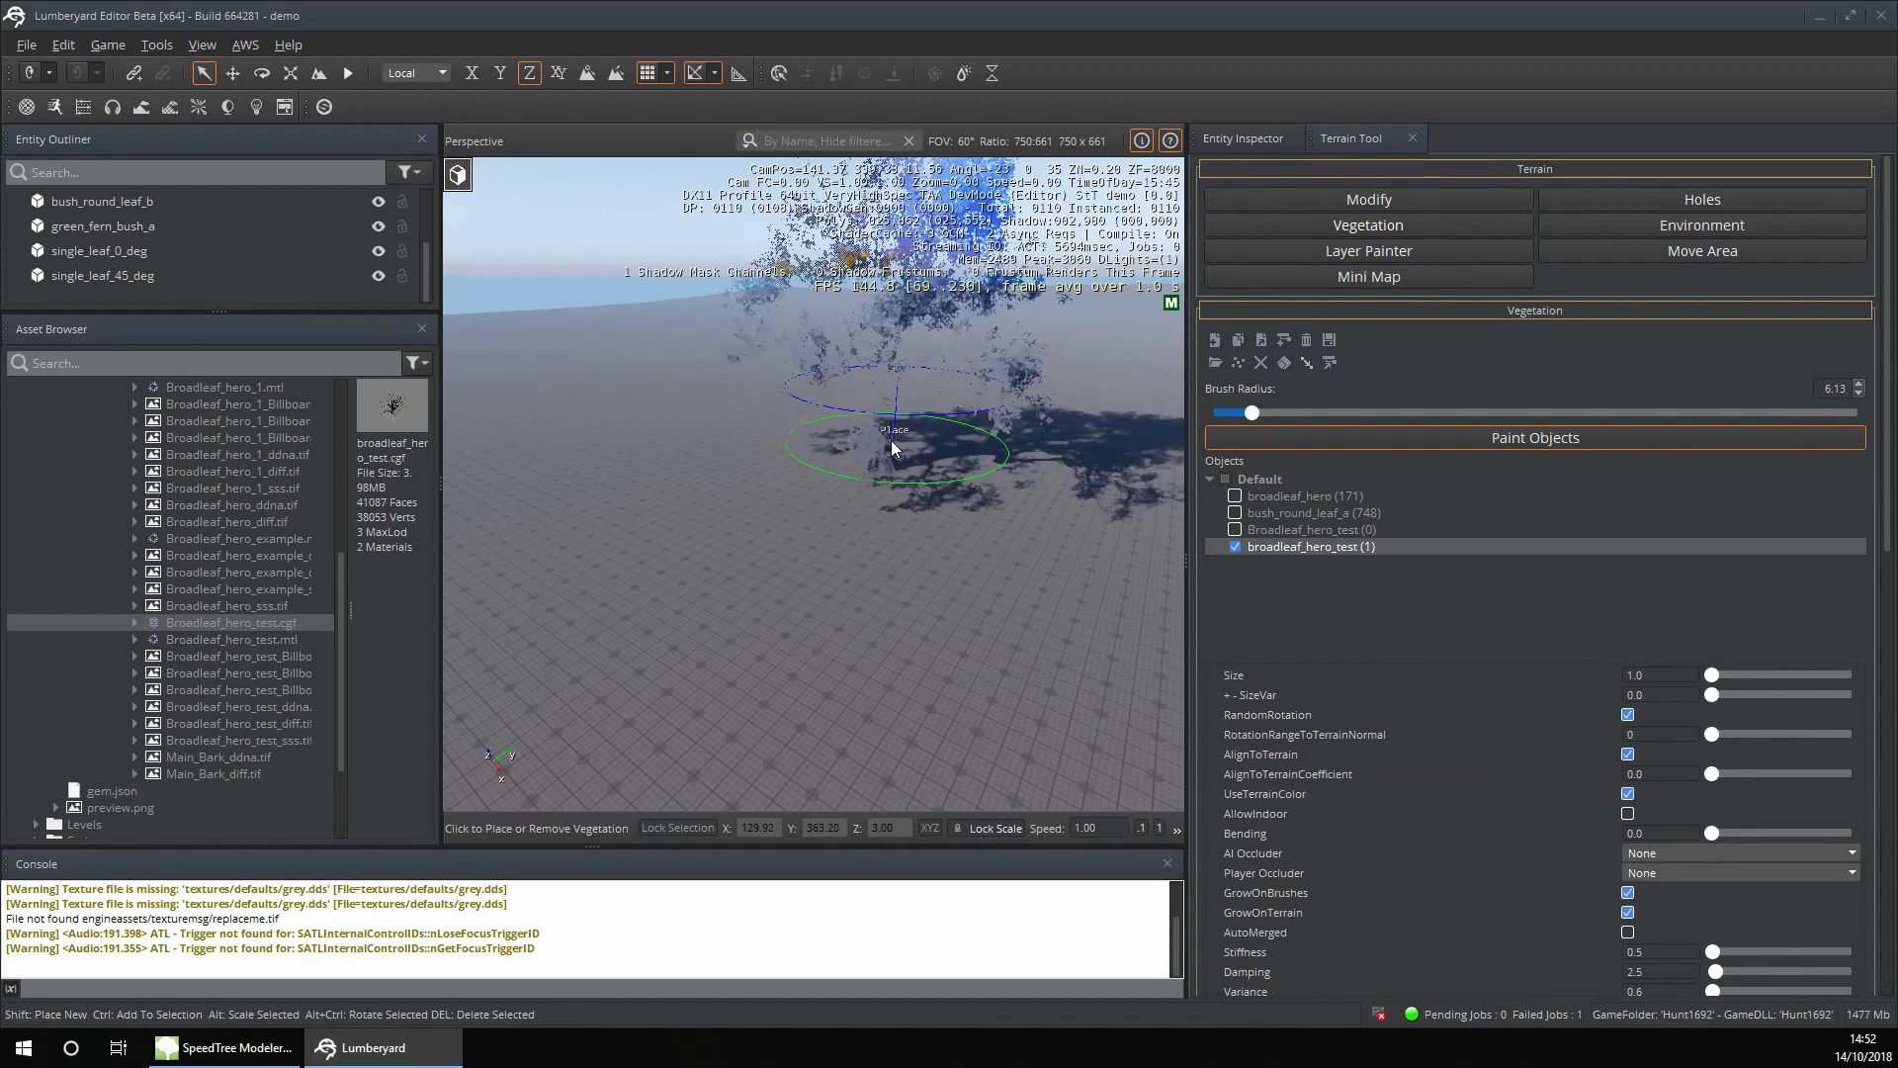
left_click(625, 399)
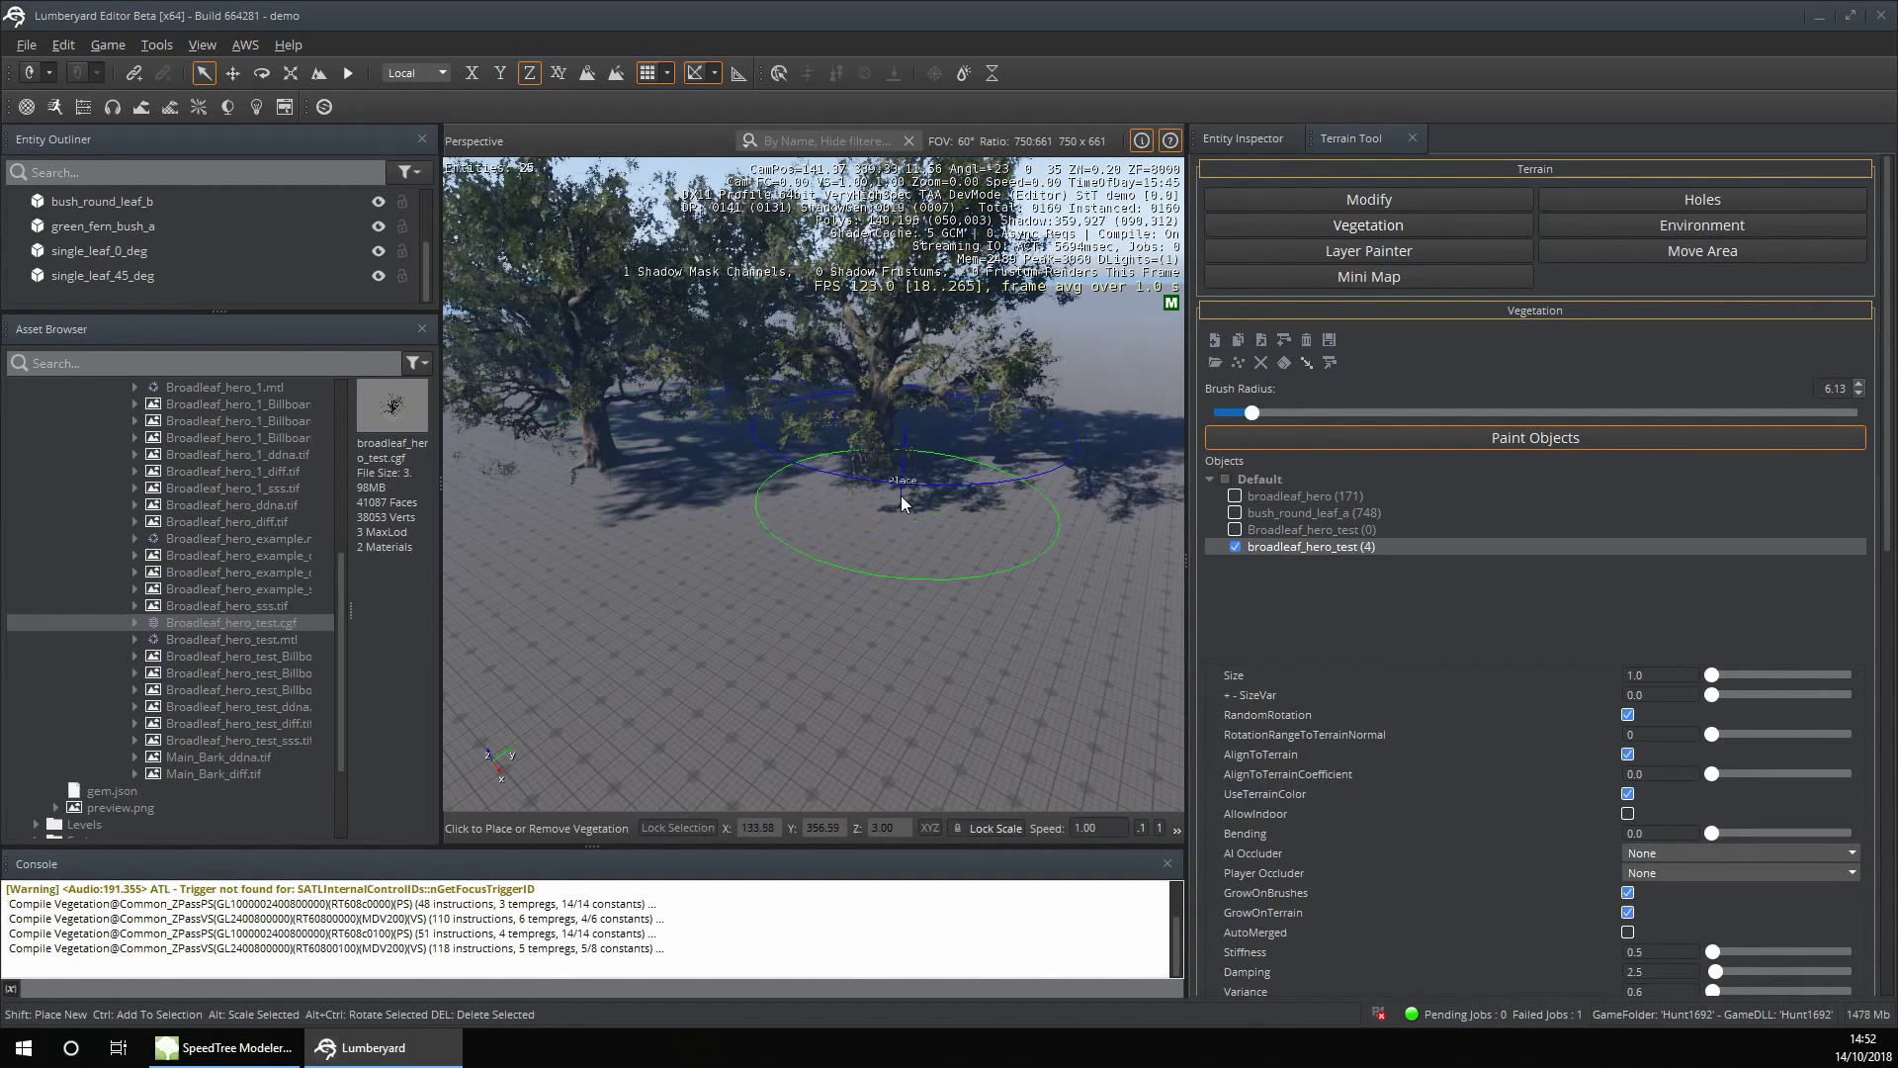
mouse_move(625, 399)
right_mouse_down()
mouse_move(870, 475)
mouse_move(890, 499)
right_mouse_up()
Increase Brush Radius to 23.36 and spread trees across the distant terrain
scroll(885, 481, "down", 10)
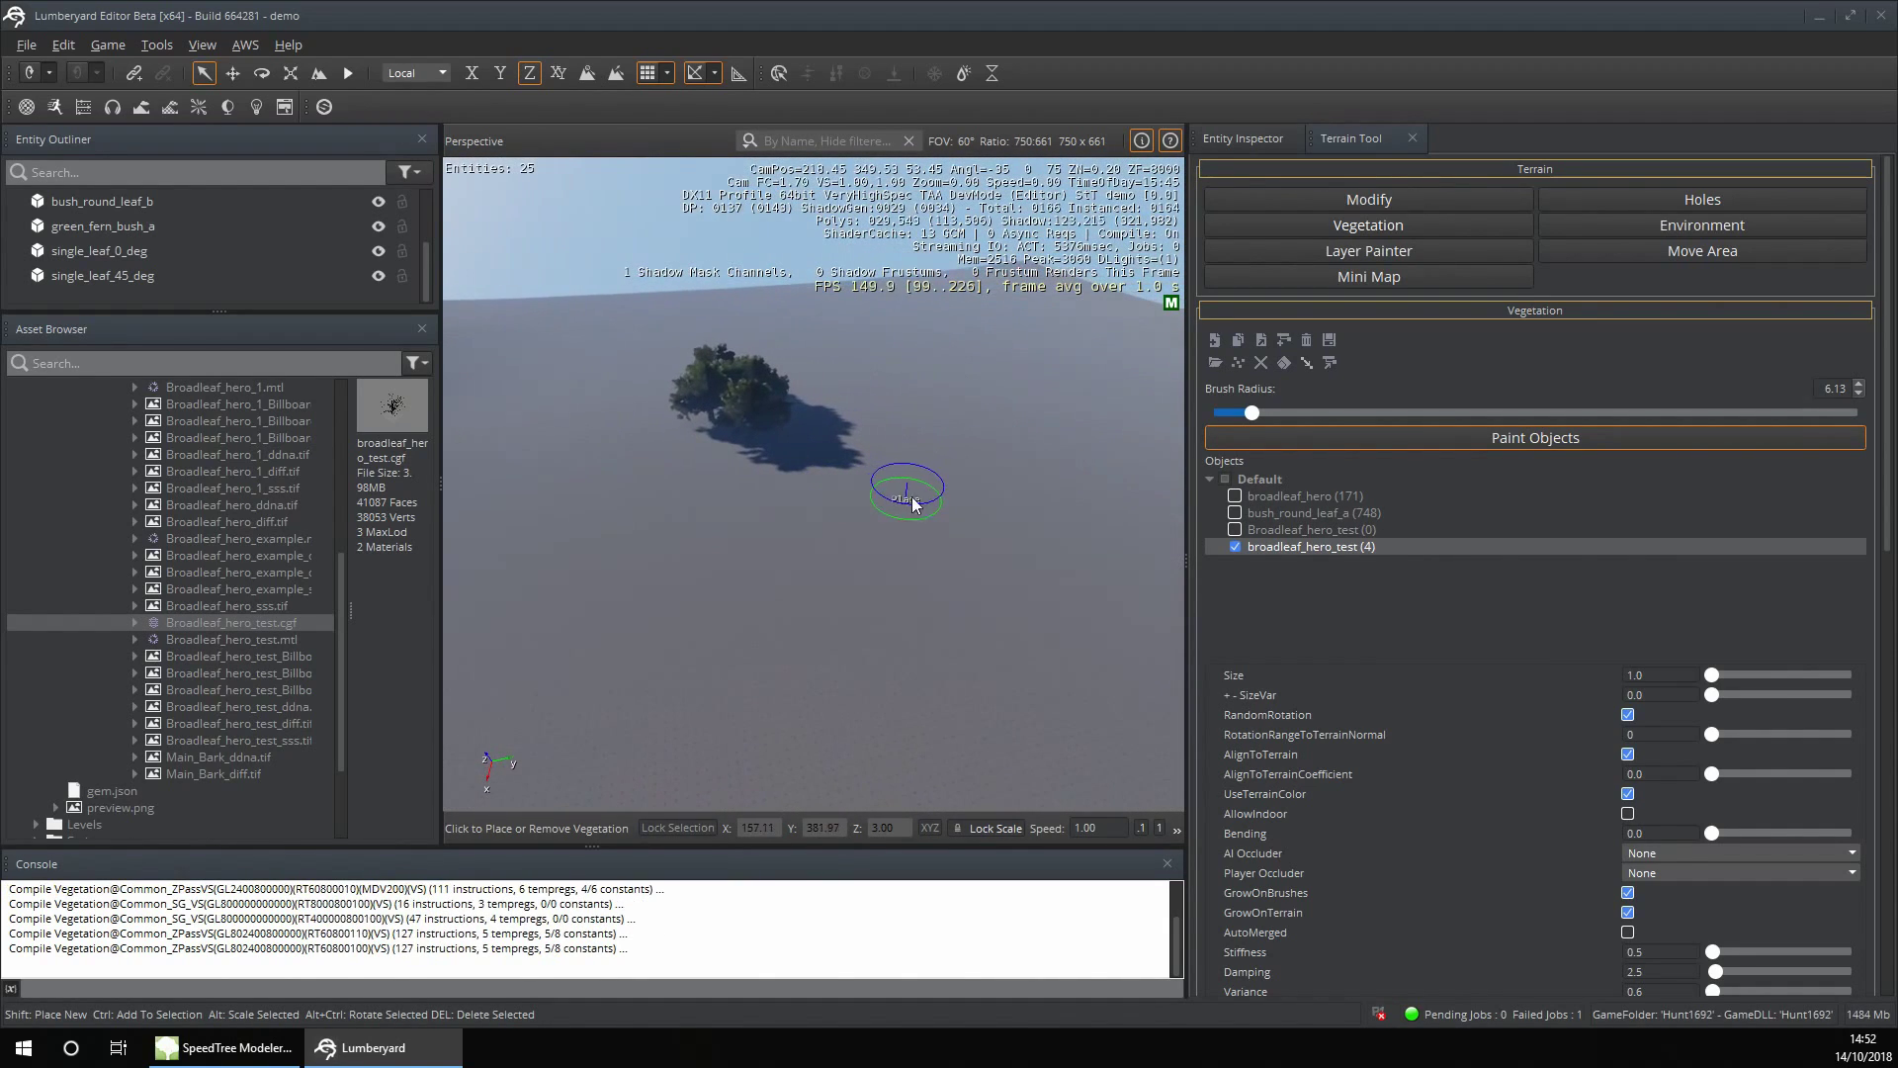
left_click_drag(1187, 553, 1369, 555)
scroll(1092, 494, "down", 4, "ctrl")
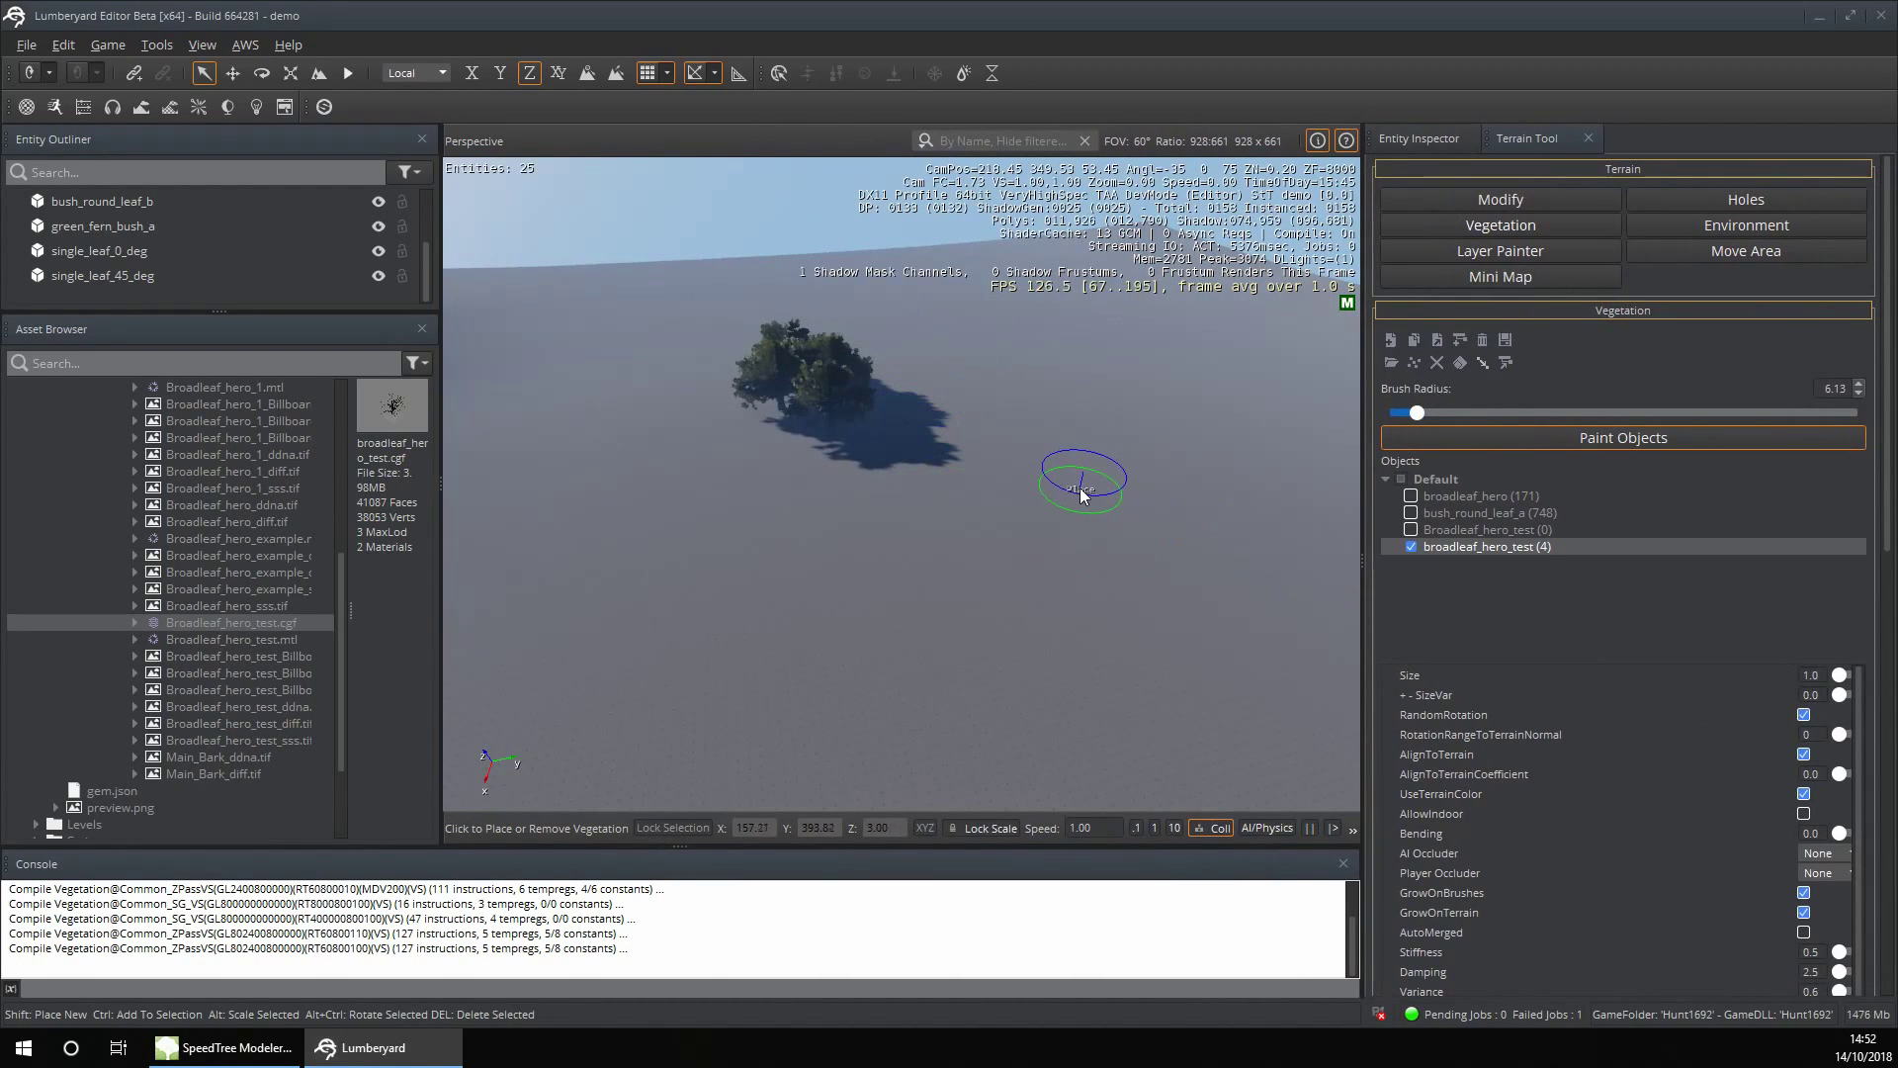
left_click_drag(1399, 412, 1497, 414)
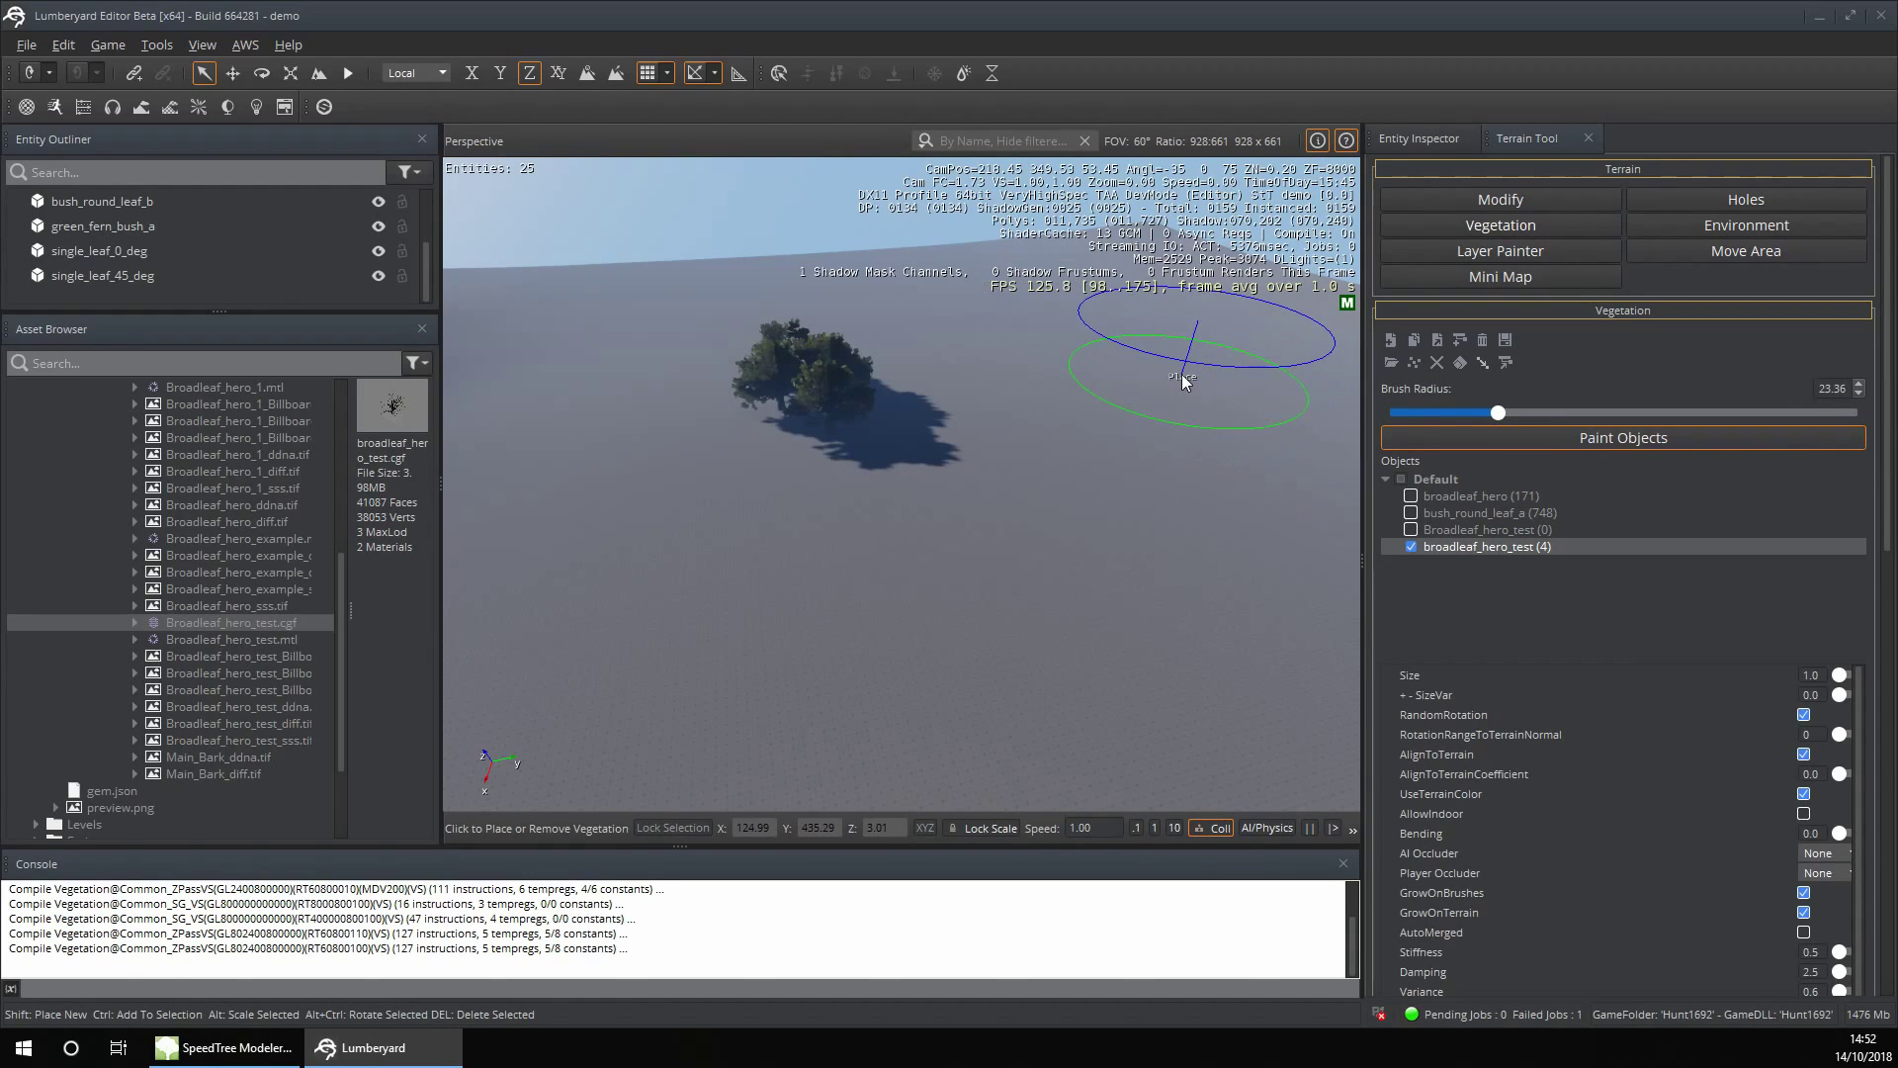
mouse_move(1183, 381)
left_mouse_down()
mouse_move(1186, 297)
mouse_move(1157, 259)
mouse_move(858, 276)
mouse_move(910, 326)
mouse_move(954, 485)
mouse_move(712, 395)
mouse_move(629, 300)
mouse_move(553, 465)
mouse_move(1009, 572)
mouse_move(1190, 378)
left_mouse_up()
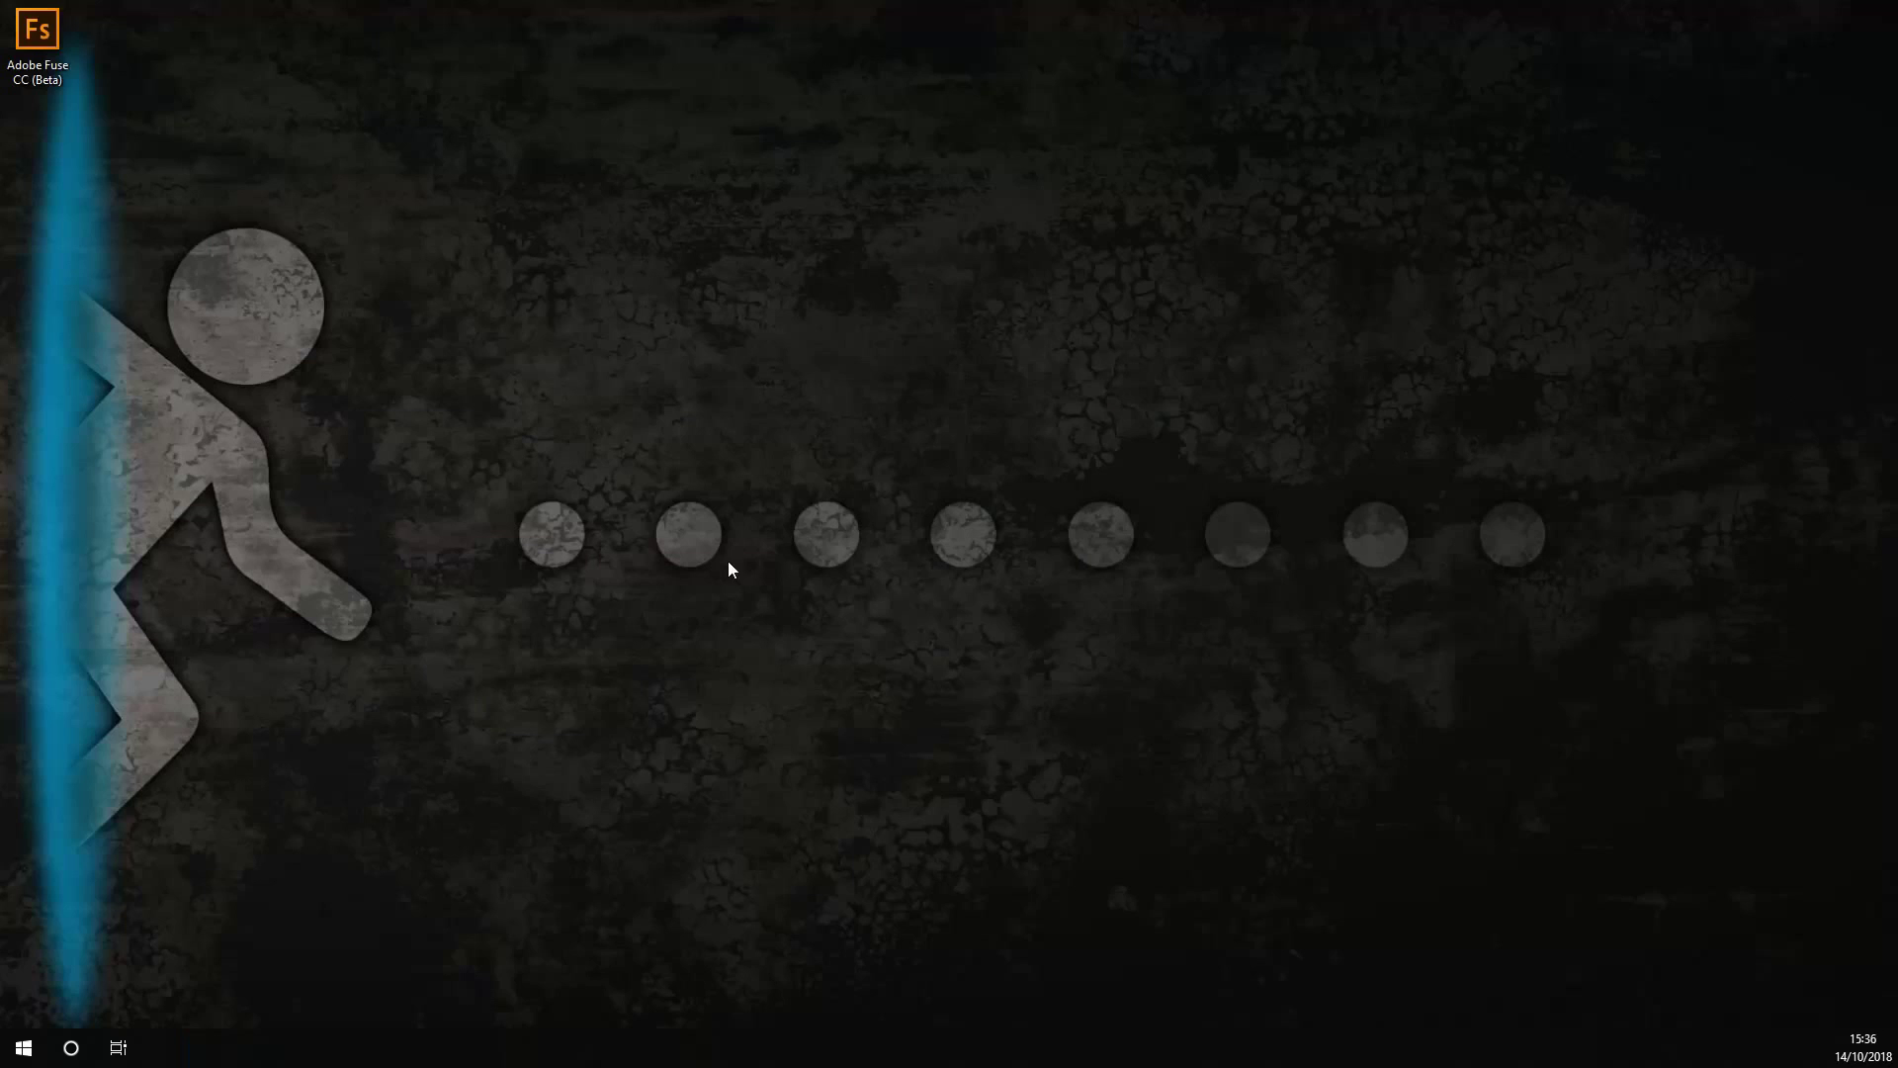